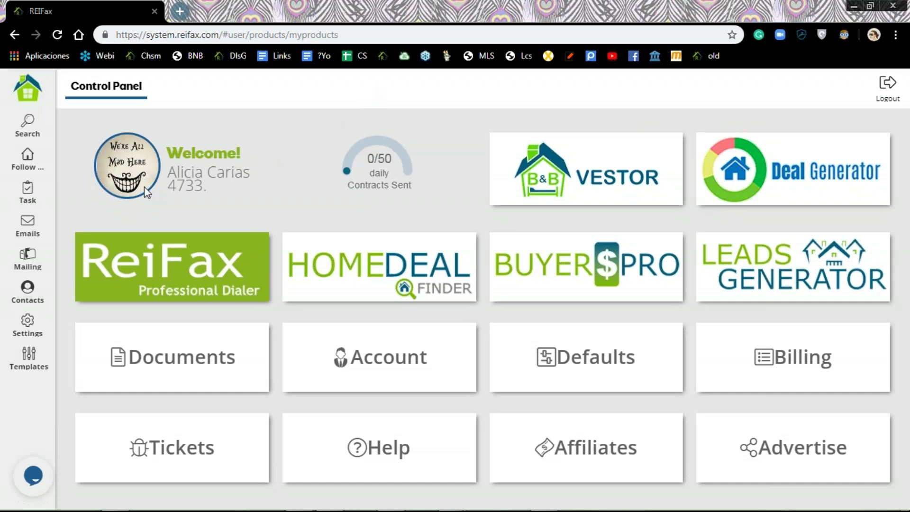
Step: Open the basic property search form preset to Broward County, Florida
click(31, 127)
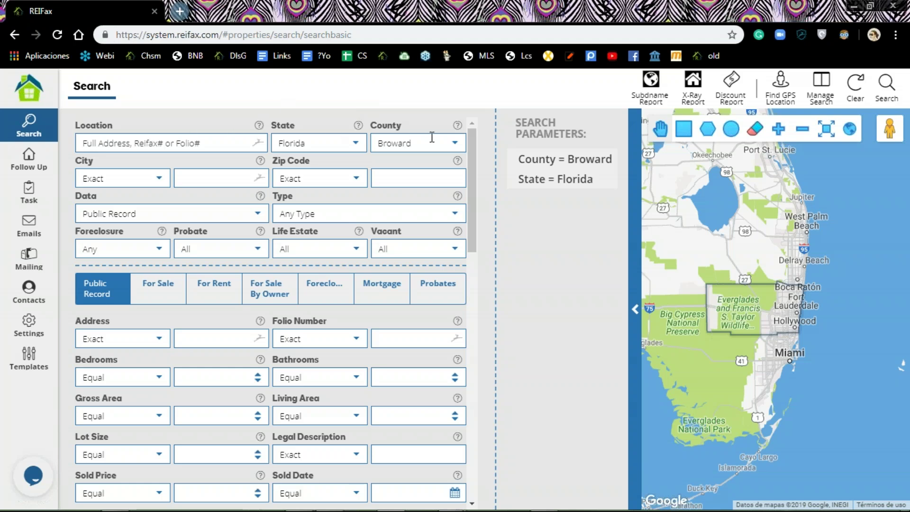
Step: Set Data to For Sale and Foreclosure to Pre-Foreclosed
click(455, 146)
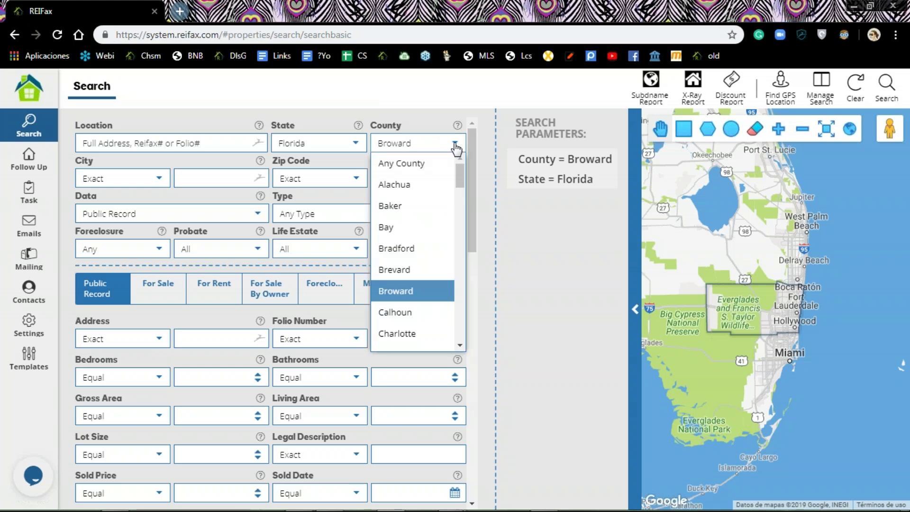
scroll(457, 149, down, 2)
scroll(458, 142, up, 2)
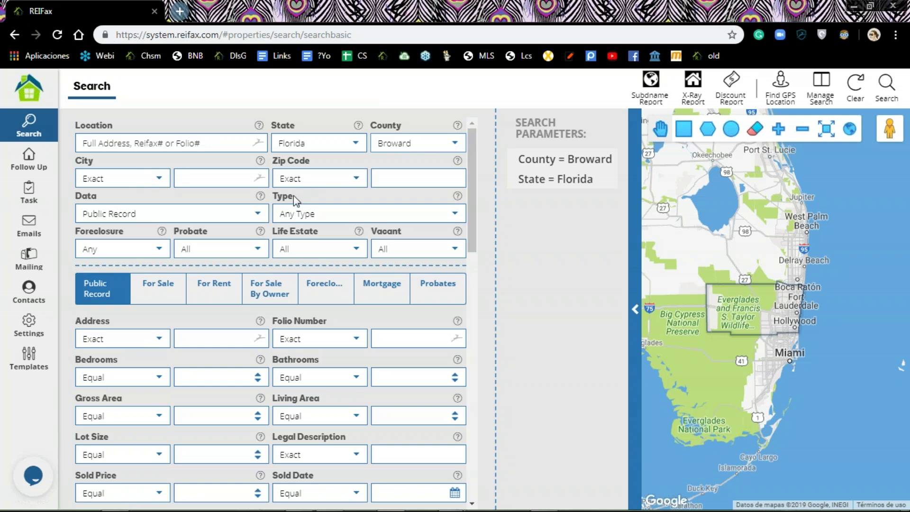
click(255, 215)
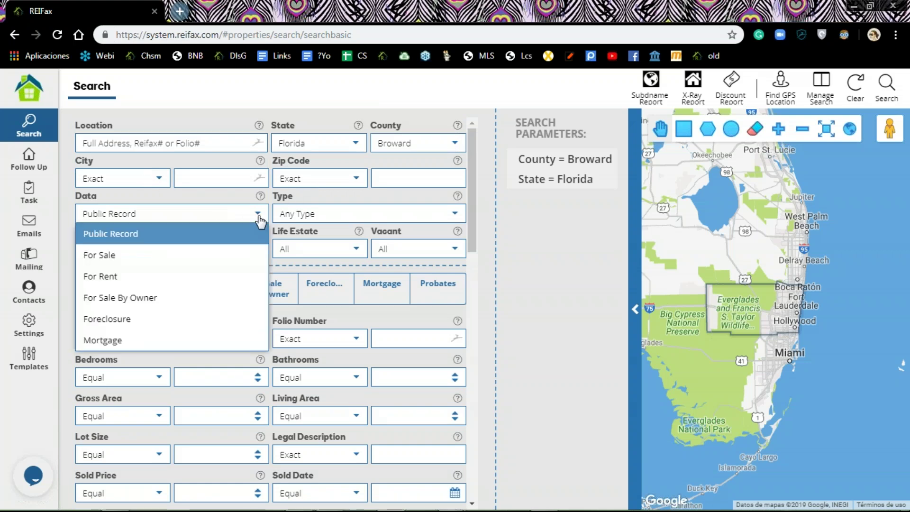
click(142, 260)
click(158, 251)
click(139, 311)
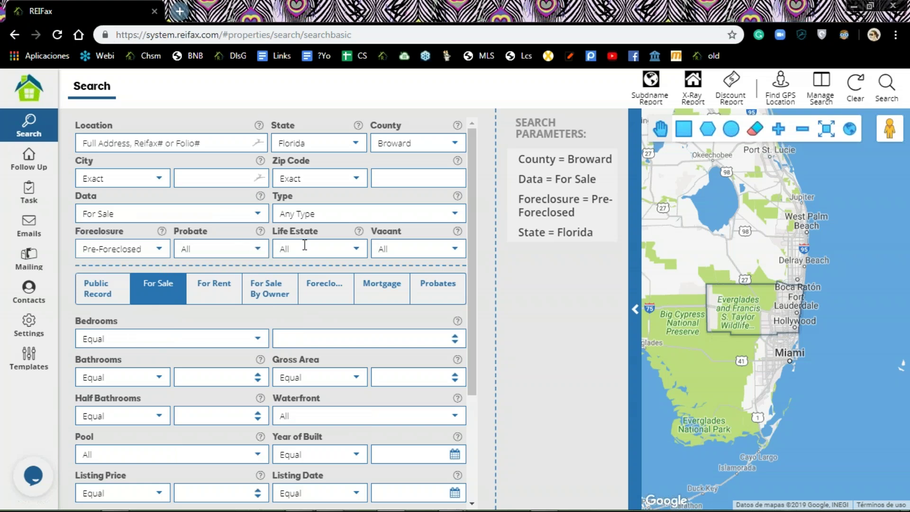
Step: On the Public Record criteria, set Market Value between 200000 and 400000
scroll(367, 249, down, 1)
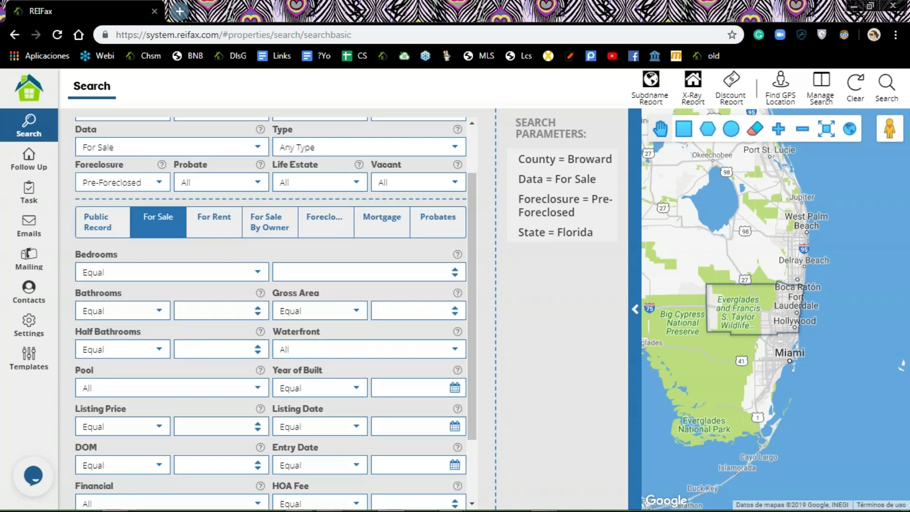
click(100, 231)
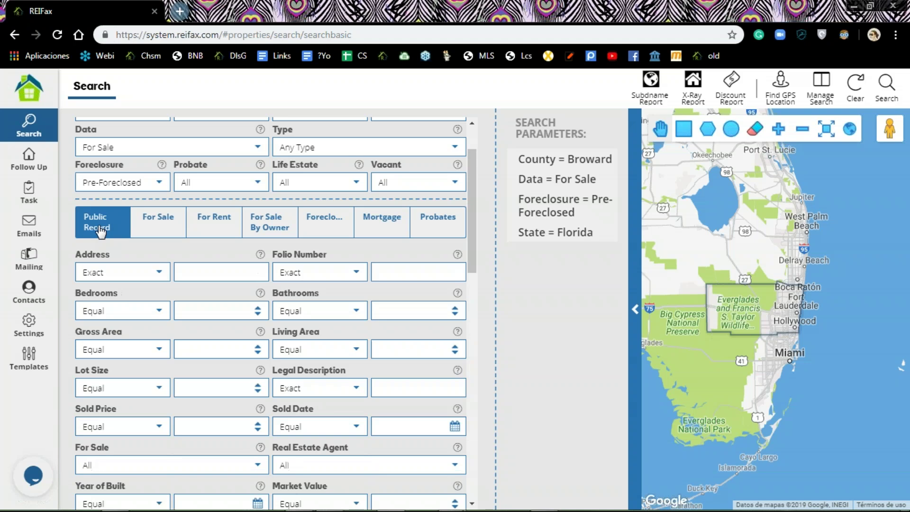
scroll(99, 231, down, 2)
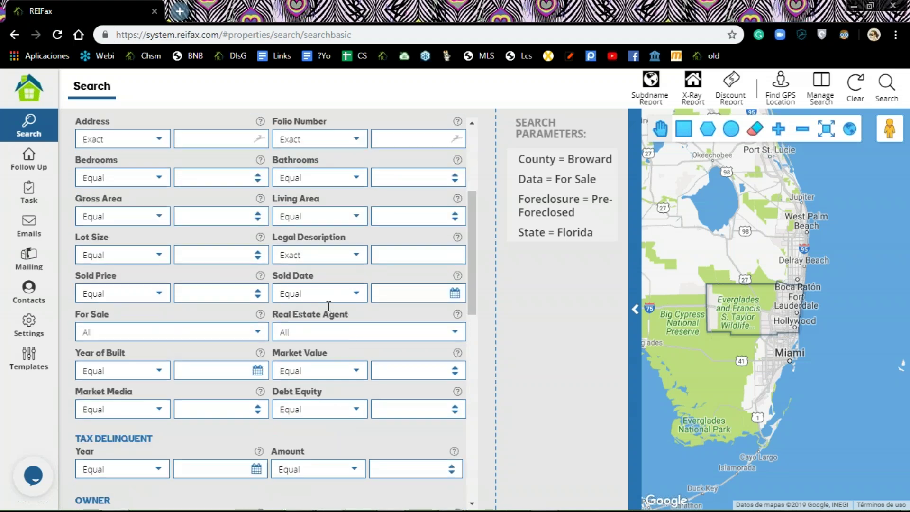
click(357, 372)
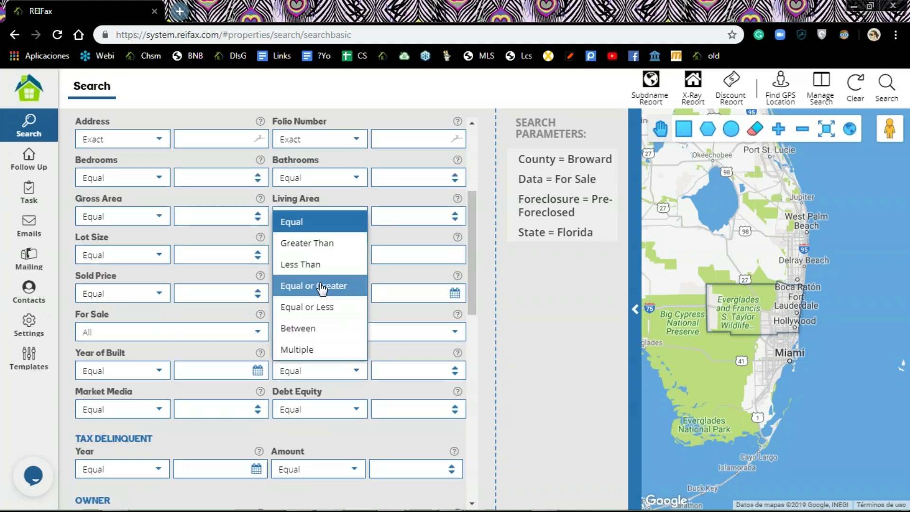
click(304, 330)
click(374, 367)
text(2)
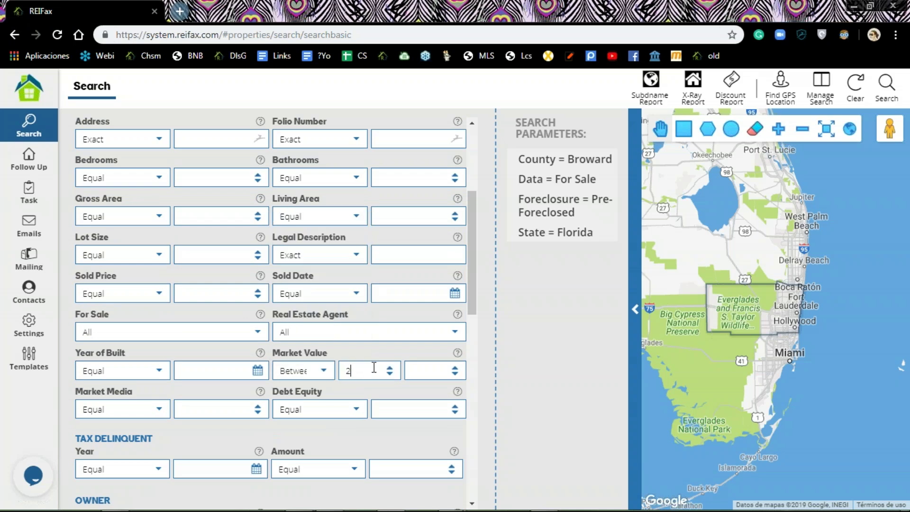
text(0000000)
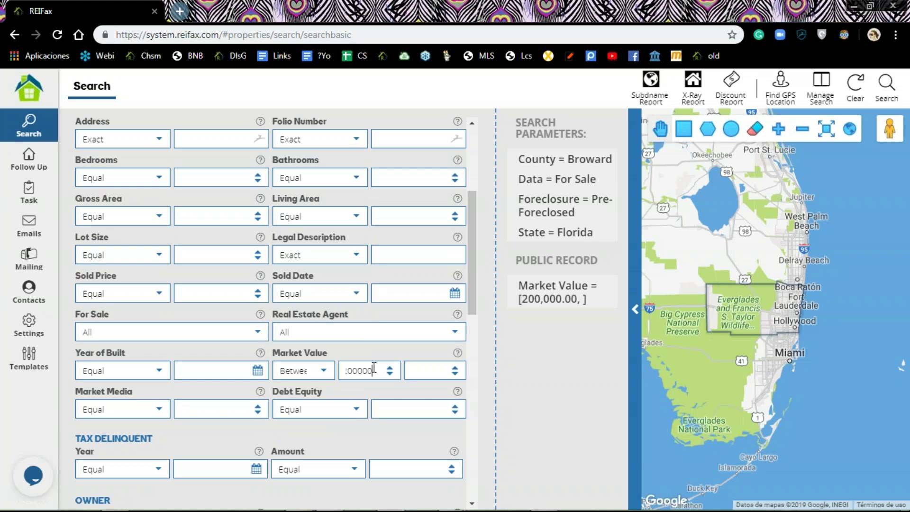
click(428, 367)
text(400)
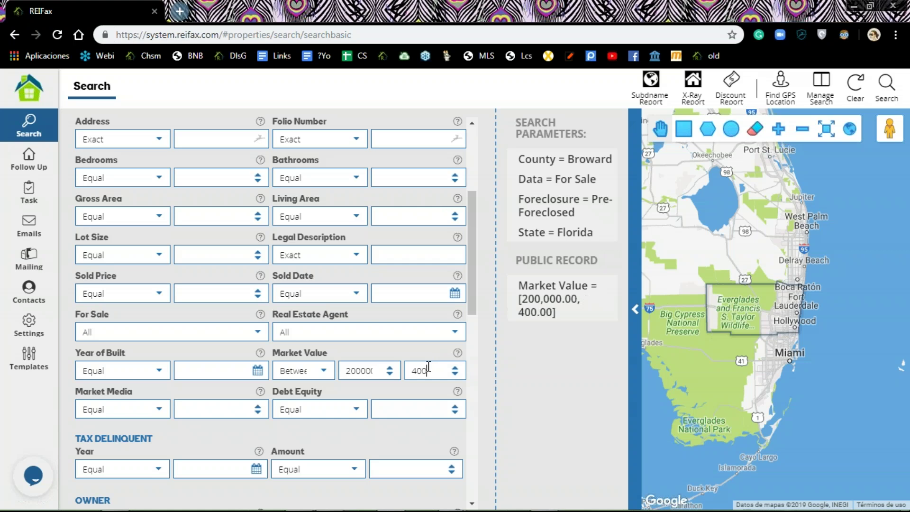
text(00000)
scroll(428, 366, down, 2)
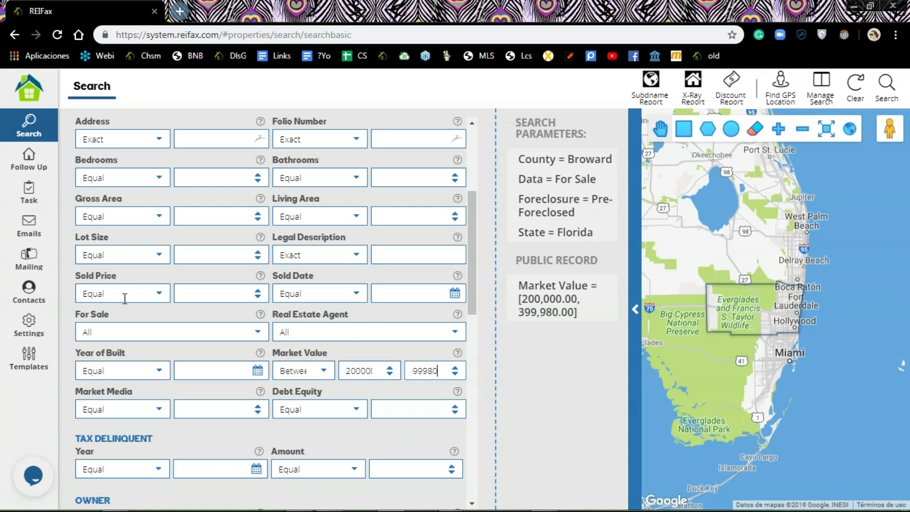
drag(472, 217, 467, 274)
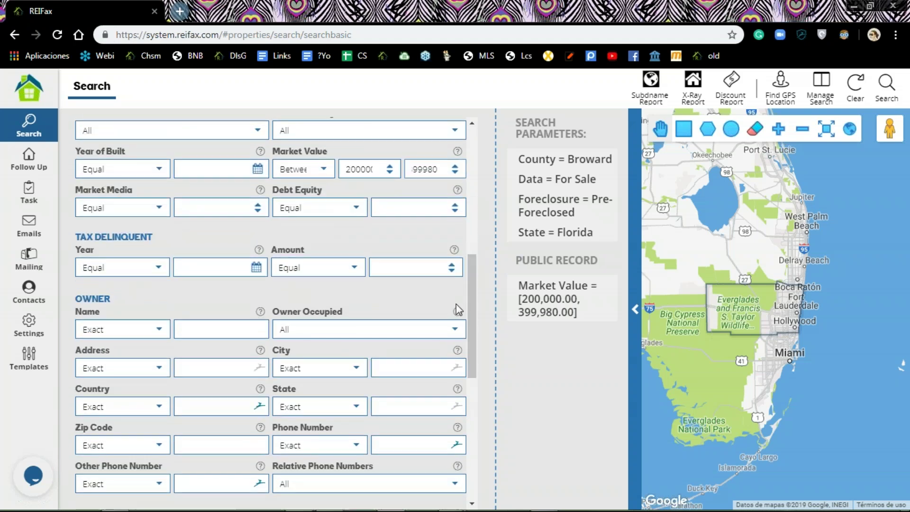
Step: Set Owner Occupied to Yes and retype the Market Value maximum as 400000
click(454, 329)
click(363, 370)
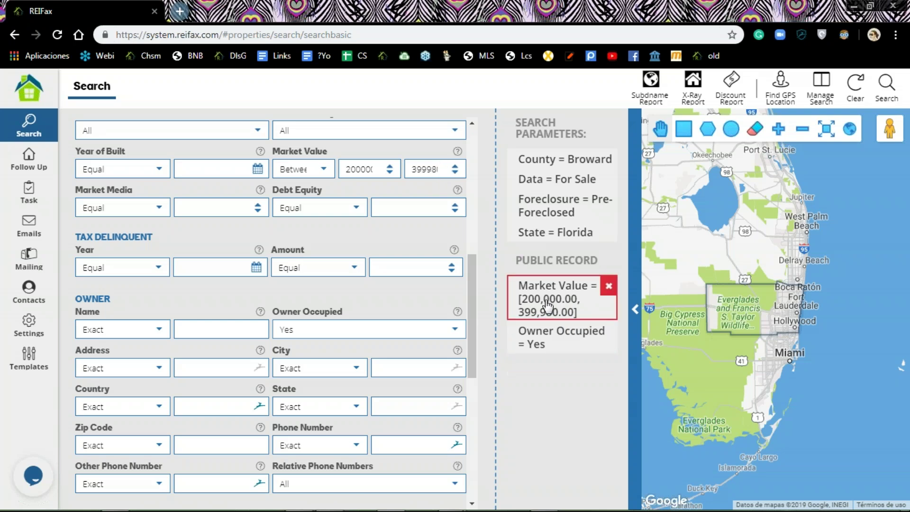
click(455, 169)
click(456, 174)
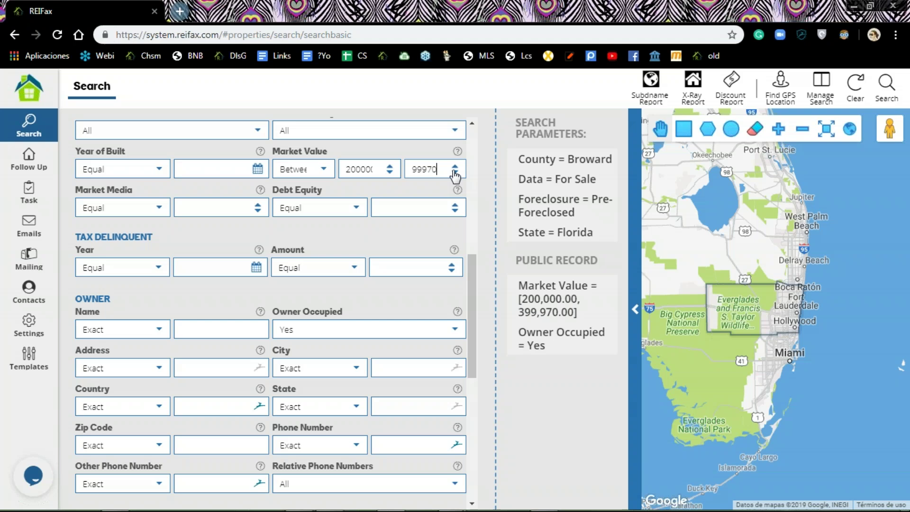
drag(437, 170, 383, 177)
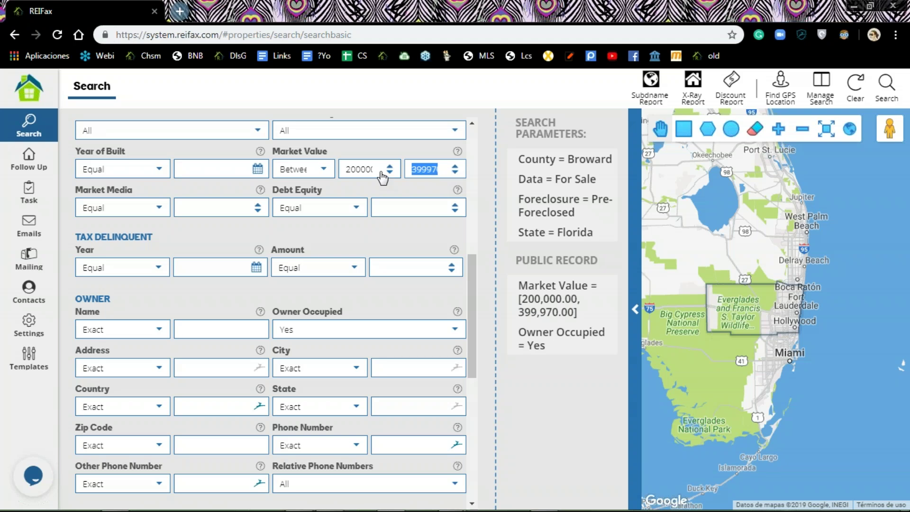
text(400)
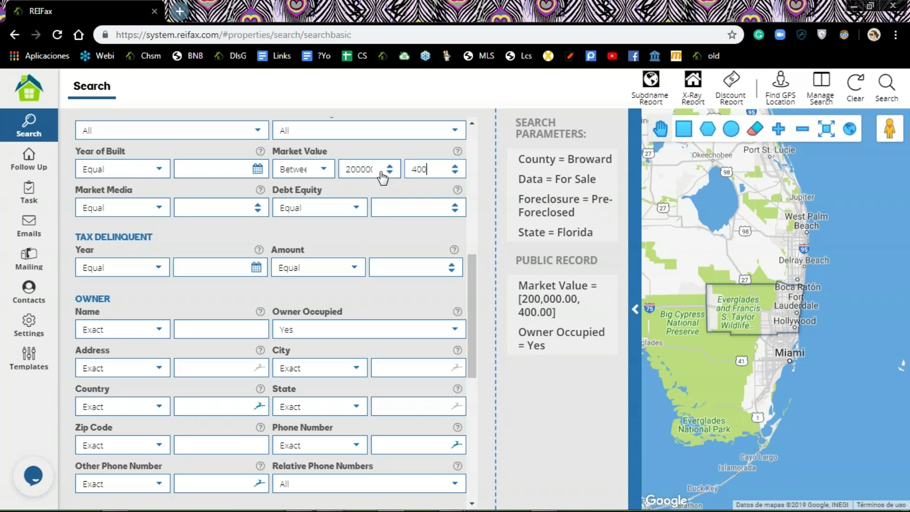
text(0000)
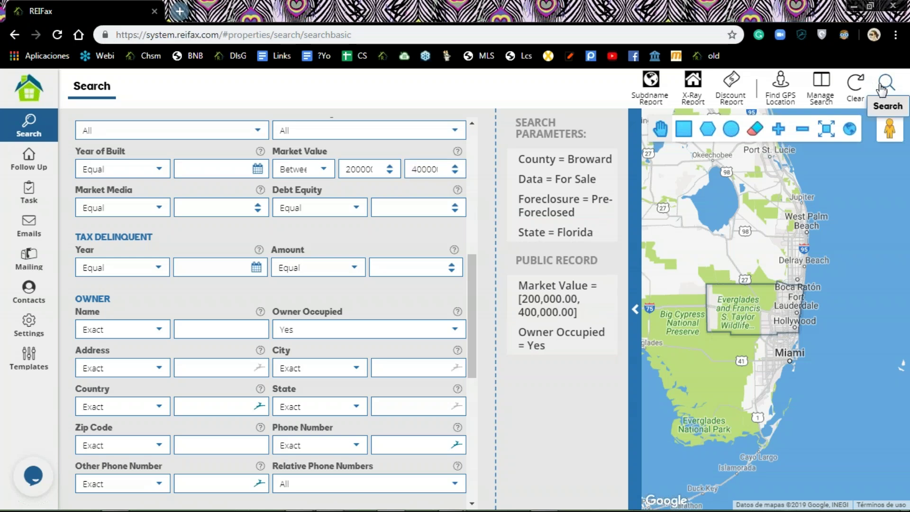
Step: Run the search to list 101 matching properties across 3 pages of 50
click(886, 84)
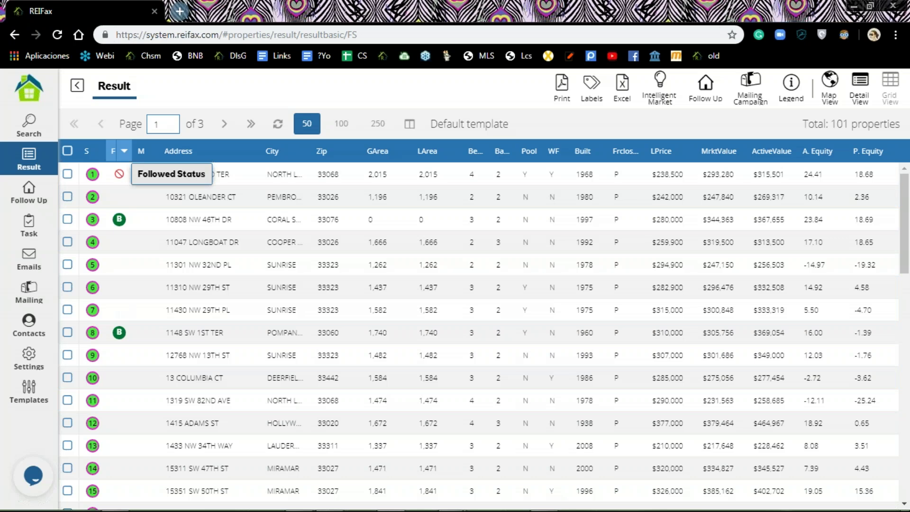
click(119, 175)
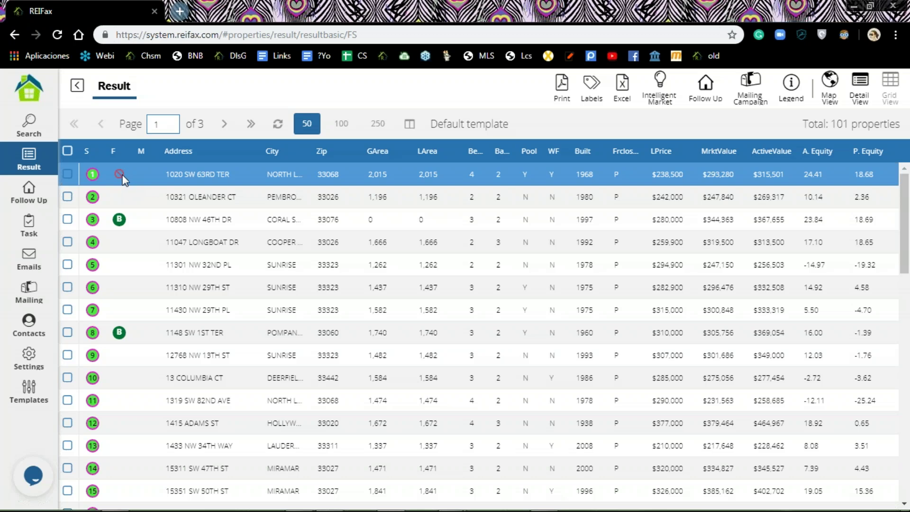
click(120, 225)
click(107, 333)
click(115, 220)
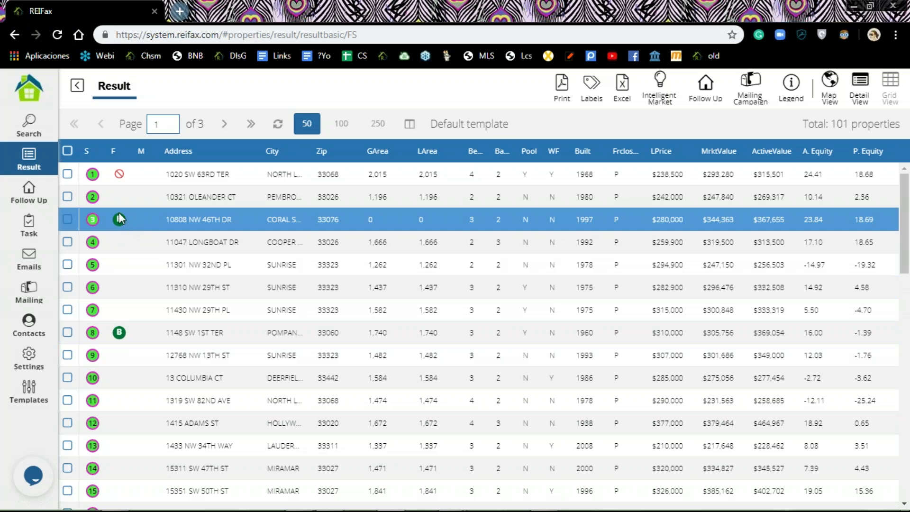
key(Down)
key(Down)
key(Down)
key(Down)
key(Down)
key(Up)
key(Up)
key(Up)
key(Up)
key(Up)
key(Up)
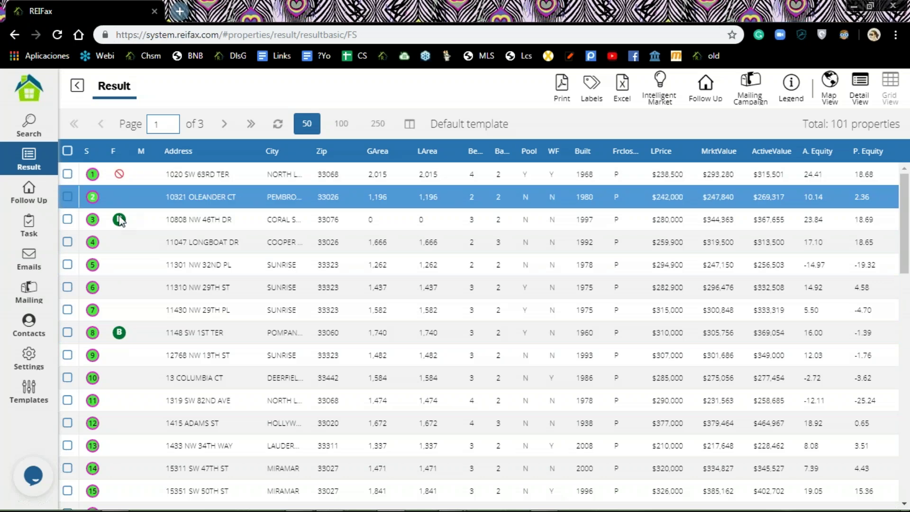
key(Down)
key(Down)
key(Down)
key(Down)
key(Down)
key(Down)
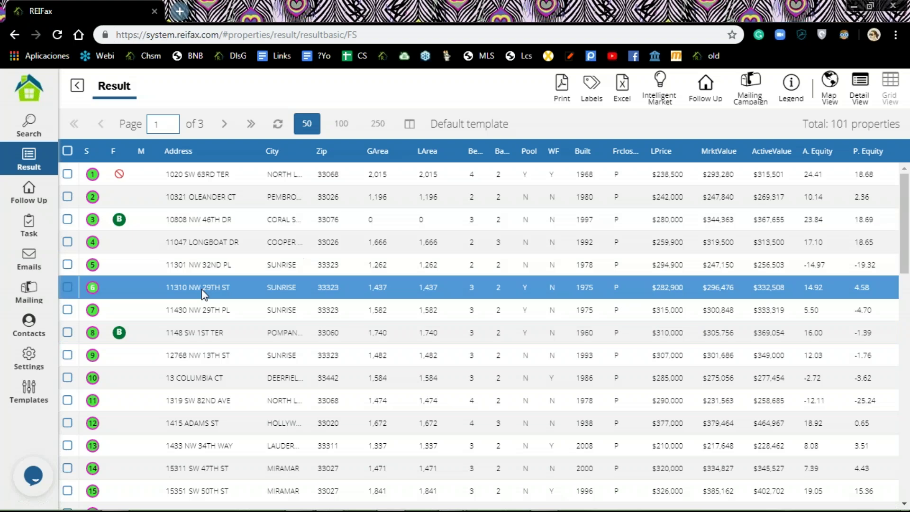
click(67, 239)
click(69, 264)
click(63, 285)
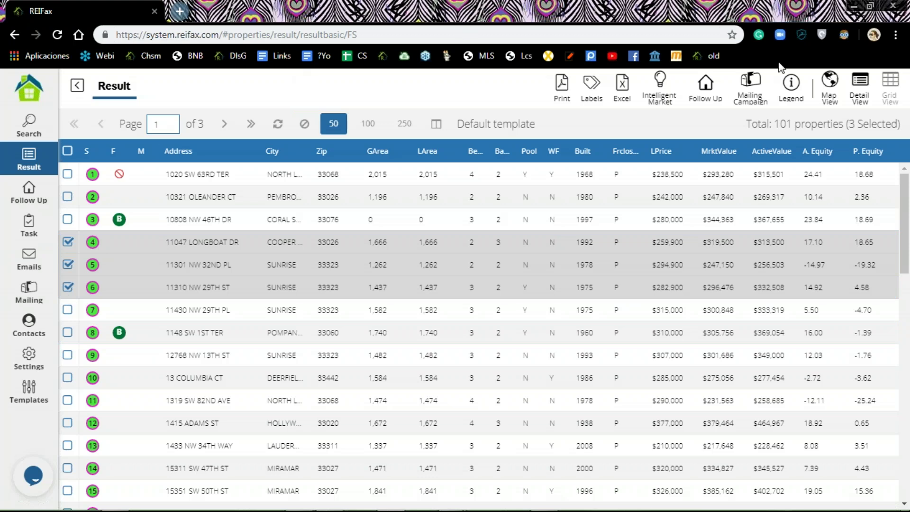
click(723, 88)
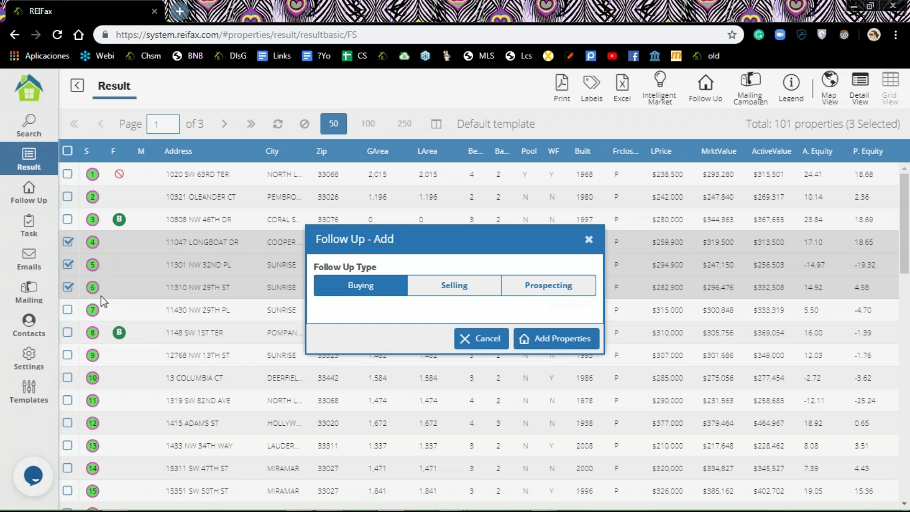
click(548, 288)
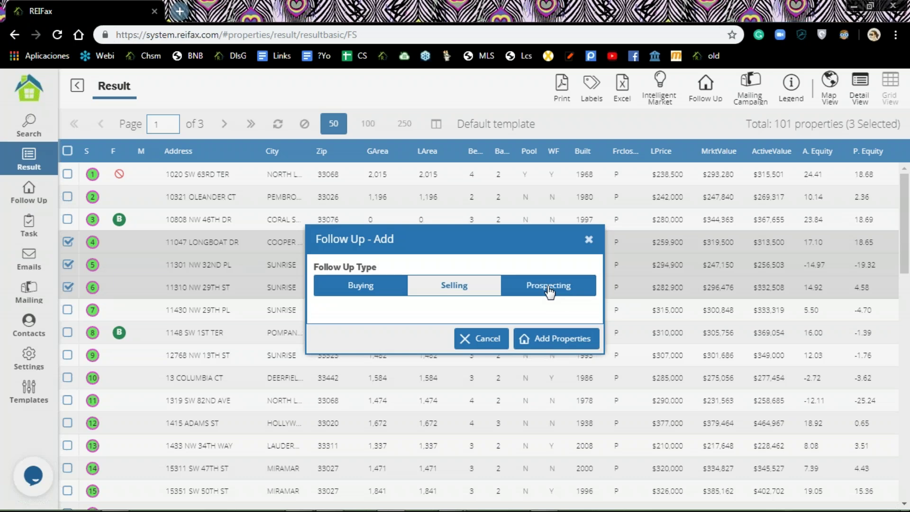
click(553, 340)
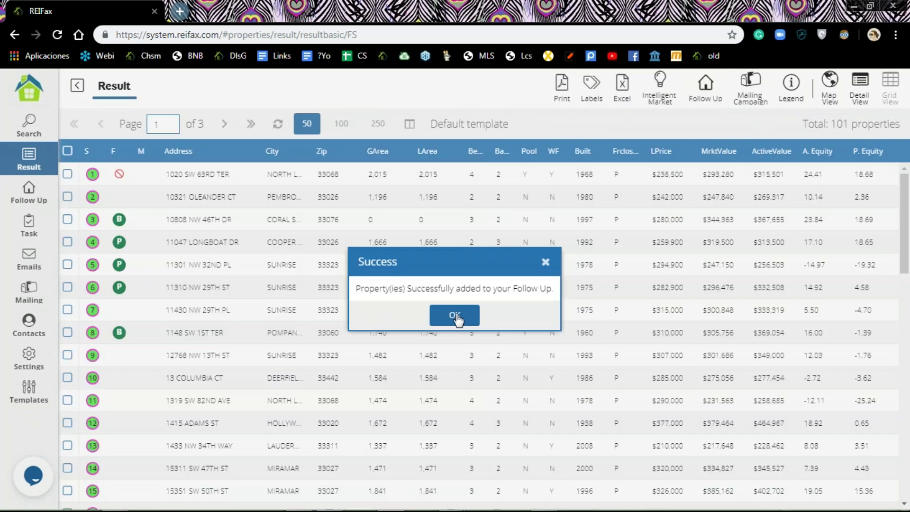
click(455, 317)
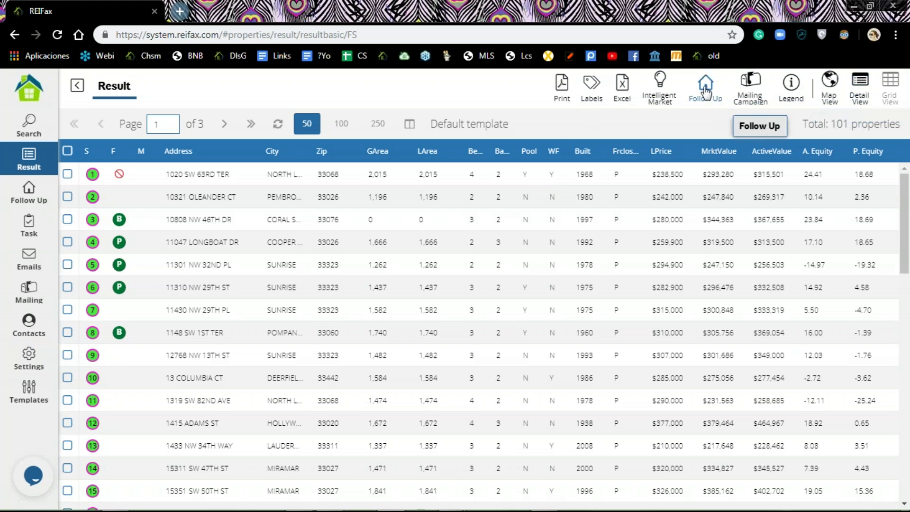
Step: Dismiss the success message and open the Follow Up list of 79 followed properties
click(283, 197)
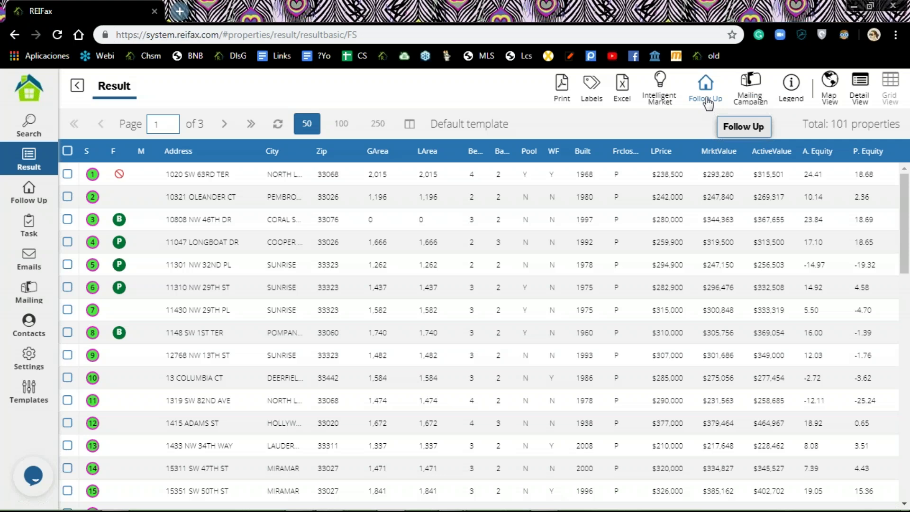
click(27, 195)
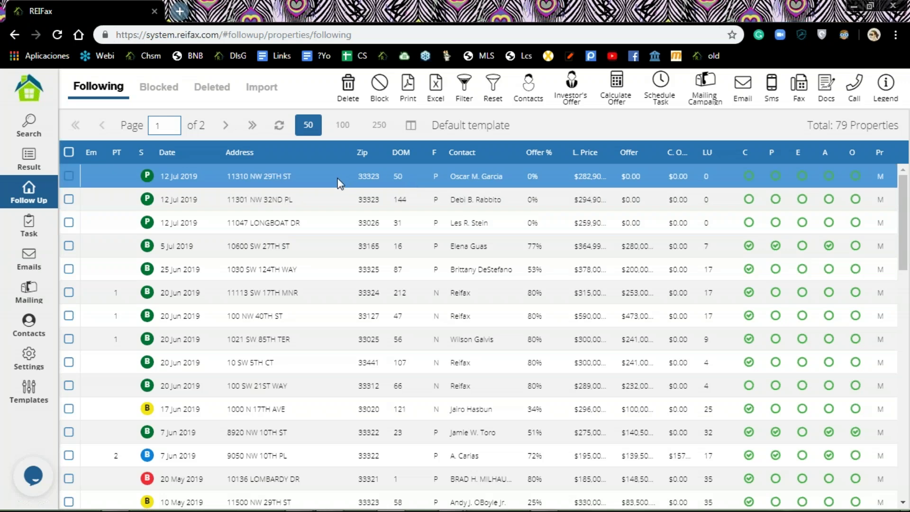
click(294, 179)
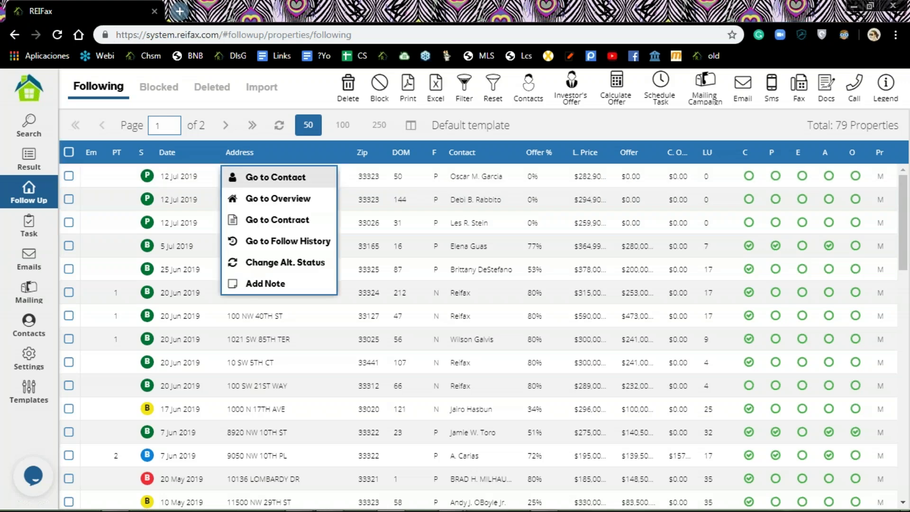
click(261, 181)
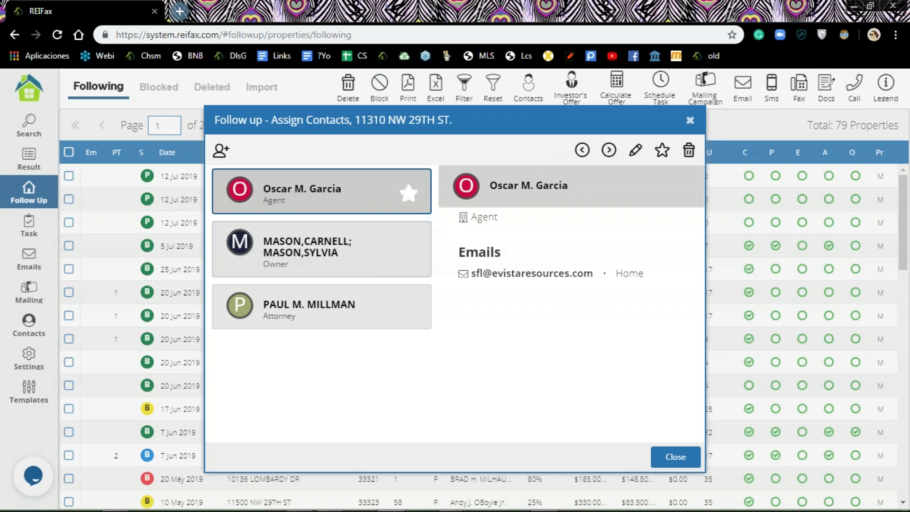
click(410, 253)
click(661, 156)
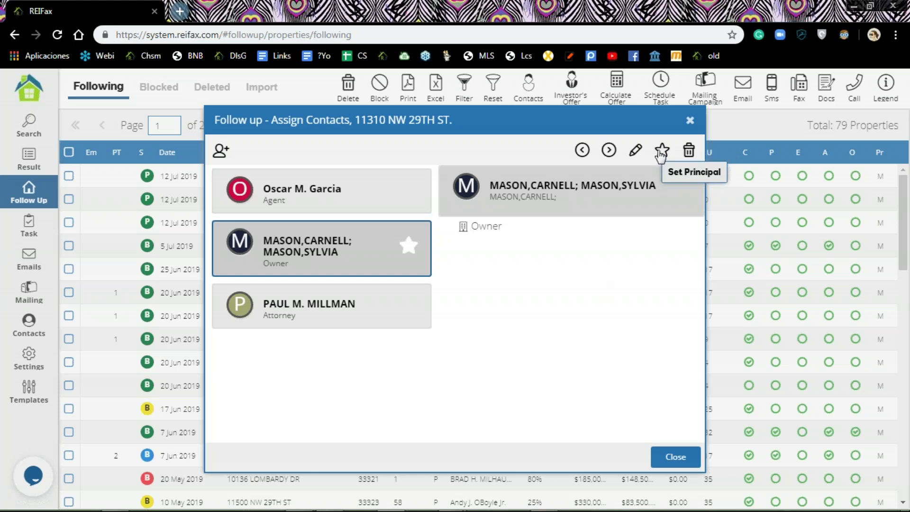
click(407, 194)
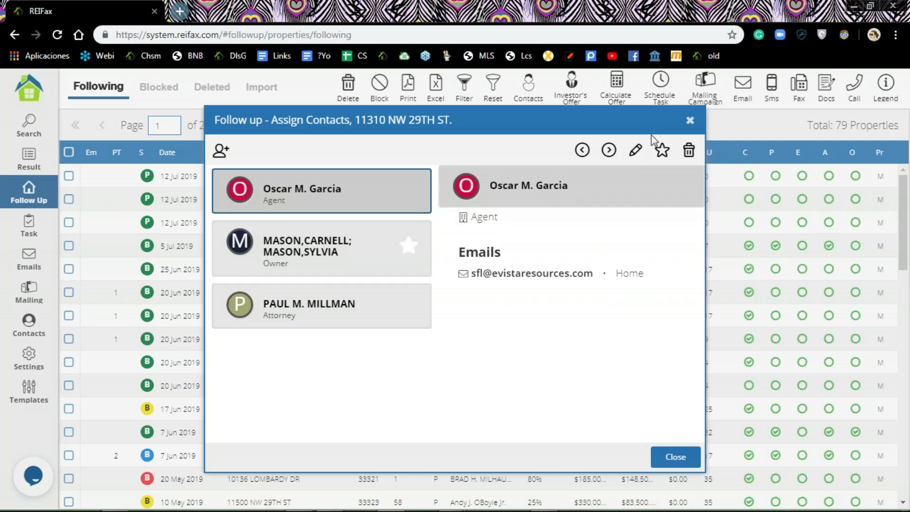
click(688, 151)
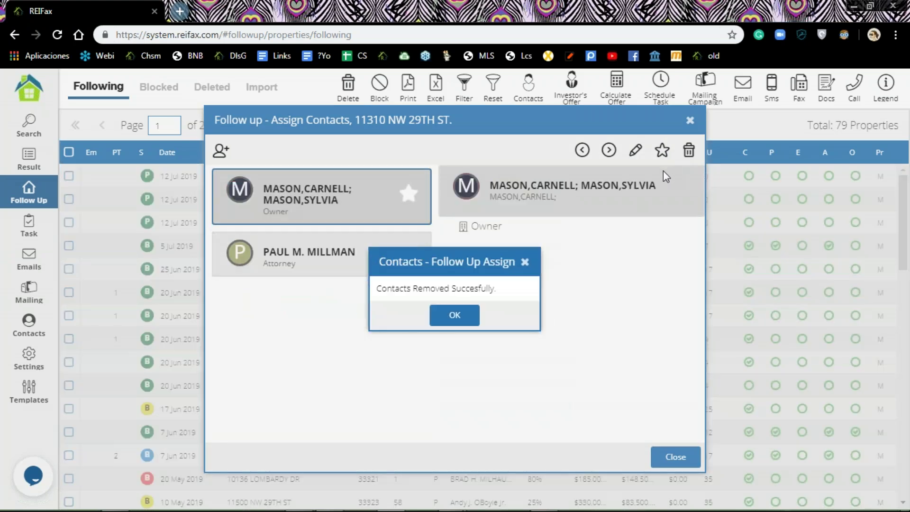
click(455, 317)
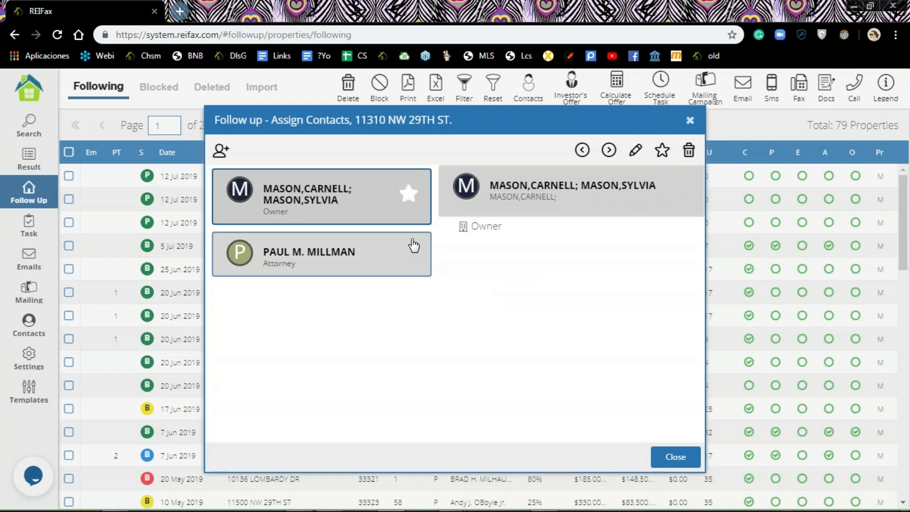
click(688, 151)
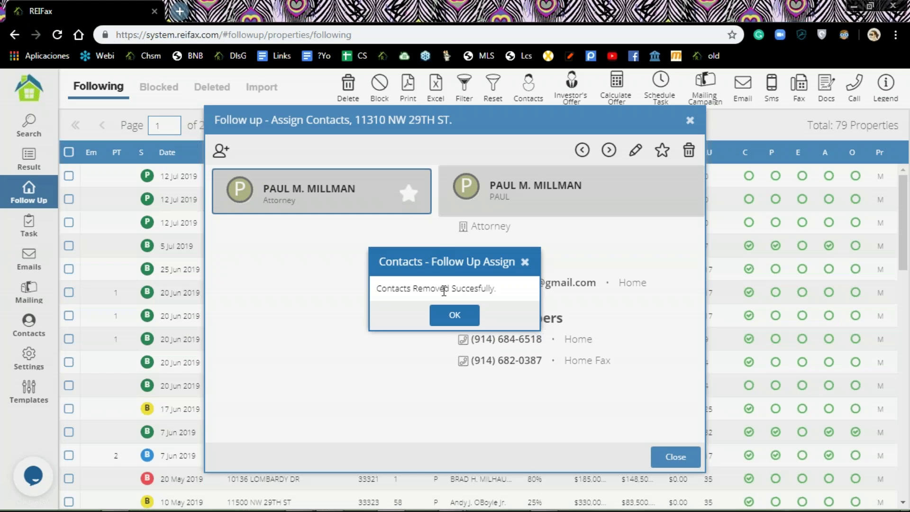
click(455, 315)
click(687, 151)
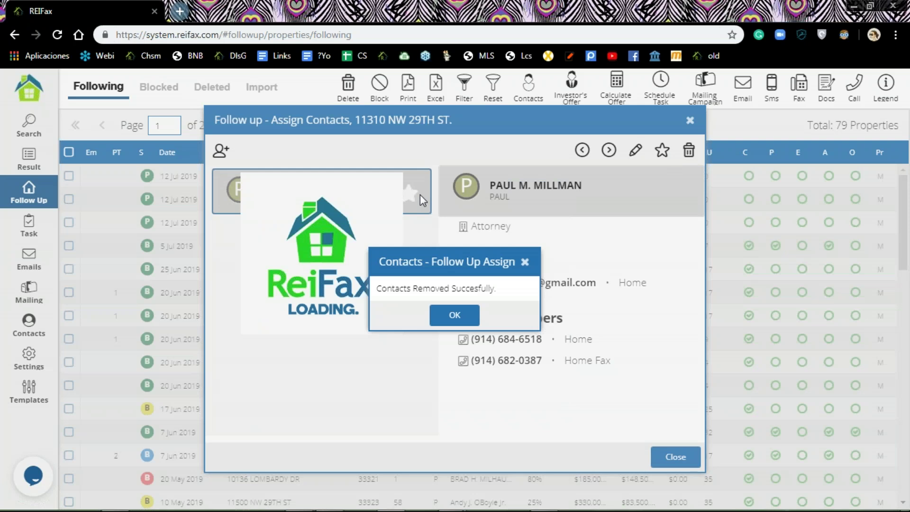
click(455, 315)
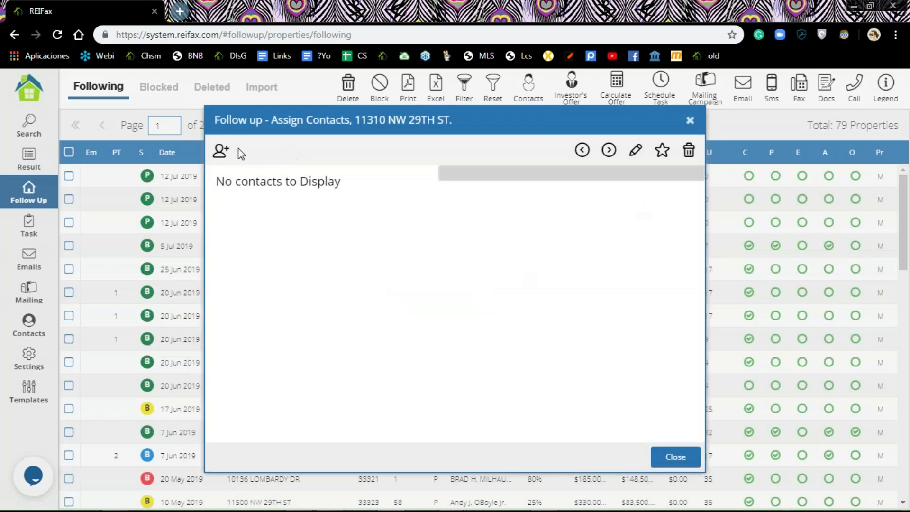
click(220, 152)
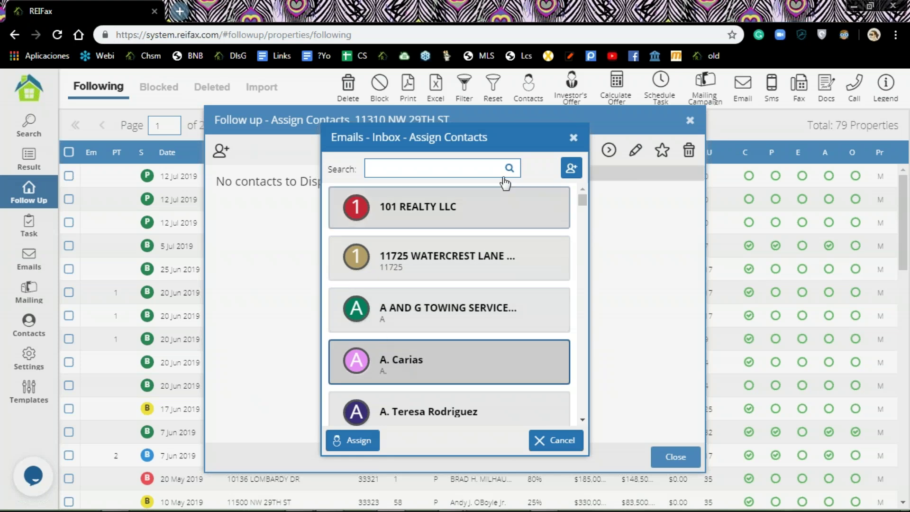
click(353, 440)
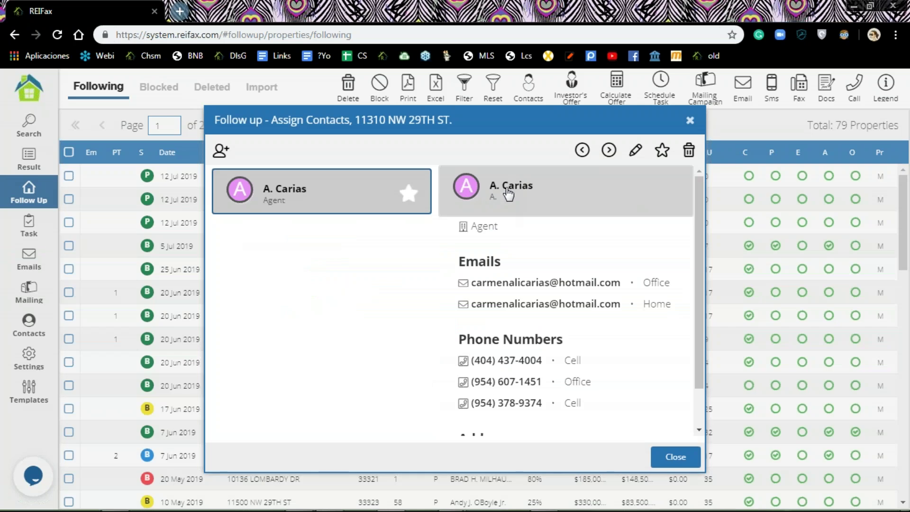
click(691, 123)
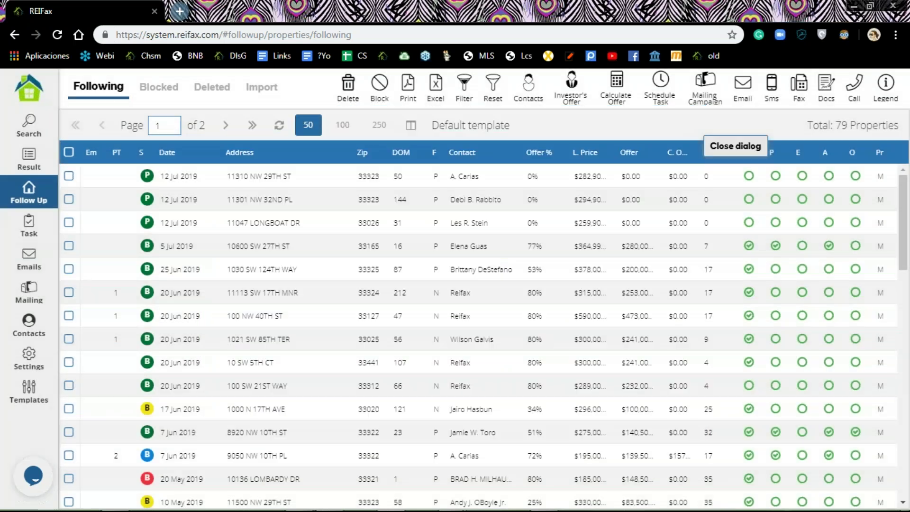
right_click(290, 203)
click(284, 200)
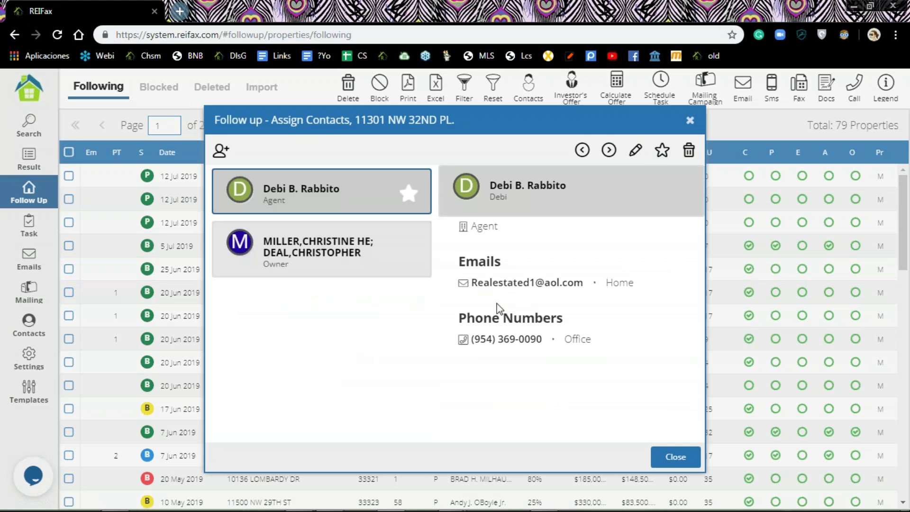
click(636, 151)
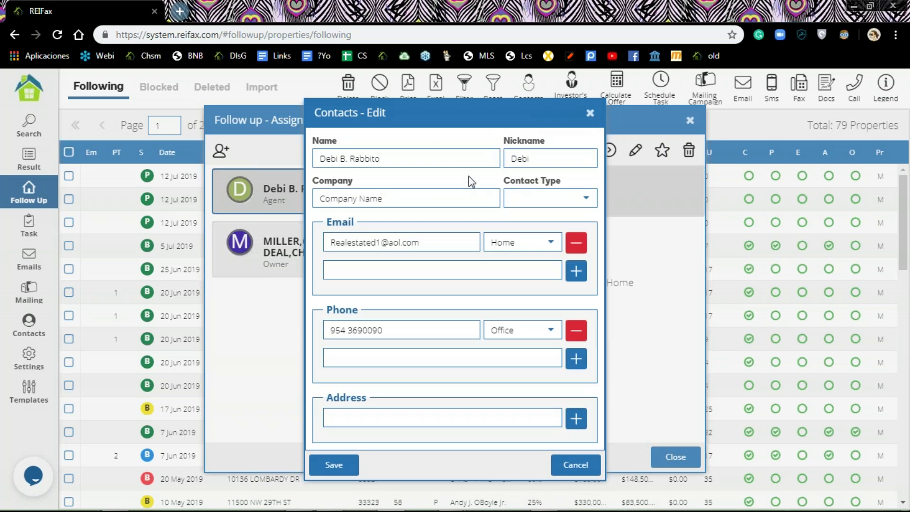
click(437, 238)
drag(437, 238, 287, 257)
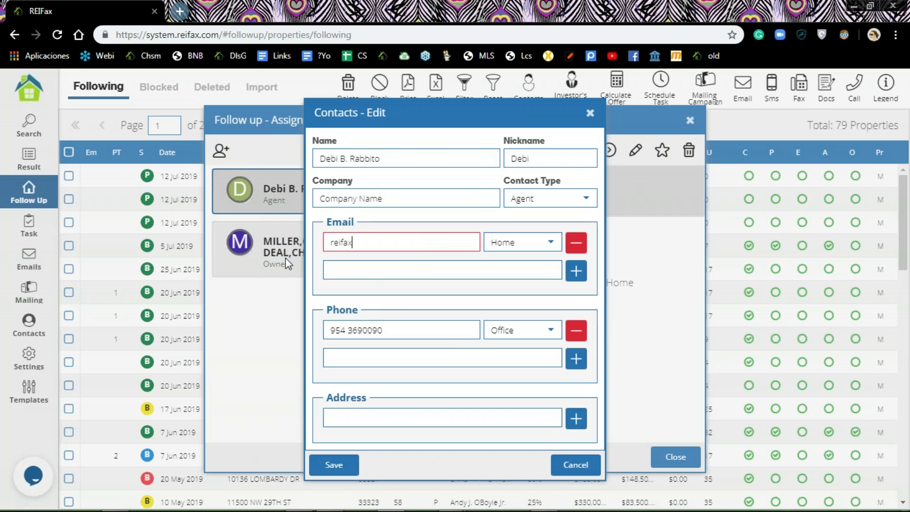
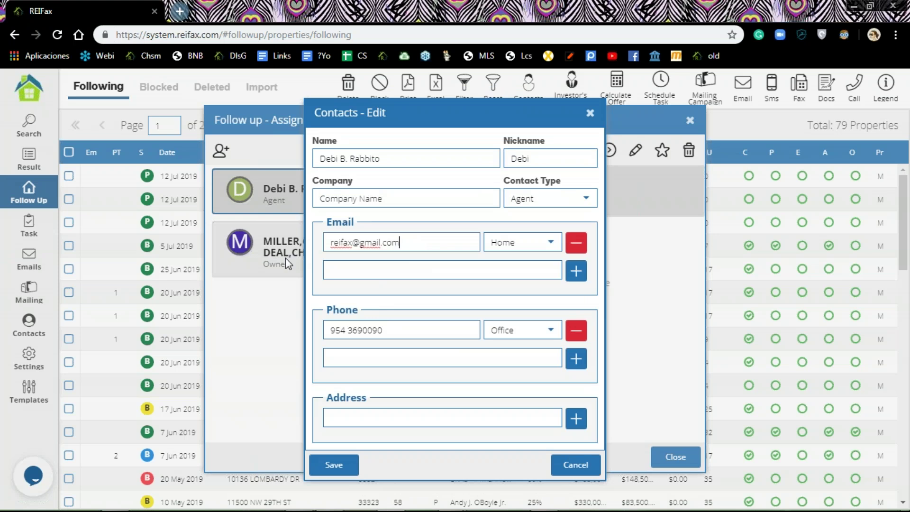
click(551, 243)
click(531, 286)
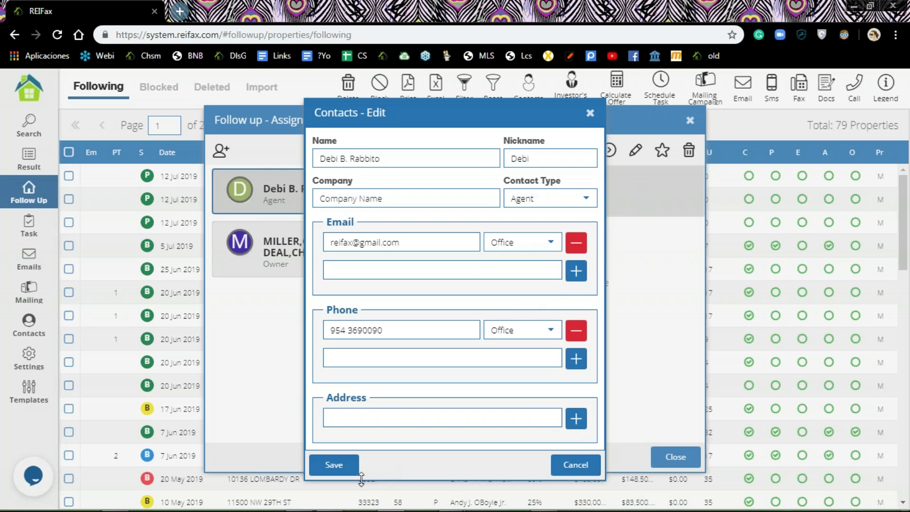
click(335, 464)
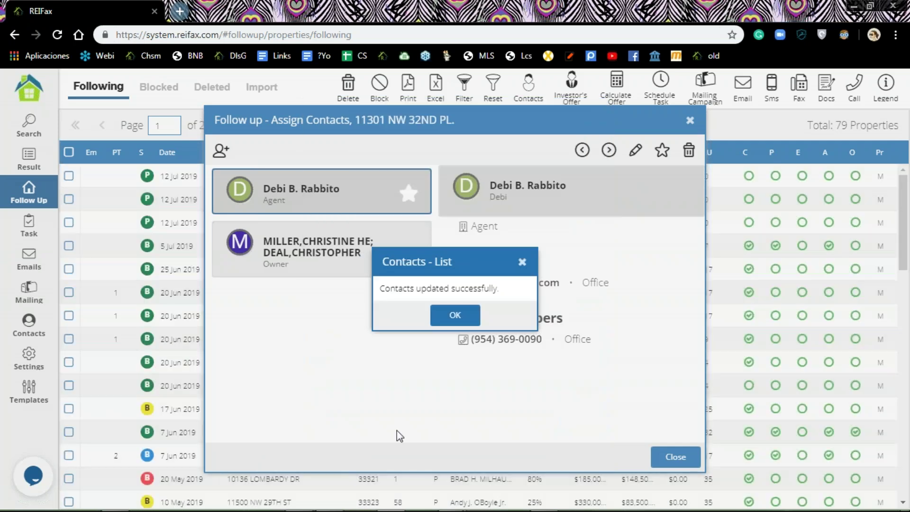
click(455, 315)
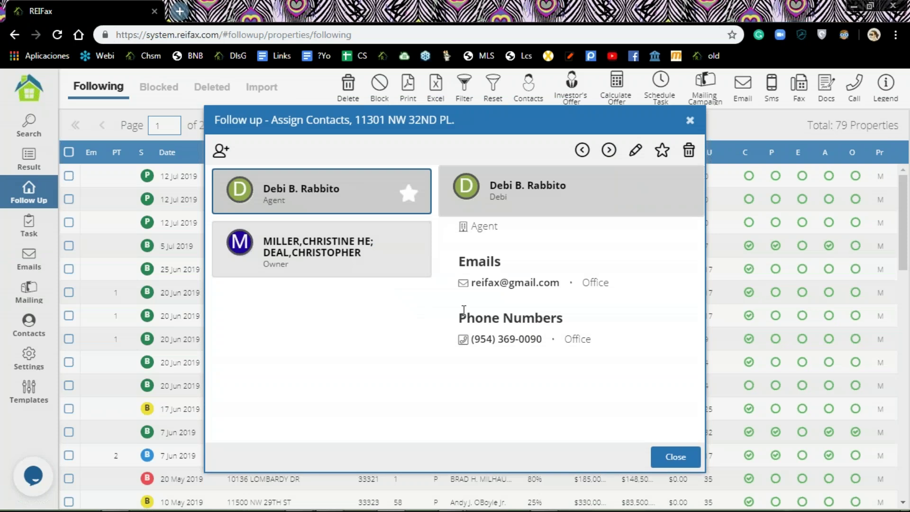
click(690, 121)
right_click(278, 227)
click(287, 230)
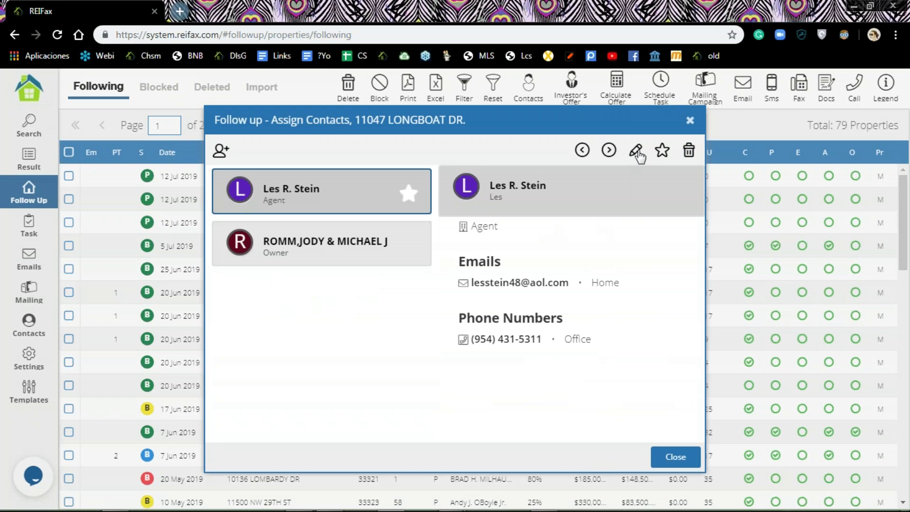
click(689, 150)
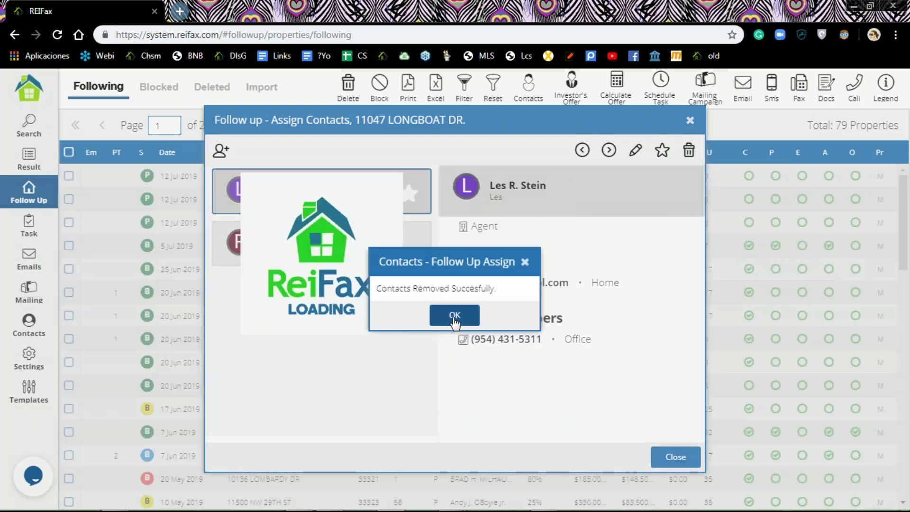
click(453, 314)
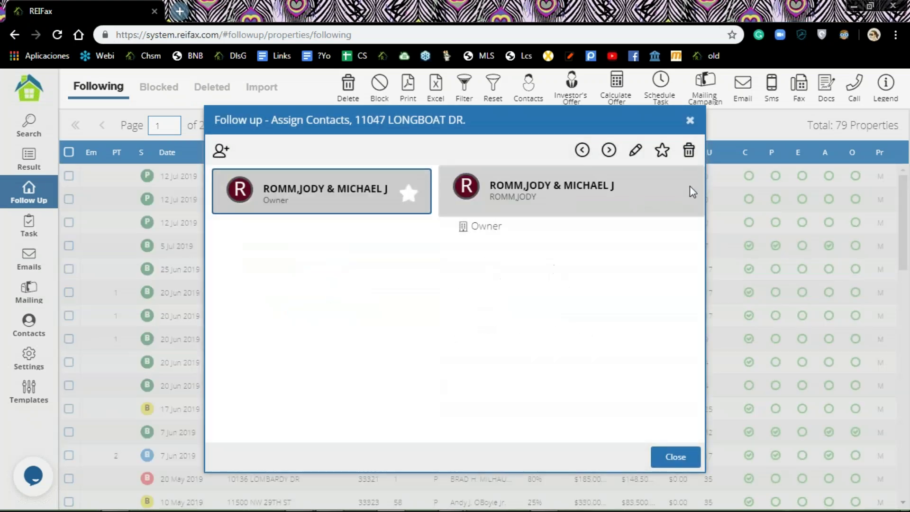
click(688, 151)
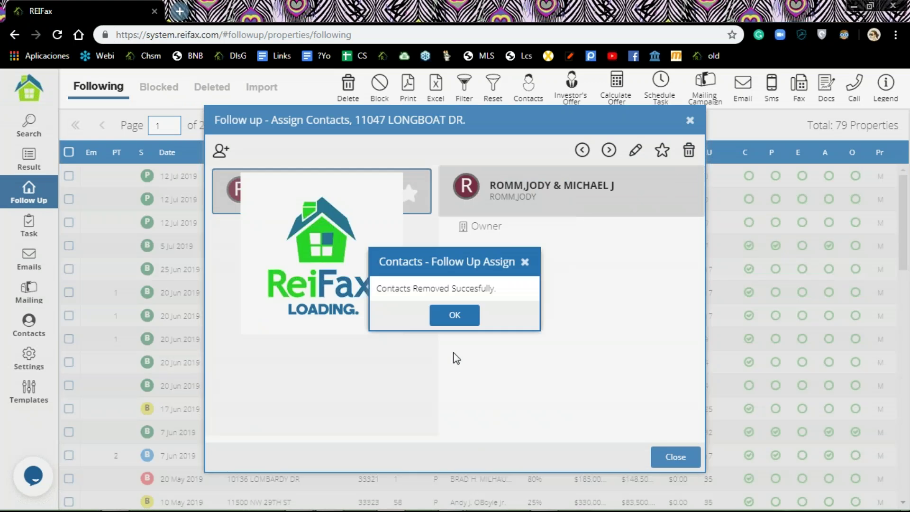
click(455, 315)
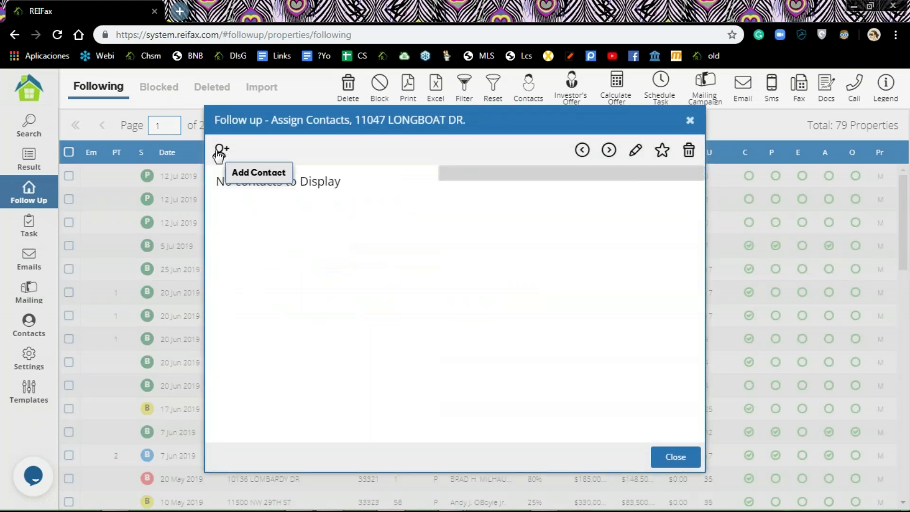
click(220, 152)
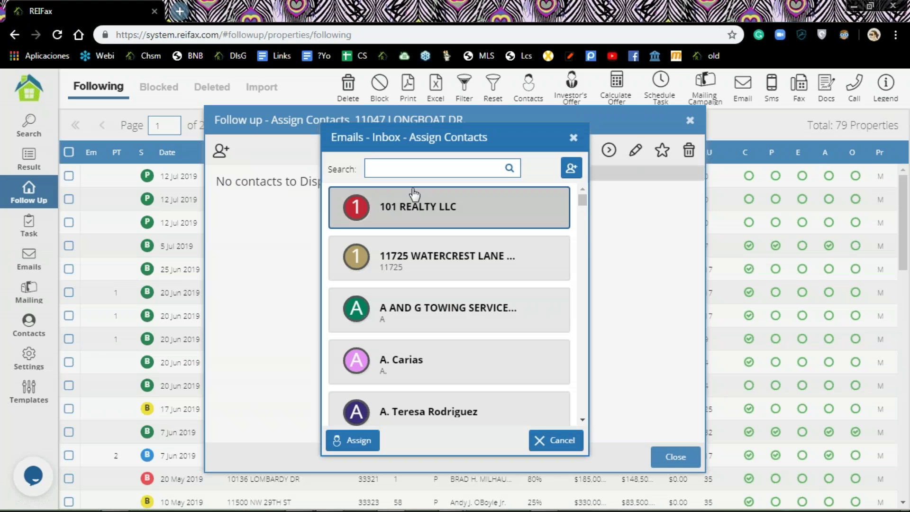
click(408, 172)
text(reifa)
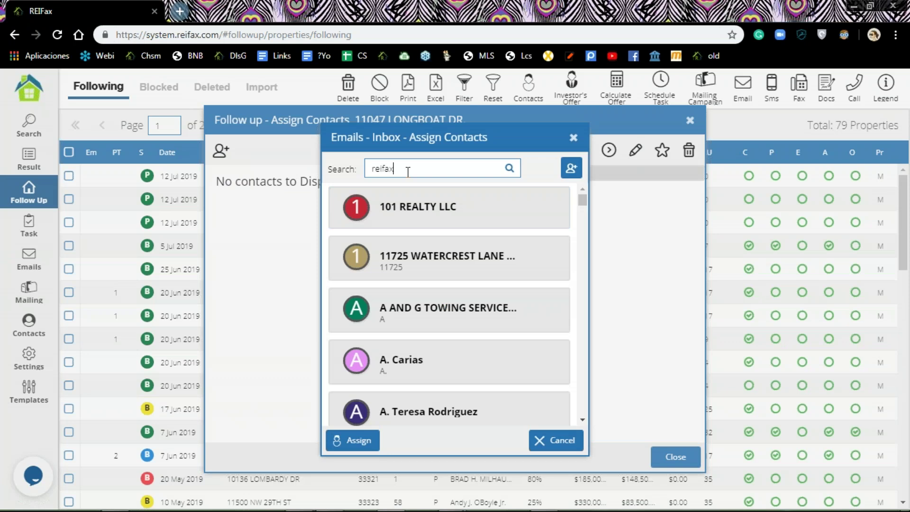
text(x)
click(509, 168)
click(392, 317)
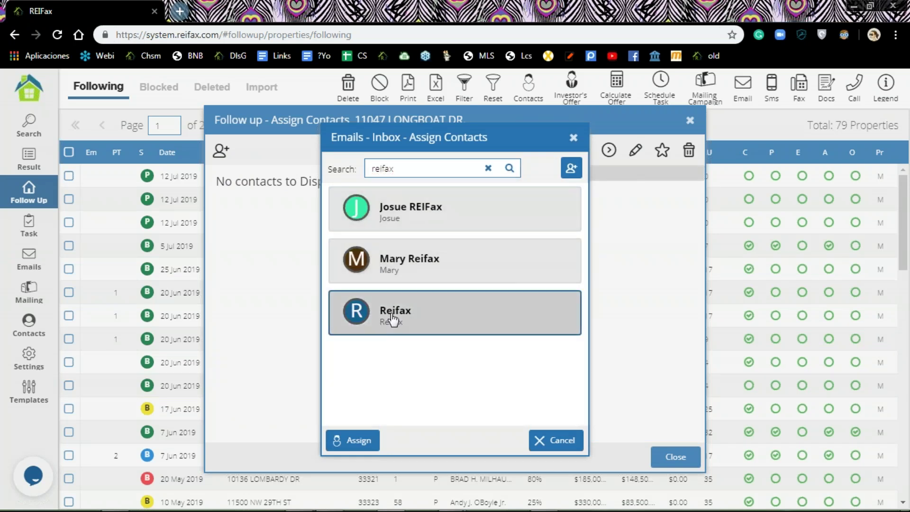
click(360, 439)
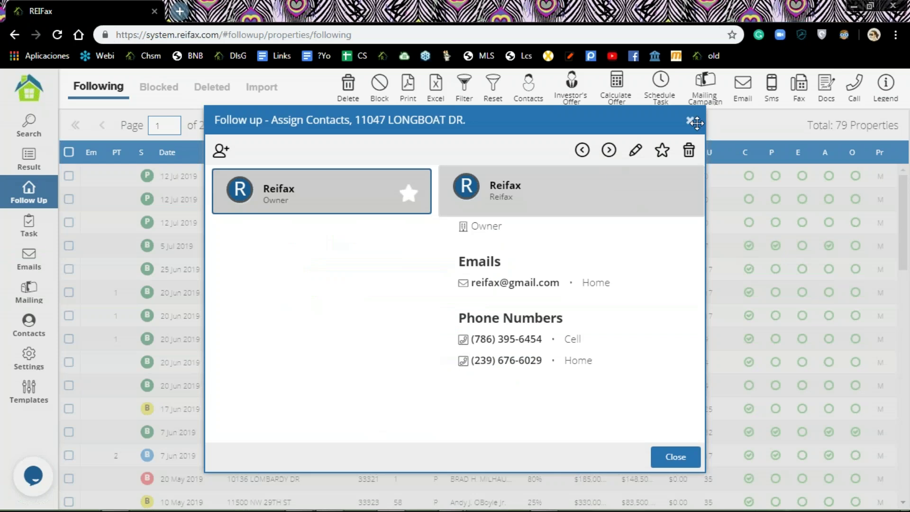
click(690, 121)
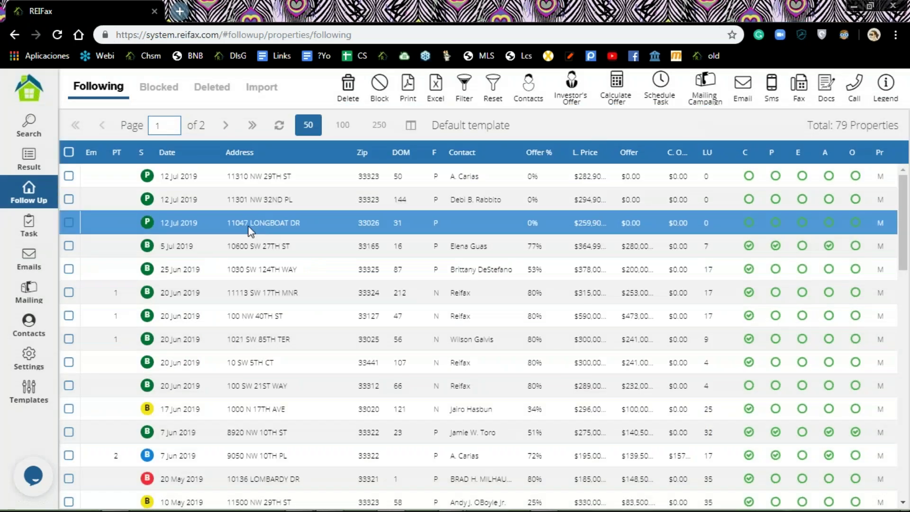
click(69, 176)
click(70, 198)
click(69, 222)
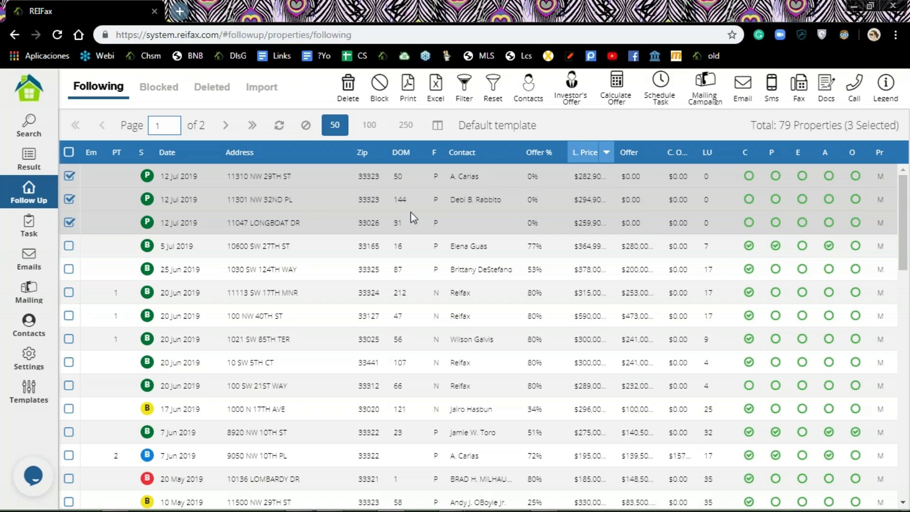
click(618, 85)
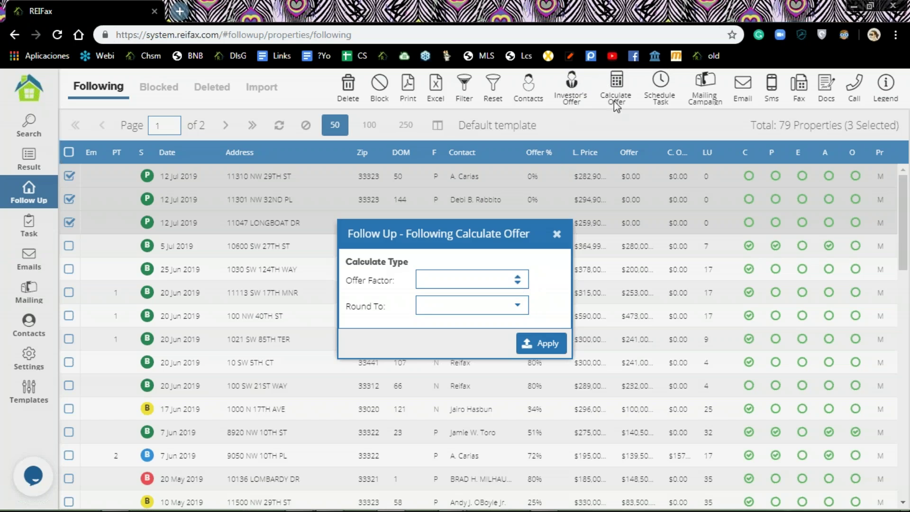
Step: Apply an Offer Factor of 80 with Round To 500's to the three properties
click(467, 280)
text(80)
click(517, 308)
click(448, 371)
click(543, 346)
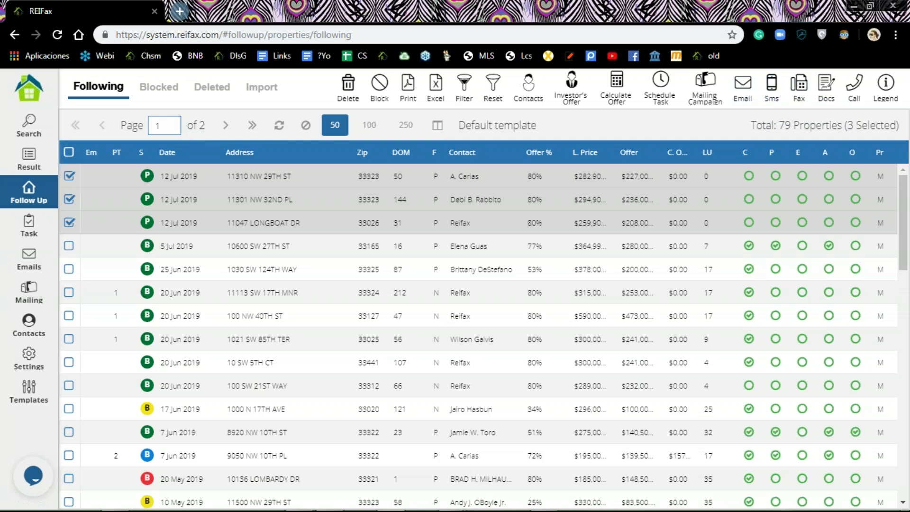
Step: Start a scheduled task for the three properties with Exec. Type set to Manual
click(661, 85)
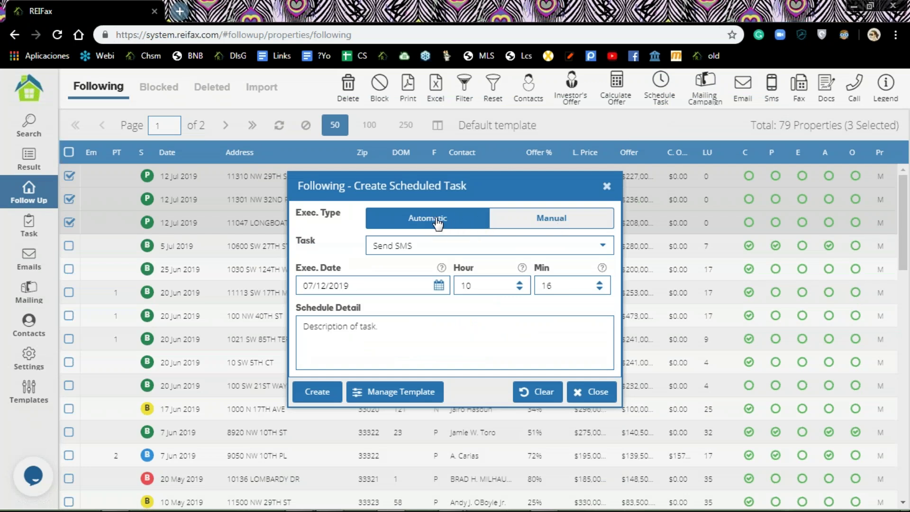
click(603, 246)
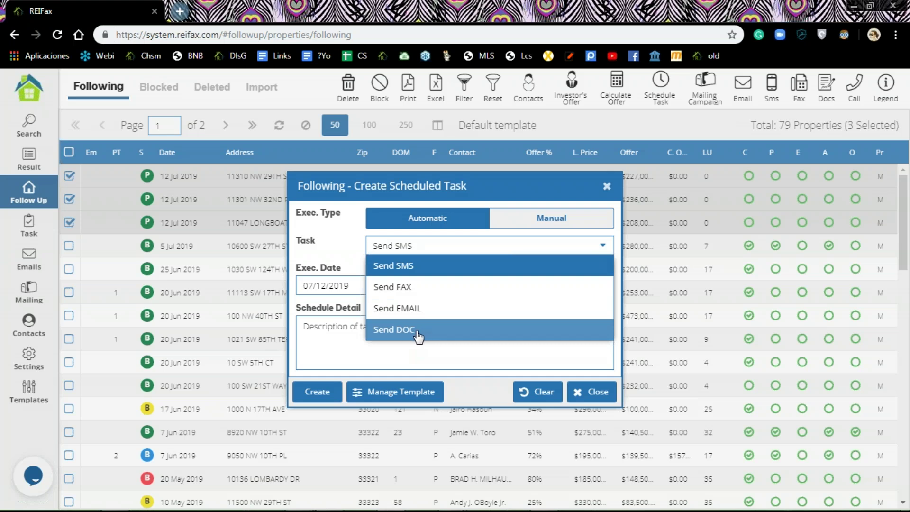
click(551, 220)
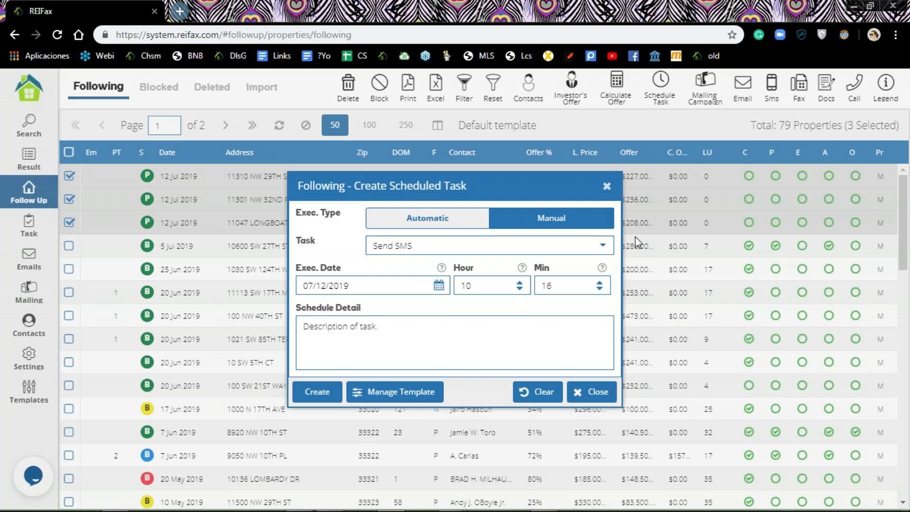
Step: Browse the full list of manual task types in the Task dropdown
click(603, 249)
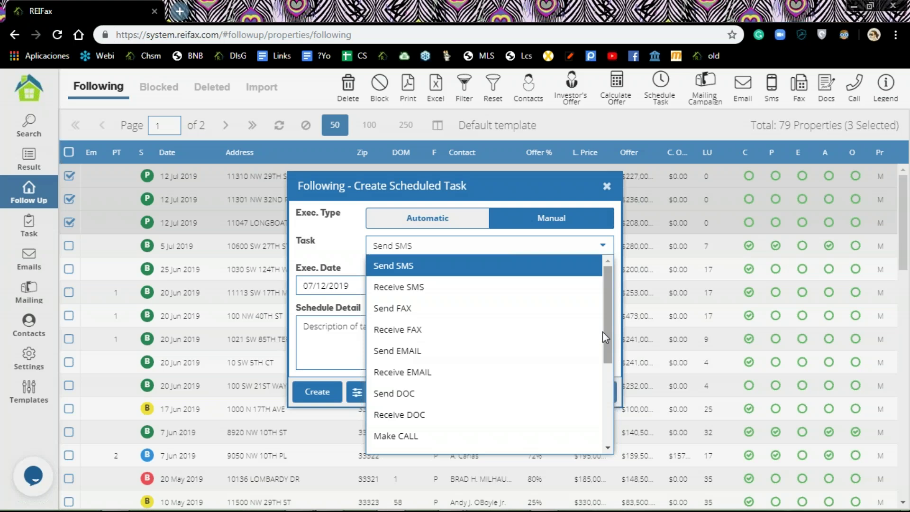
scroll(398, 368, down, 3)
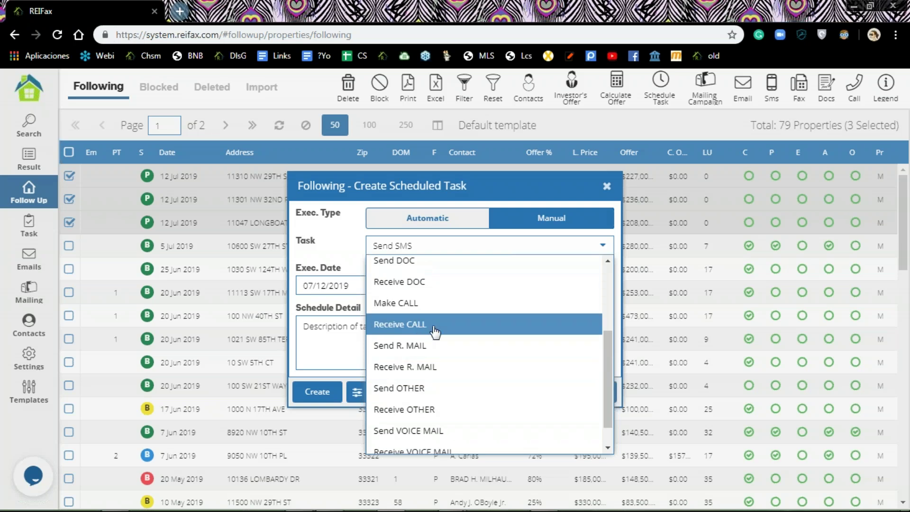
scroll(442, 385, down, 1)
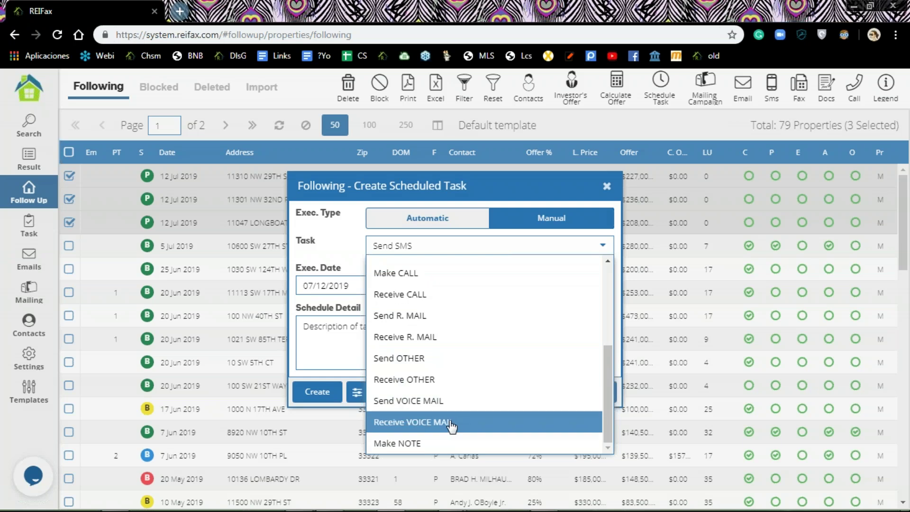
scroll(432, 341, up, 1)
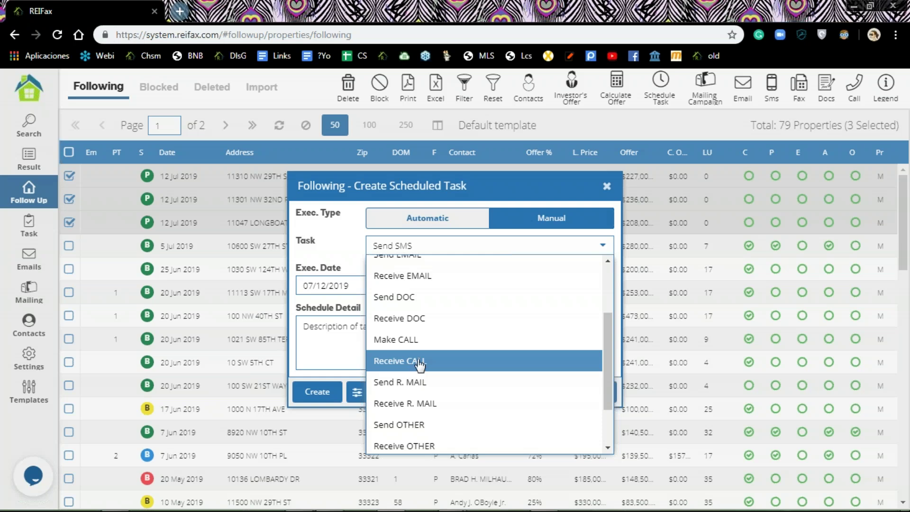
scroll(433, 327, up, 2)
scroll(438, 334, down, 4)
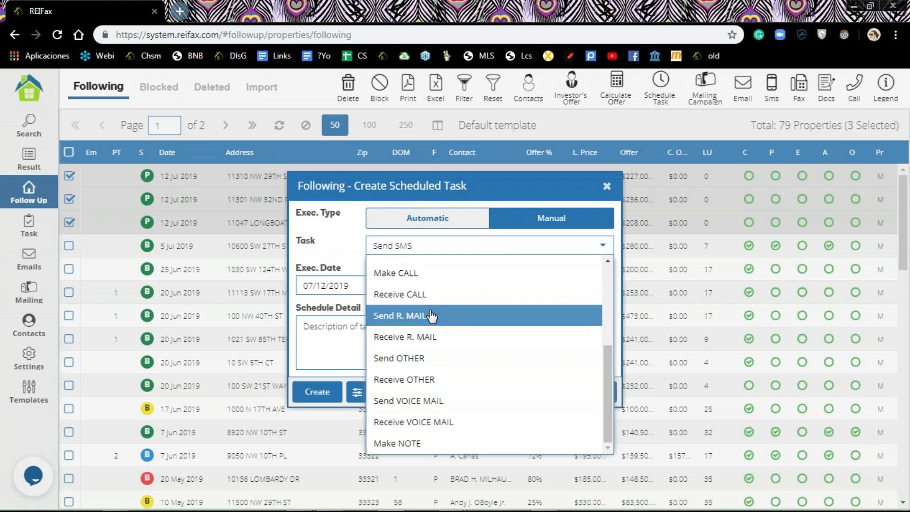
Step: Make the task an automatic Send DOC executing on 07/15/2019
click(436, 223)
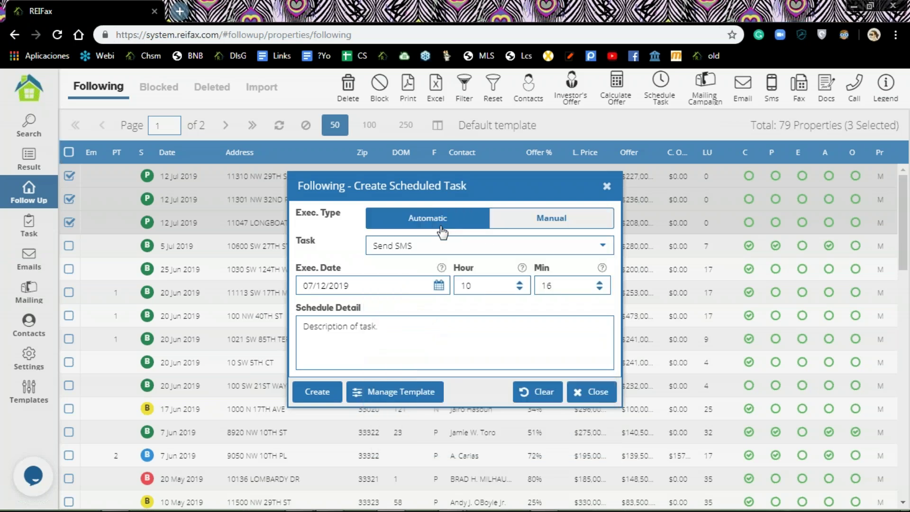
click(600, 246)
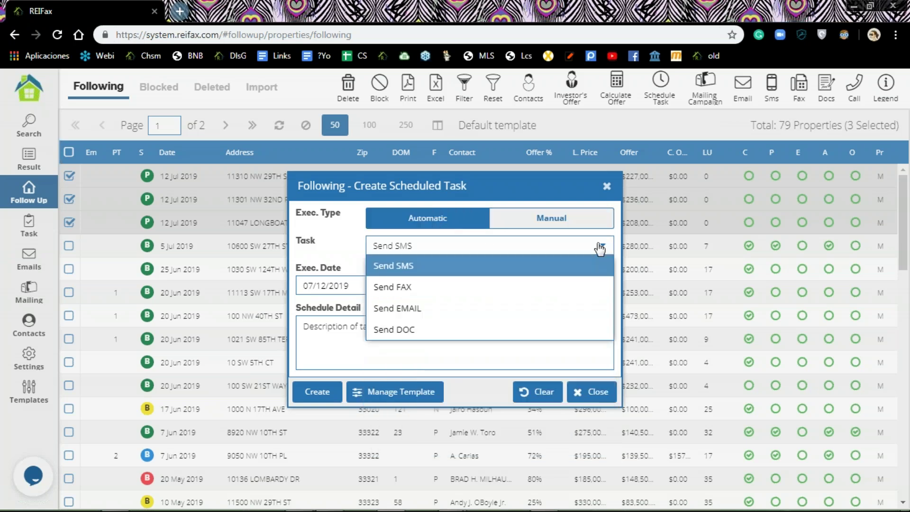
click(434, 331)
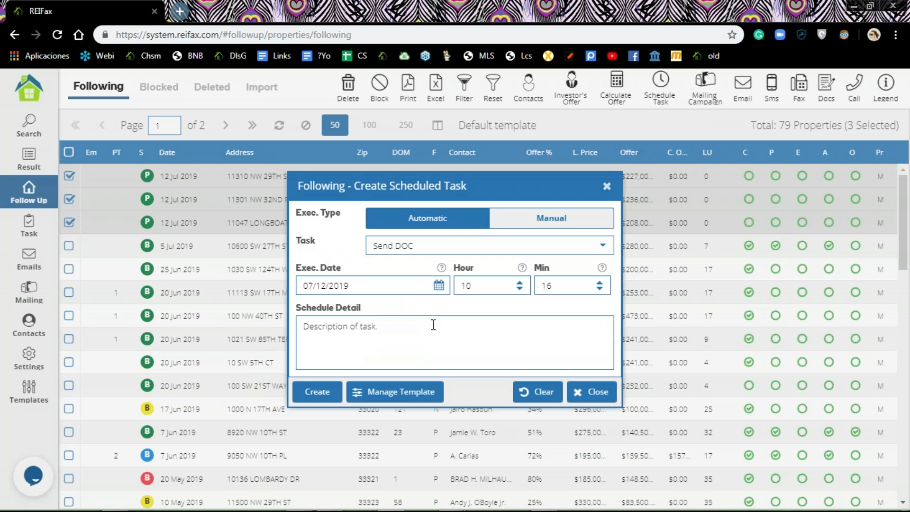
click(439, 286)
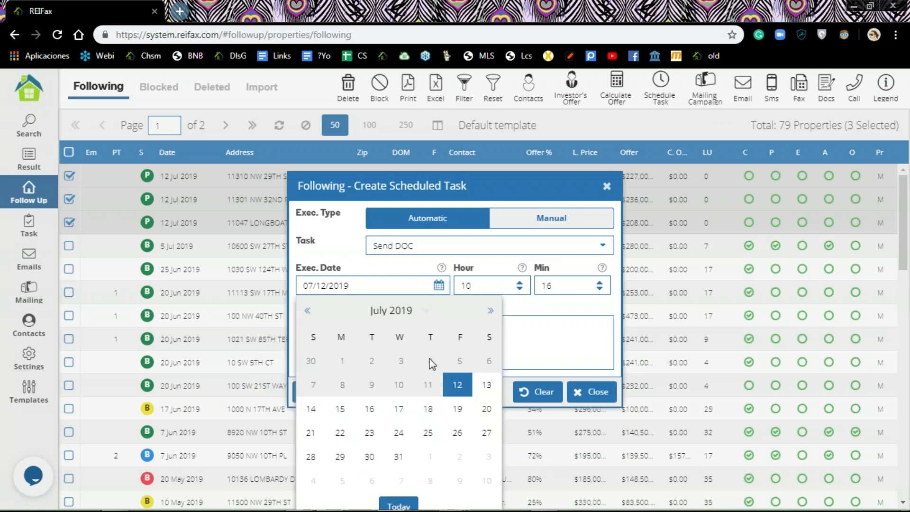
click(341, 410)
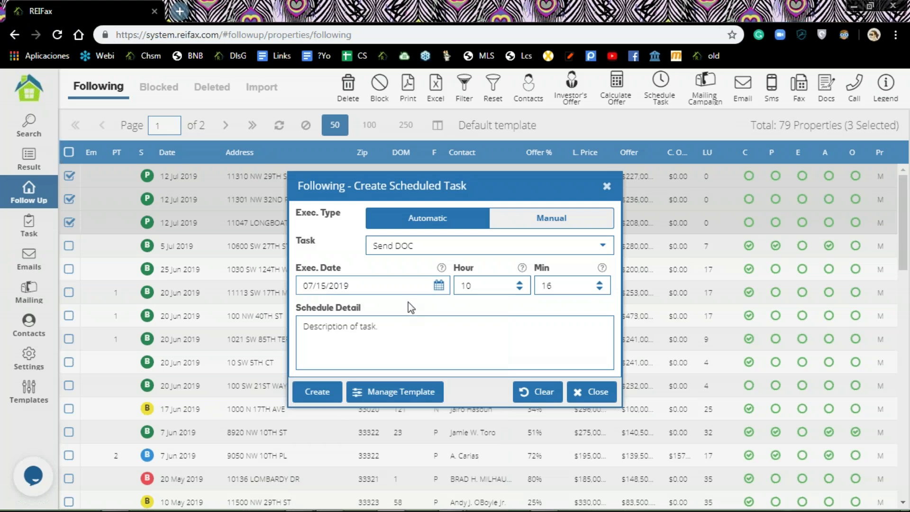
Step: Set the execution time to Hour 9, Min 30
click(439, 286)
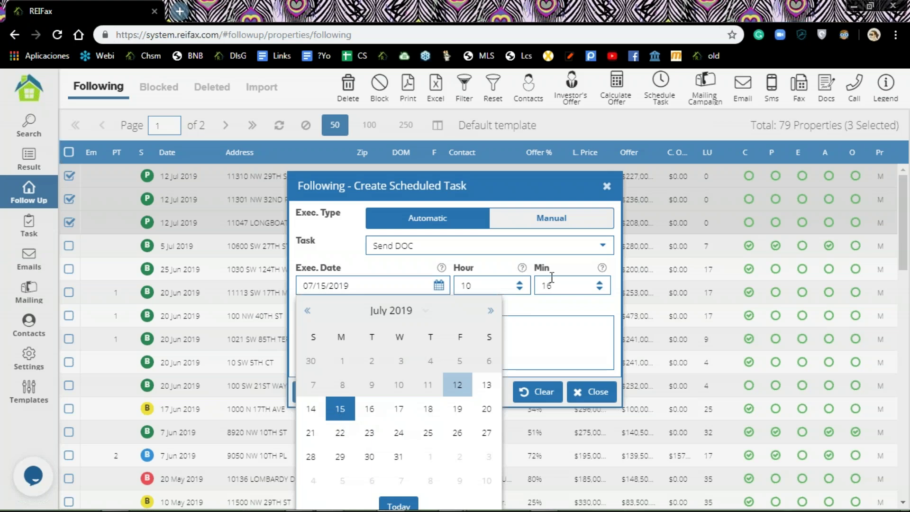
click(519, 288)
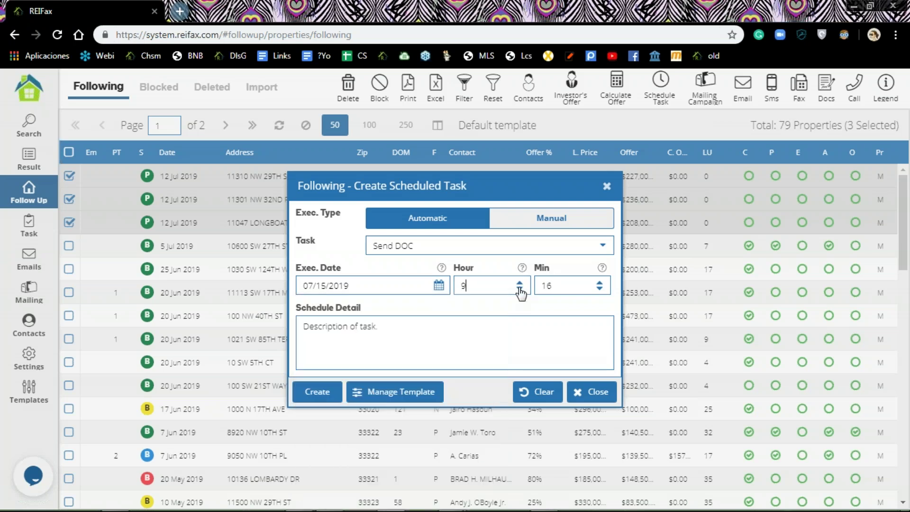
click(600, 283)
click(600, 284)
click(600, 284)
click(600, 283)
click(600, 284)
click(600, 283)
click(600, 283)
click(600, 284)
click(601, 284)
click(600, 283)
click(600, 283)
click(600, 283)
click(600, 283)
click(600, 283)
click(554, 332)
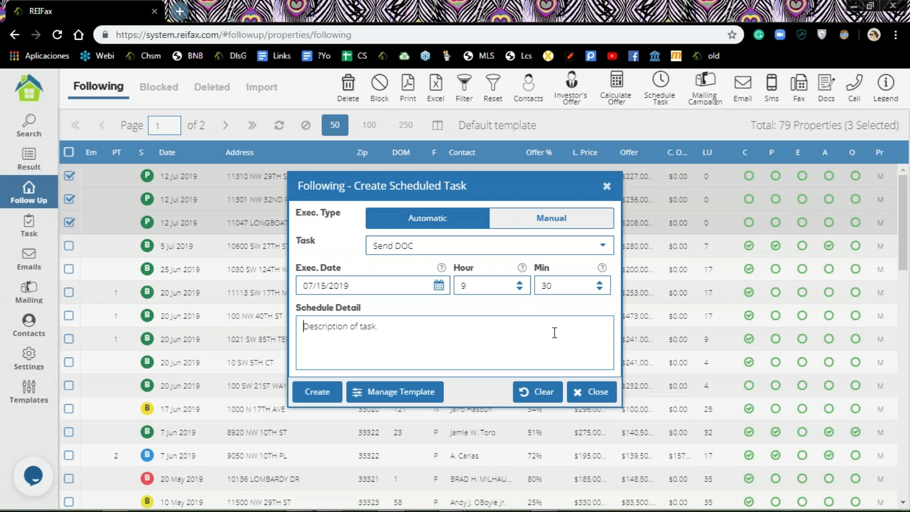
Step: Enter the schedule detail 'first offer contract for broward'
text(firt o)
key(BackSpace)
key(BackSpace)
key(BackSpace)
key(BackSpace)
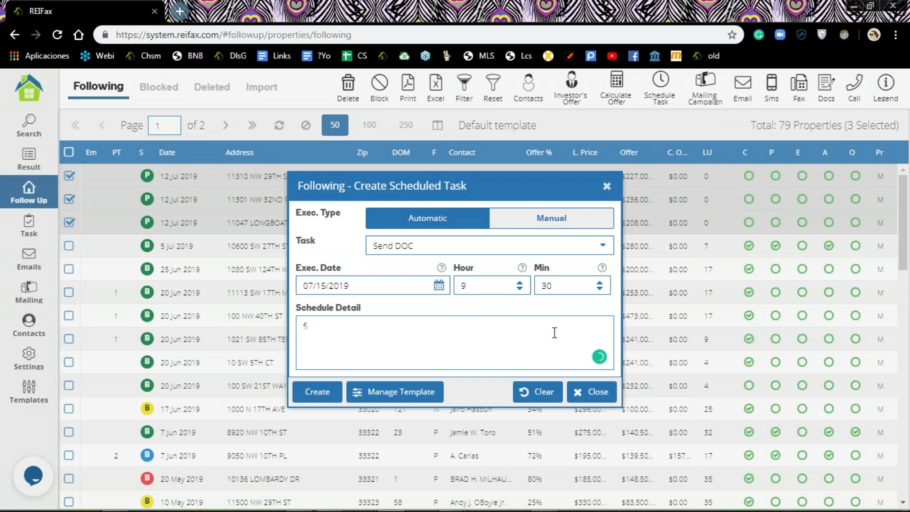
text(rst offer contract for browar)
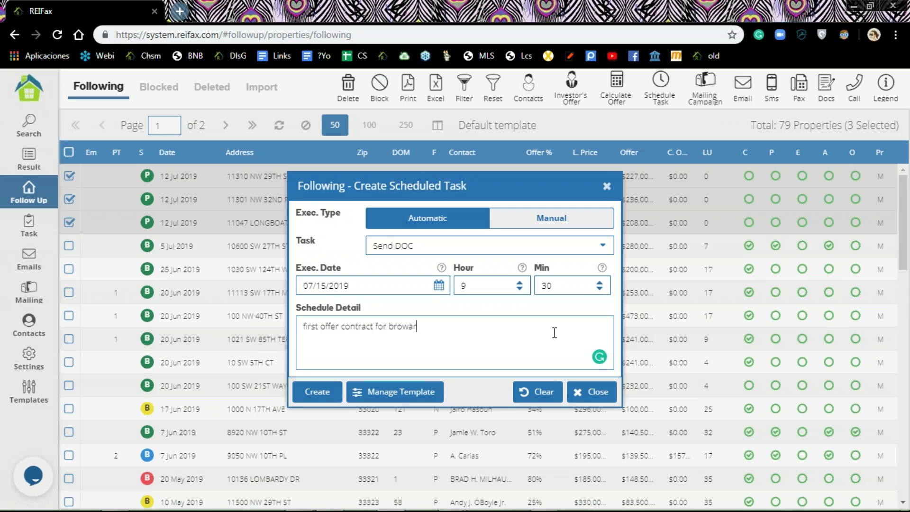
text(d)
Step: Create the Send DOC task and choose MP REO DREIA 2017.4 as the contract document
click(316, 392)
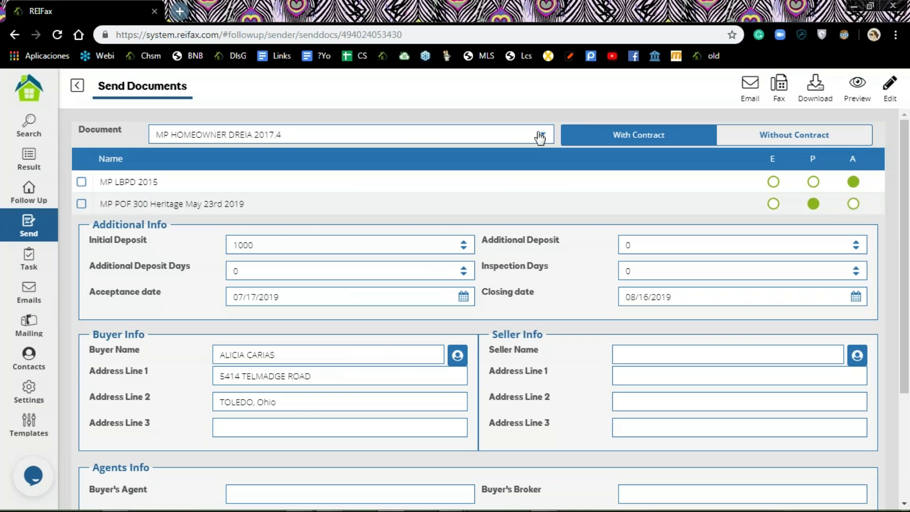
click(544, 136)
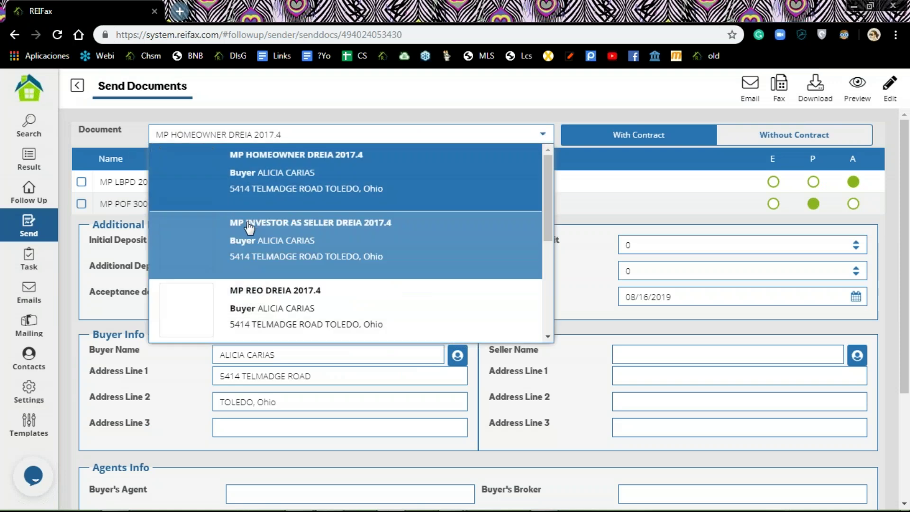
click(257, 307)
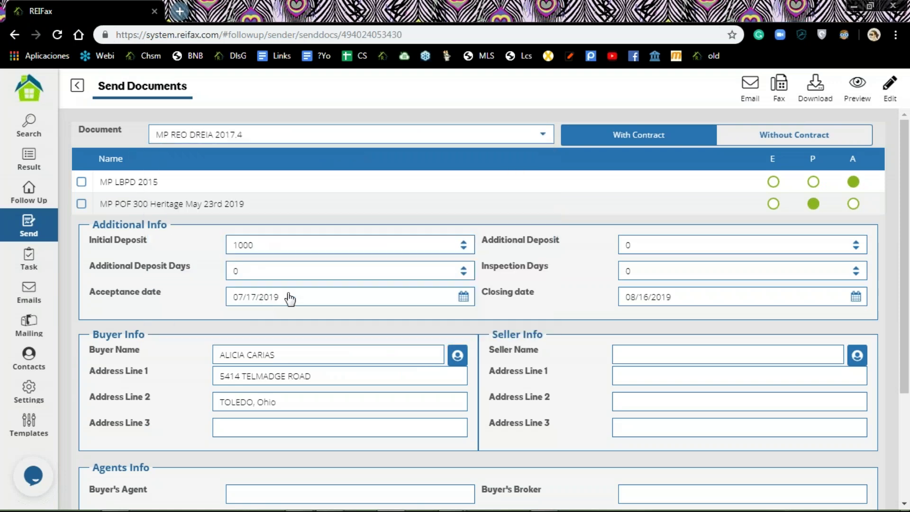
scroll(320, 257, down, 3)
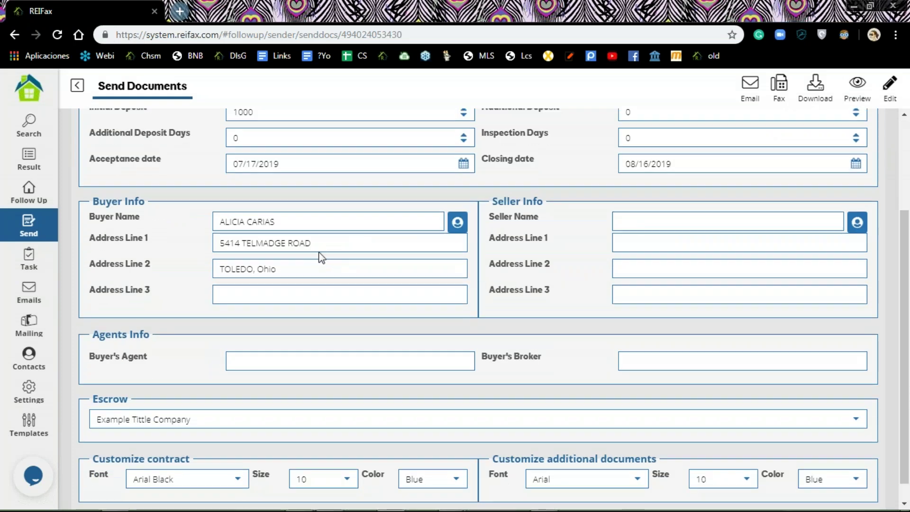
scroll(573, 177, up, 3)
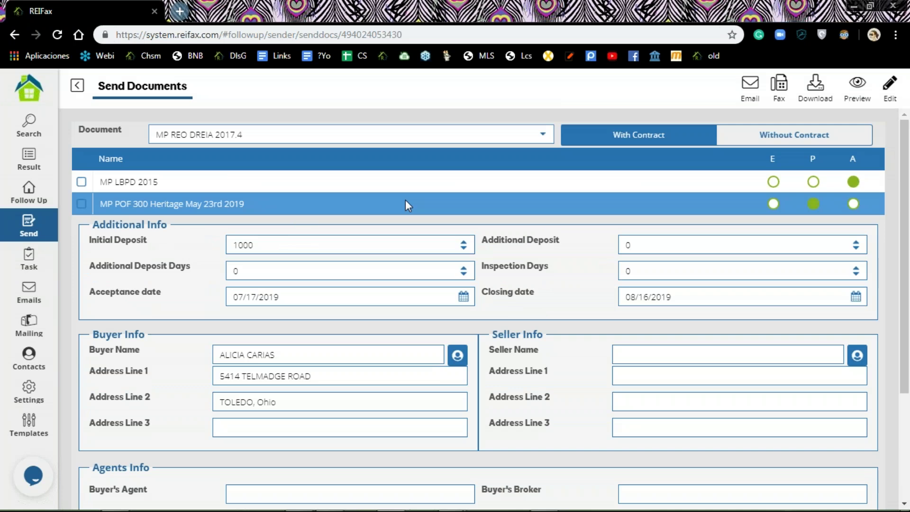
Step: Tick MP LBPD 2015 and MP POF 300 Heritage May 23rd 2019 in the document list
click(82, 182)
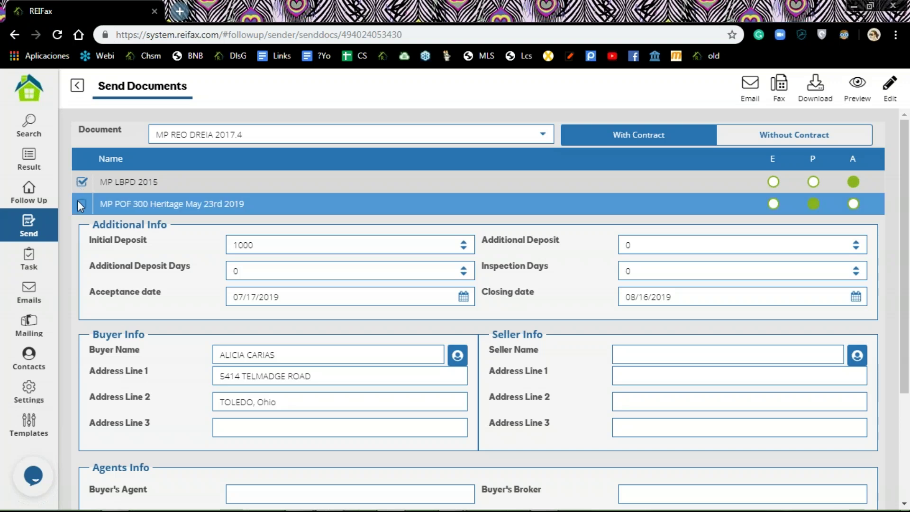
click(83, 204)
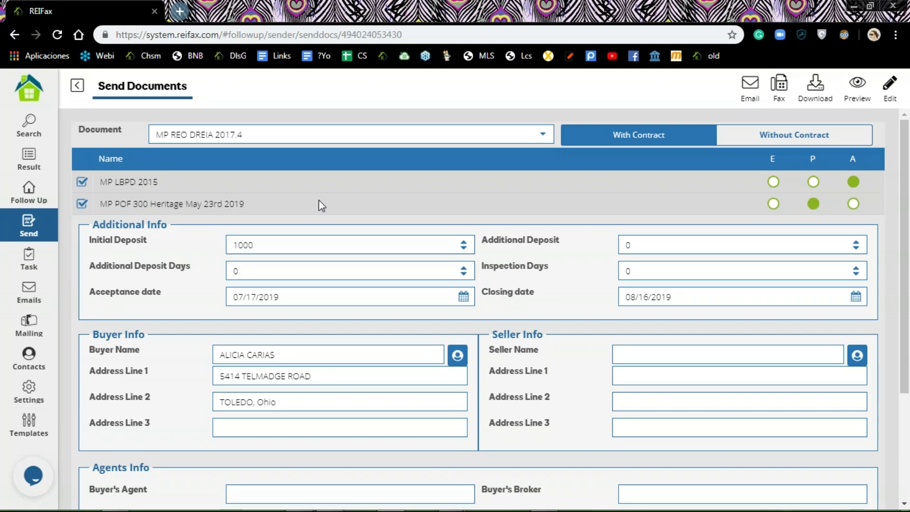
scroll(580, 197, down, 3)
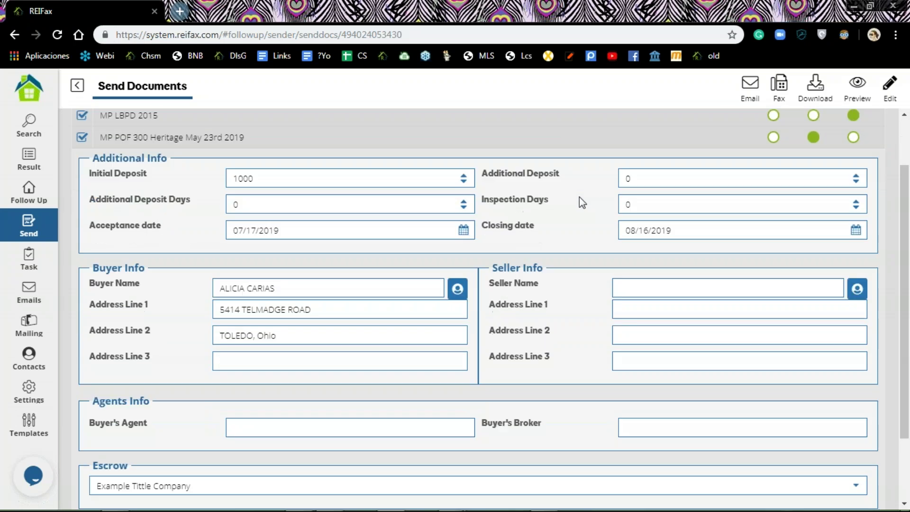
scroll(537, 275, up, 3)
scroll(536, 272, up, 1)
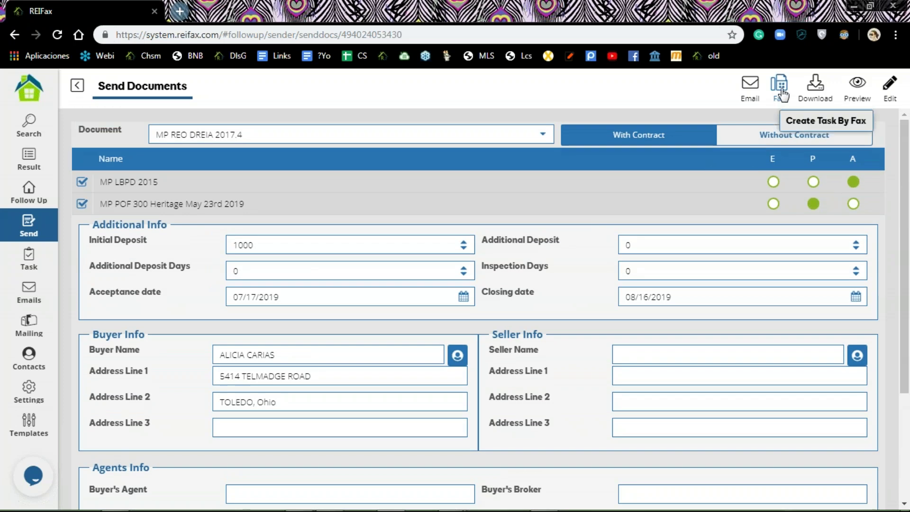
Step: Load the First offer webinar test template into the email and create the tasks
click(751, 88)
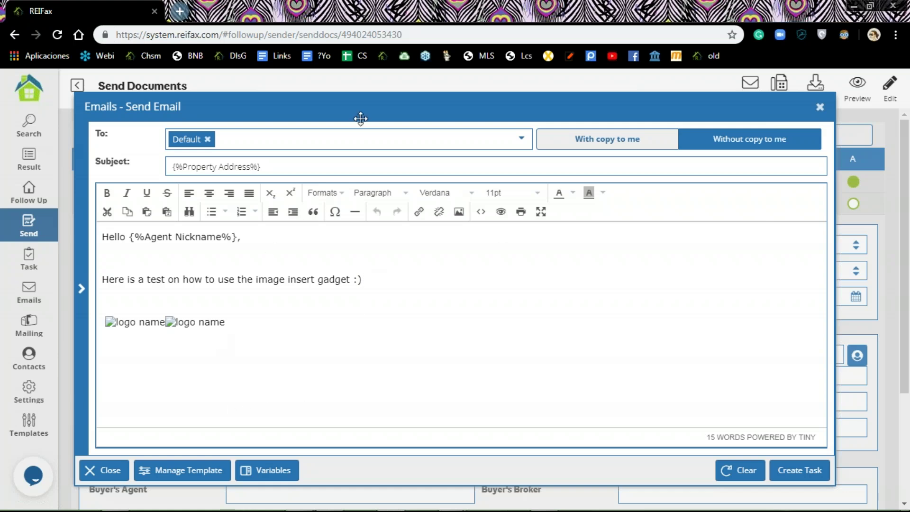
click(182, 476)
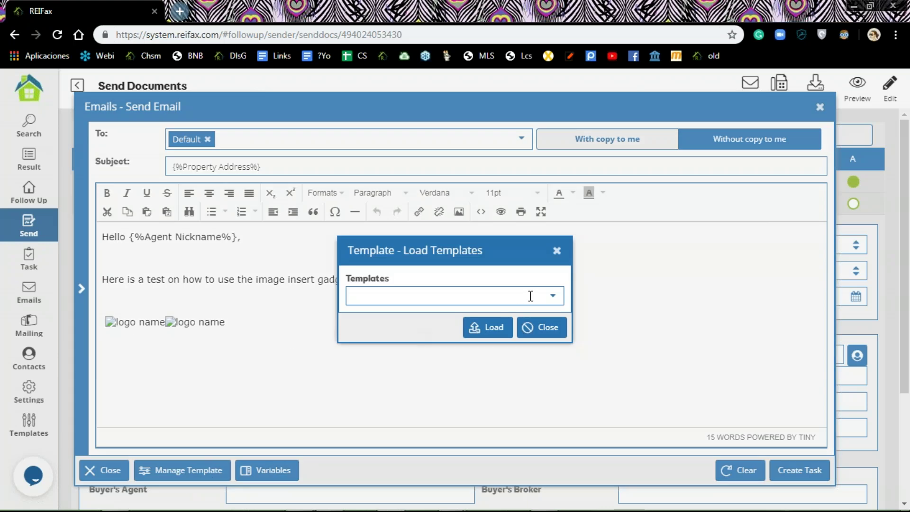
click(558, 303)
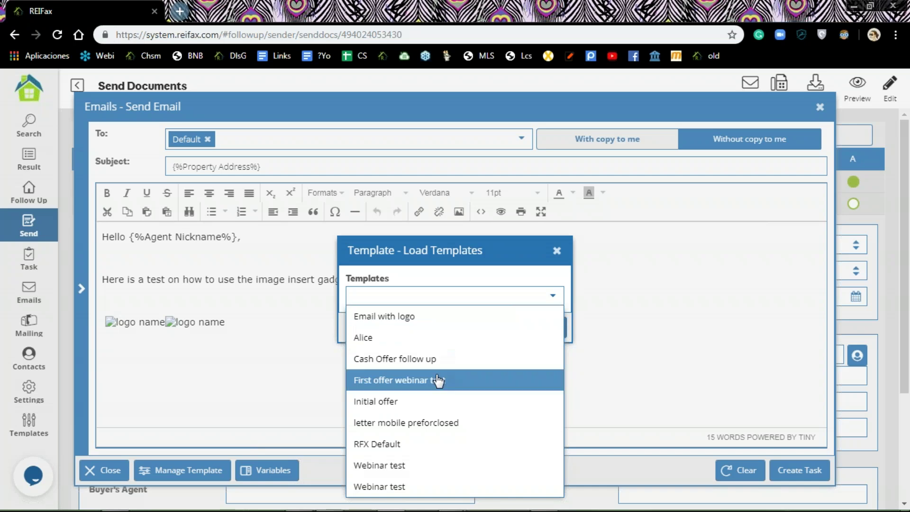
click(438, 380)
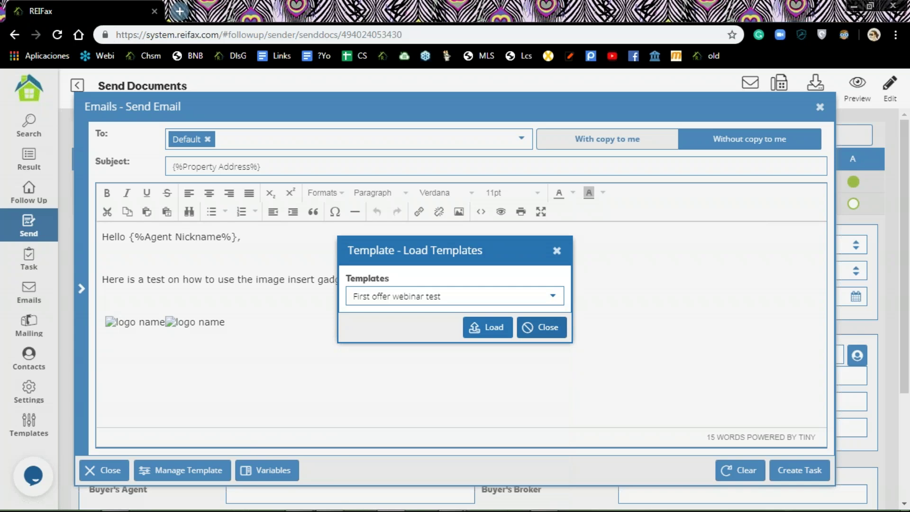
click(487, 328)
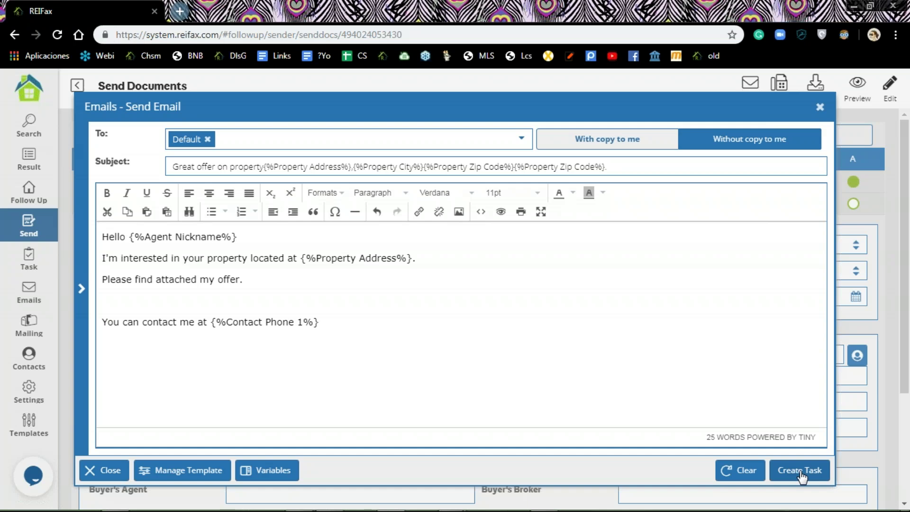
click(800, 476)
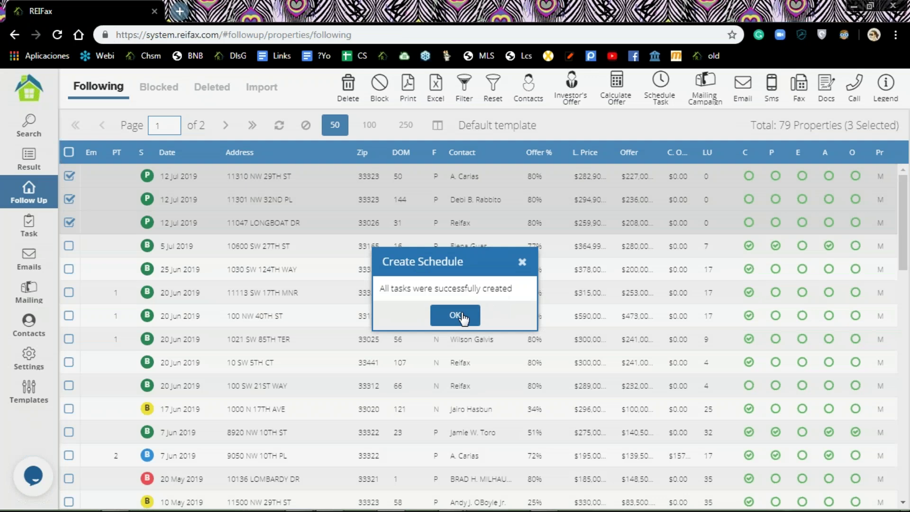
Step: Dismiss the success message, refresh the followed properties list, and open Pending Tasks
click(462, 319)
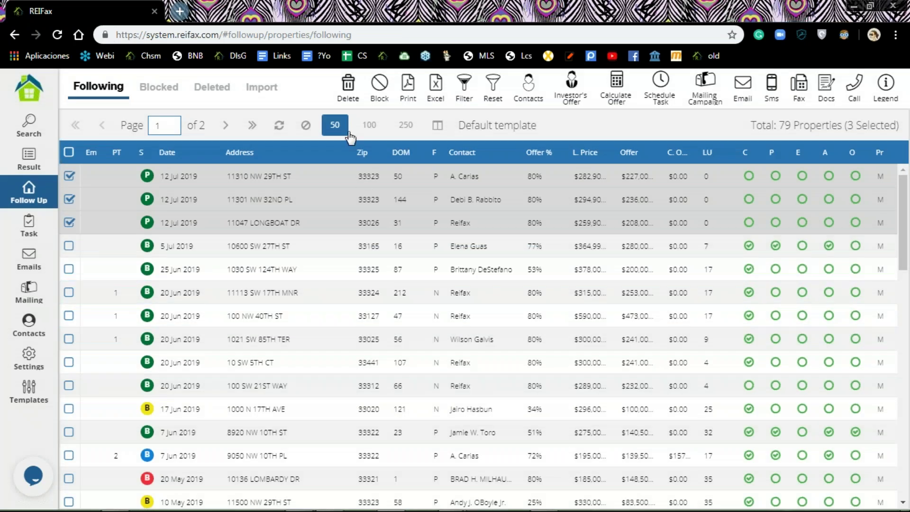
click(280, 128)
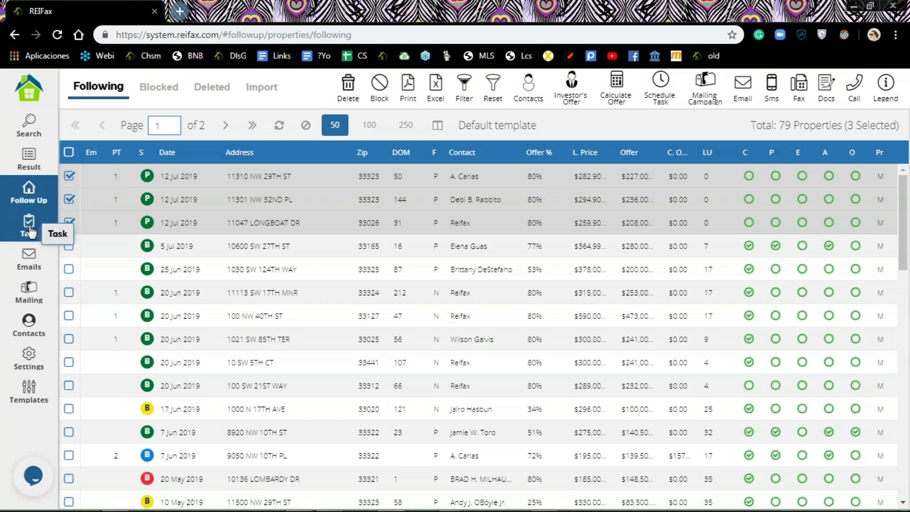
click(29, 229)
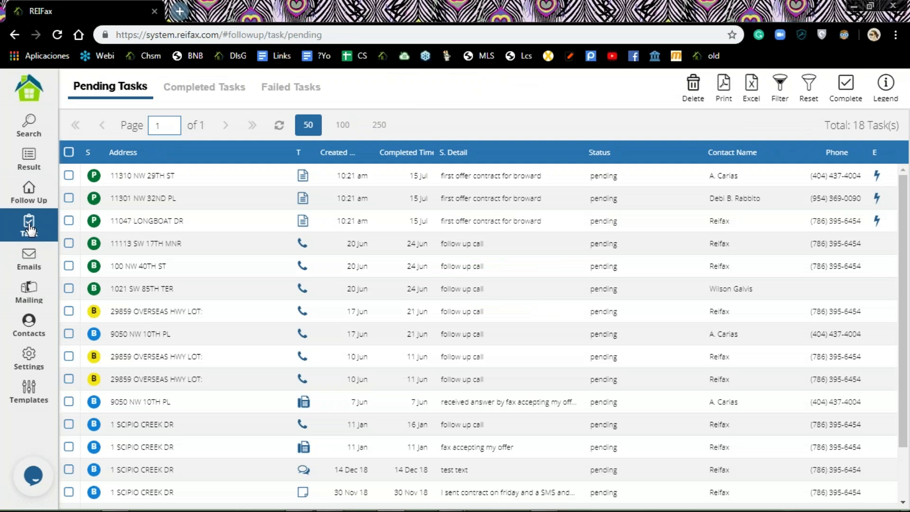
click(218, 198)
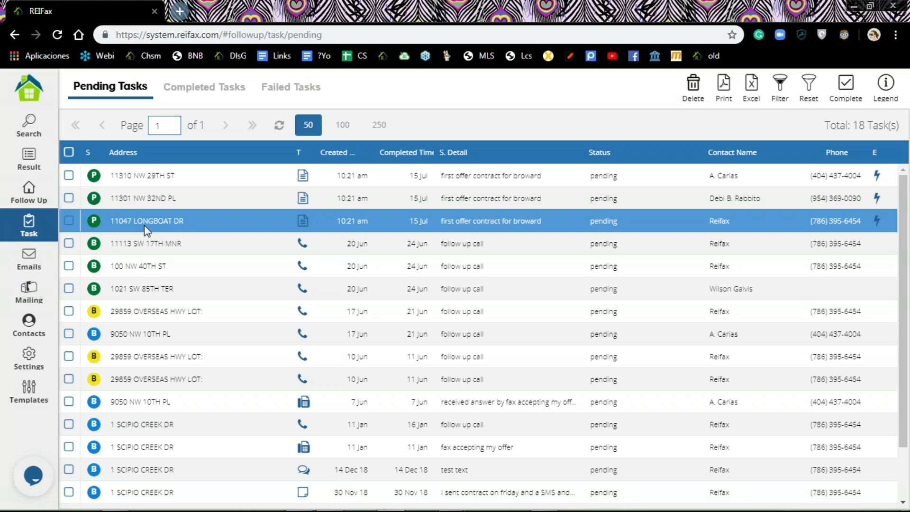
click(294, 91)
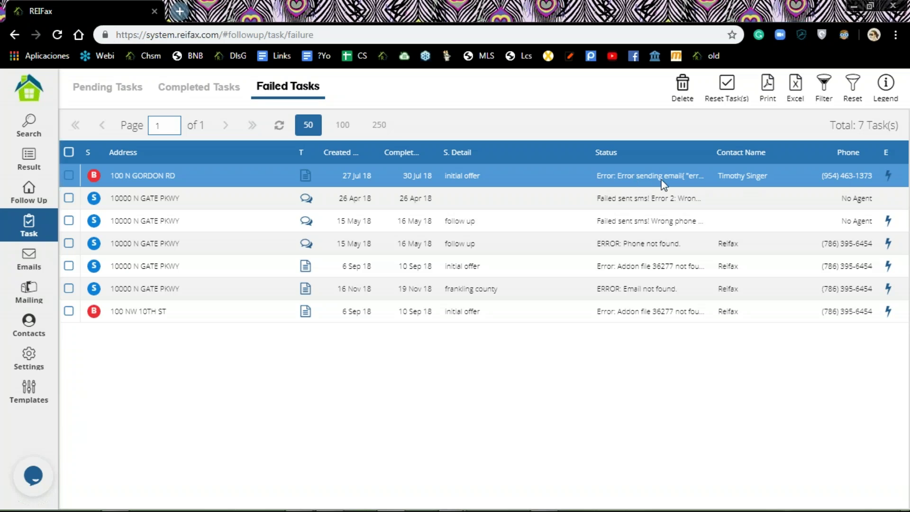
Step: Open and close the live-chat panel, then return to the Pending Tasks list
click(271, 433)
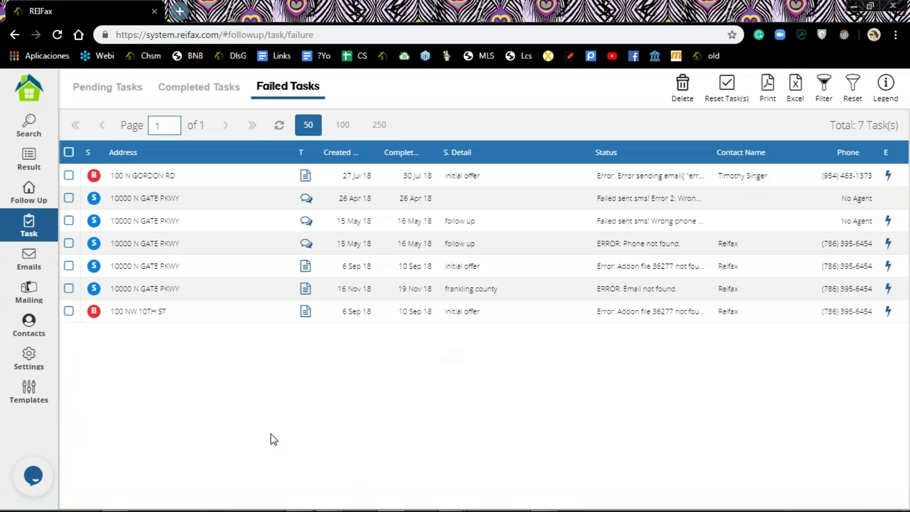
click(33, 479)
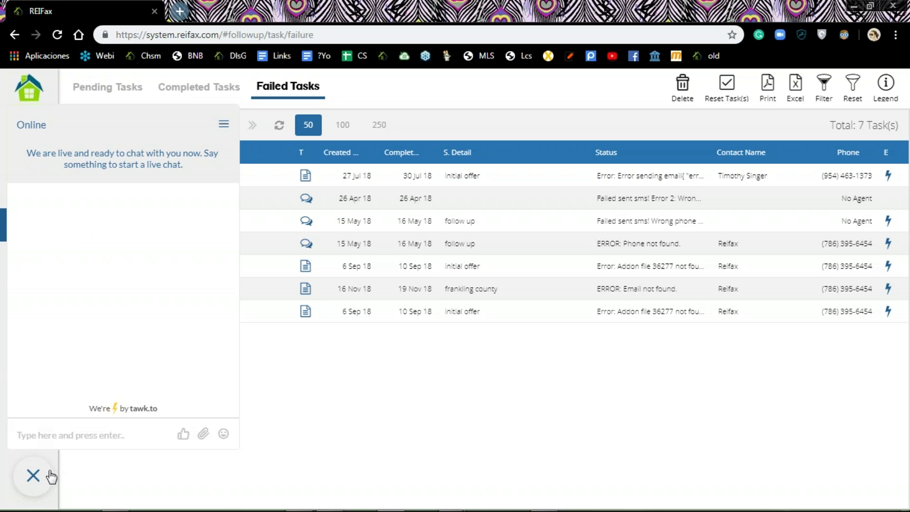
click(34, 477)
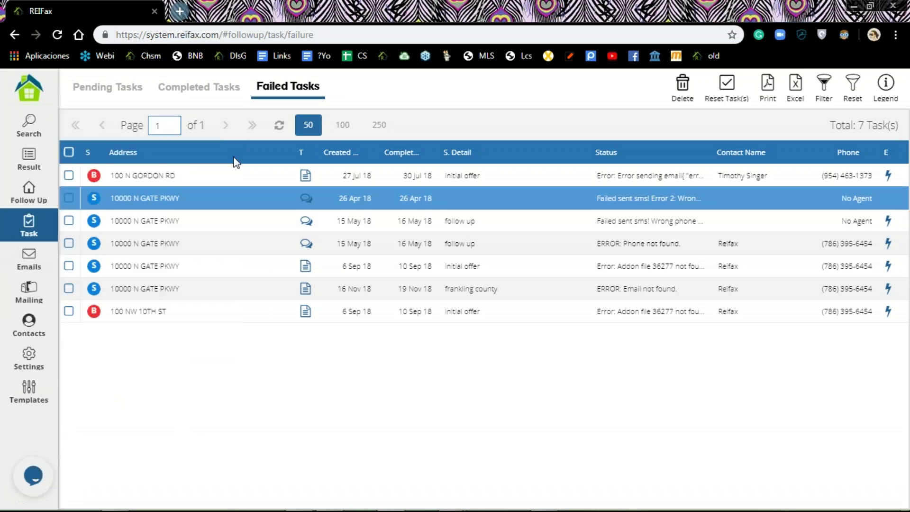
click(119, 89)
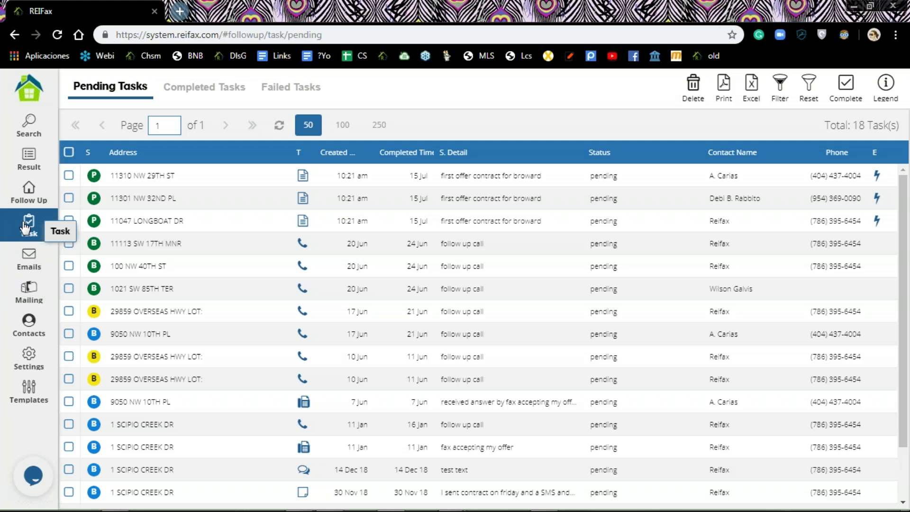
Step: Return to Follow Up and start a scheduled task for the three checked properties
click(38, 194)
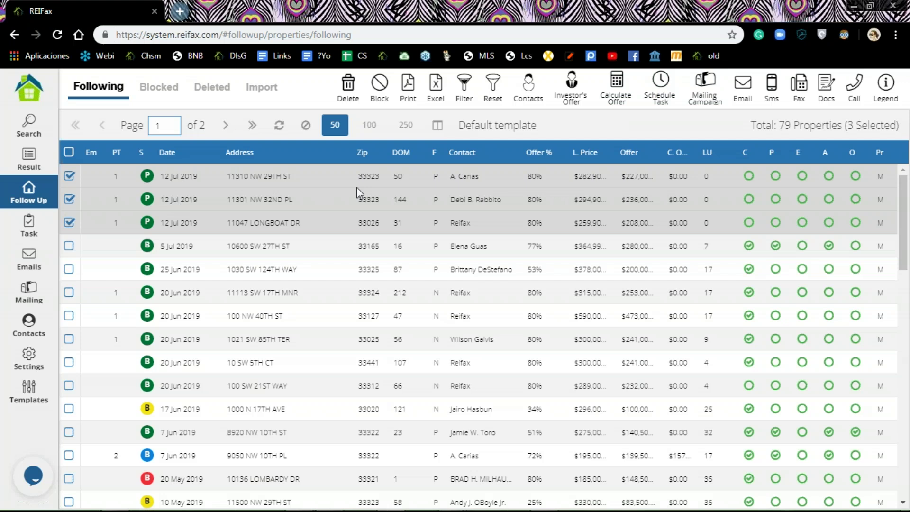
click(659, 88)
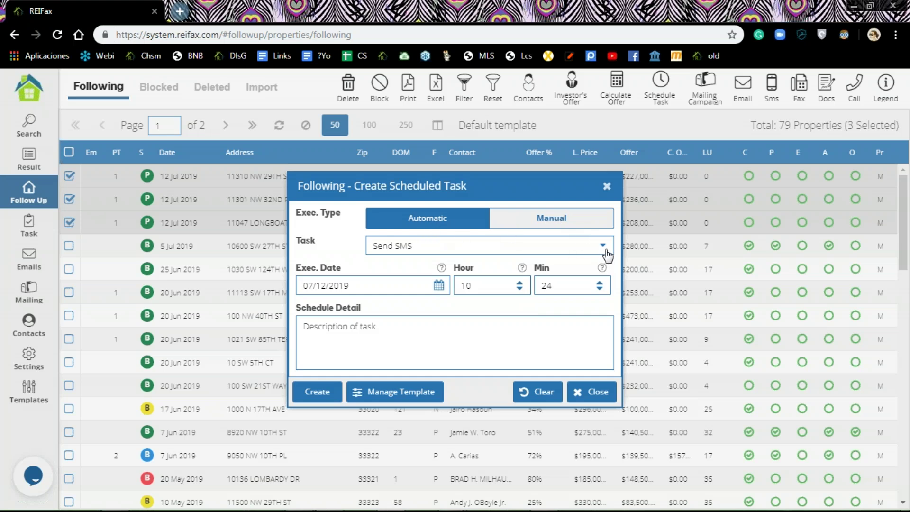
Step: Enter the task description 'follow up text' and set the execution date to 07/15/2019
click(361, 335)
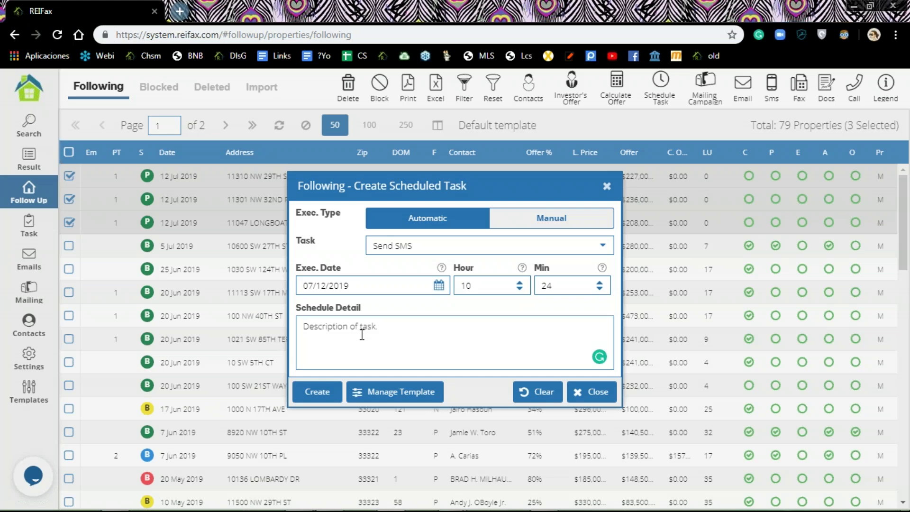
text(follow up text)
click(439, 285)
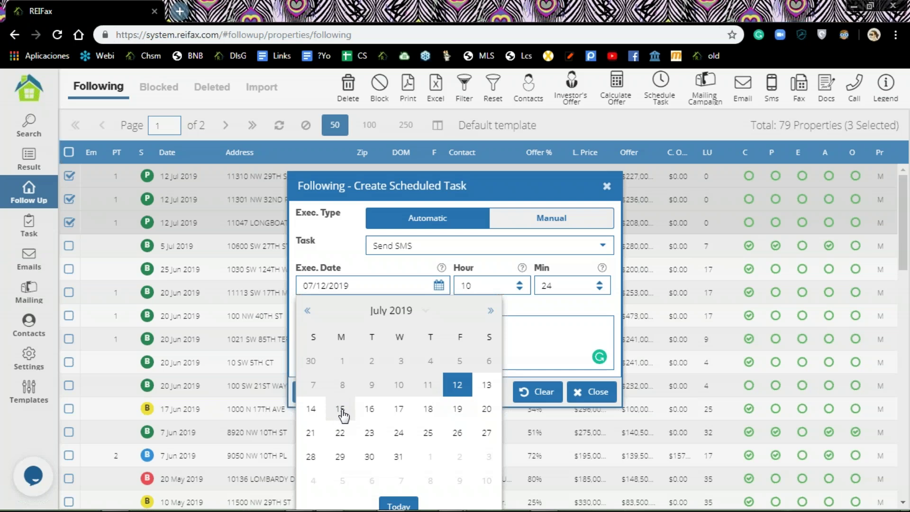
click(341, 410)
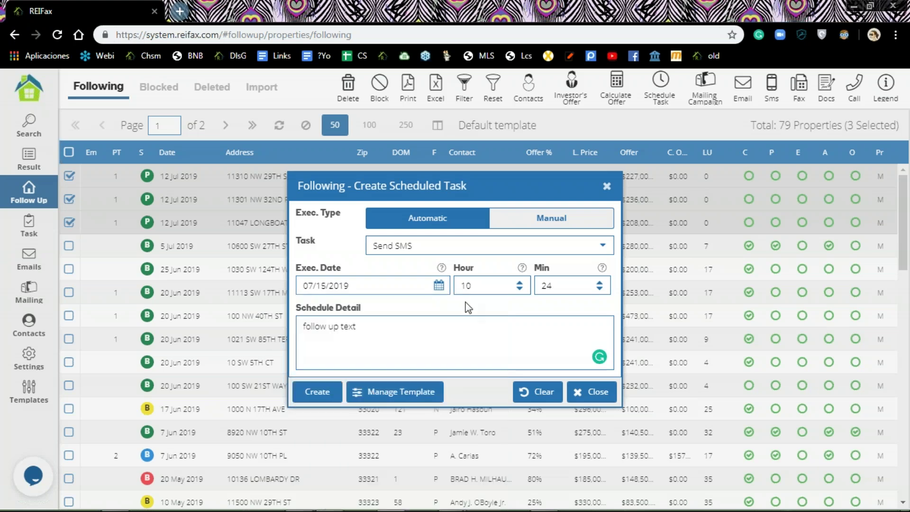
Step: Set the execution time to 14:00, hour 14 and minutes 0
click(520, 282)
click(520, 283)
click(520, 282)
click(520, 282)
click(520, 282)
click(521, 283)
click(520, 288)
click(520, 288)
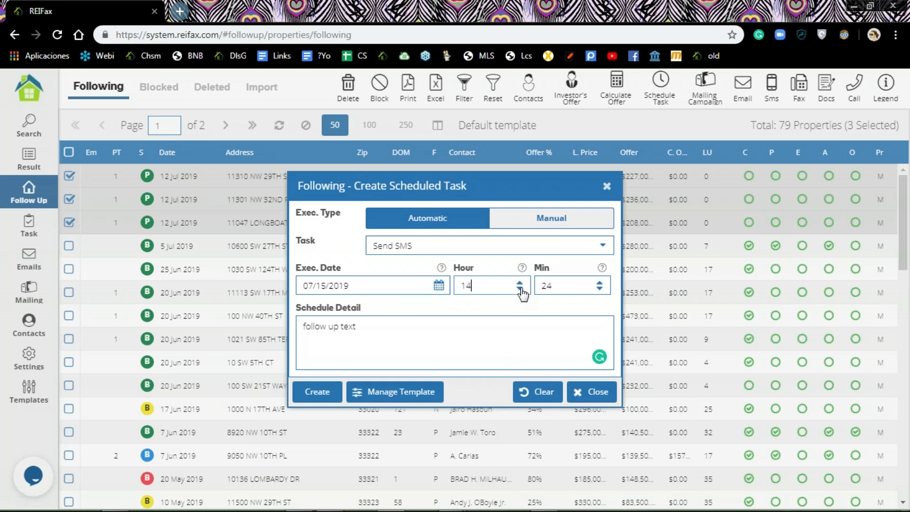
click(599, 289)
click(600, 289)
click(599, 289)
click(599, 288)
click(599, 289)
click(599, 288)
click(599, 289)
click(600, 289)
click(600, 289)
click(599, 288)
click(599, 289)
click(599, 288)
click(599, 289)
click(599, 289)
click(599, 288)
click(600, 289)
Step: Create the task and highlight the Agent Nickname and Property Address placeholders in the SMS
click(332, 394)
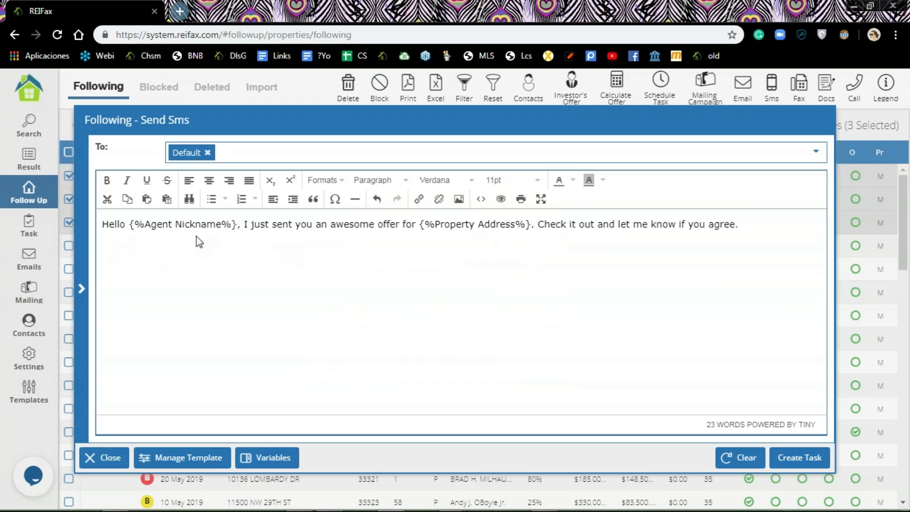
drag(129, 223, 236, 223)
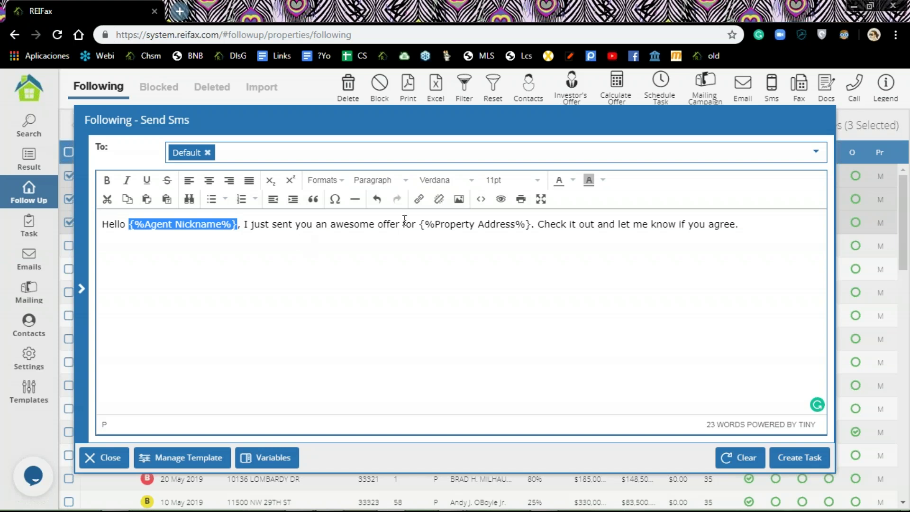
drag(423, 226, 530, 238)
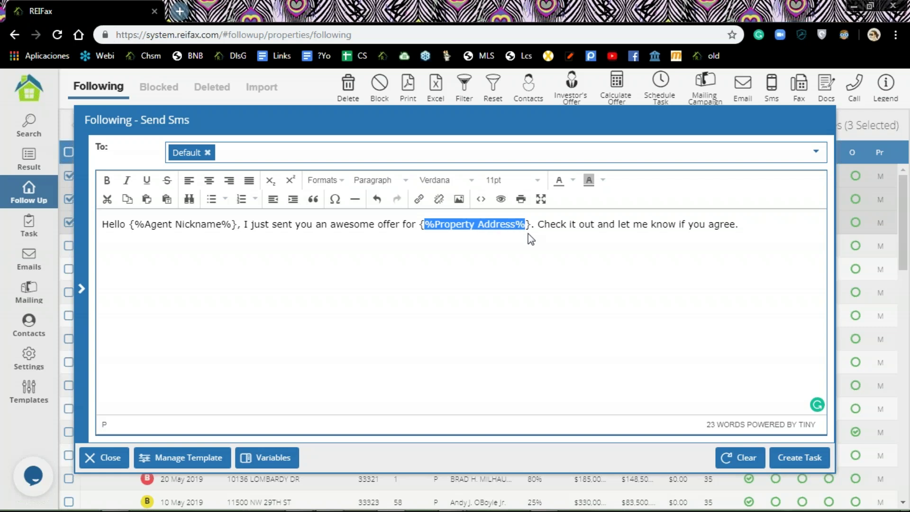
Step: Review the list of available message variables, then hide it again
click(83, 291)
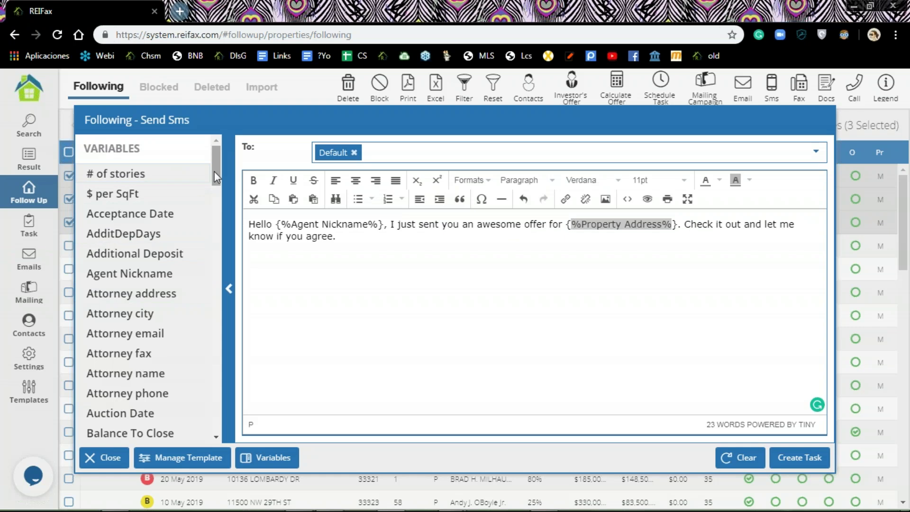
drag(216, 171, 205, 429)
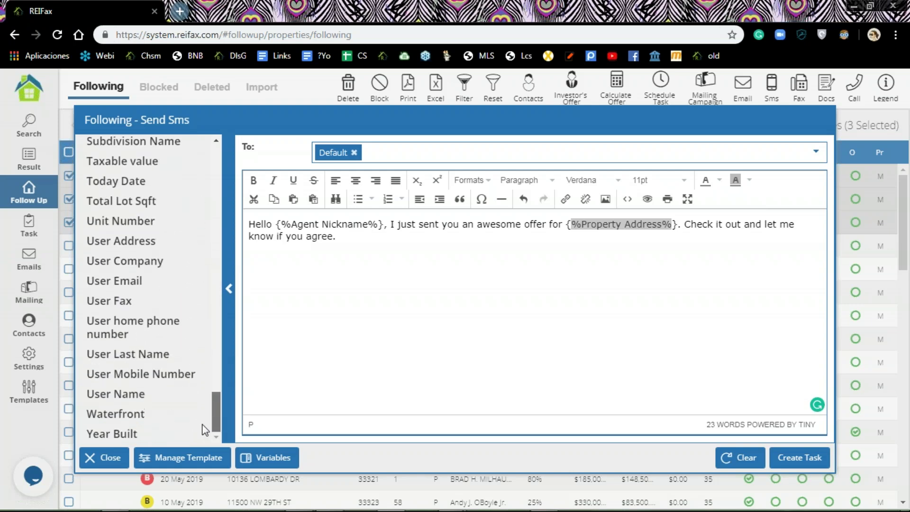
click(321, 322)
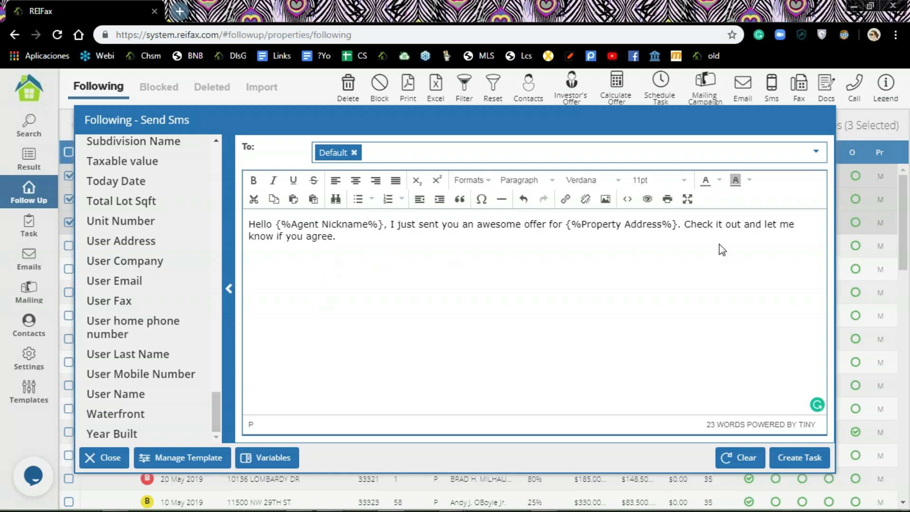
click(340, 235)
click(225, 289)
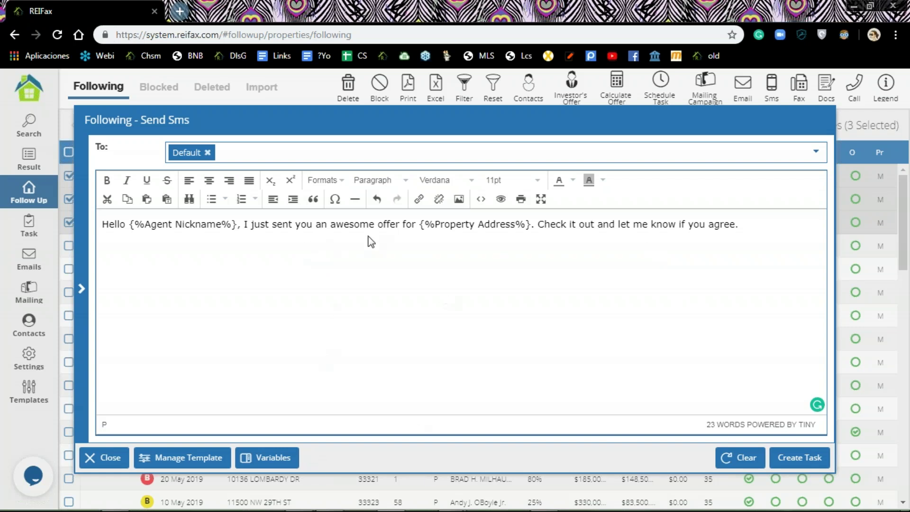
Step: Create the SMS tasks for the three properties and acknowledge the confirmation
click(806, 458)
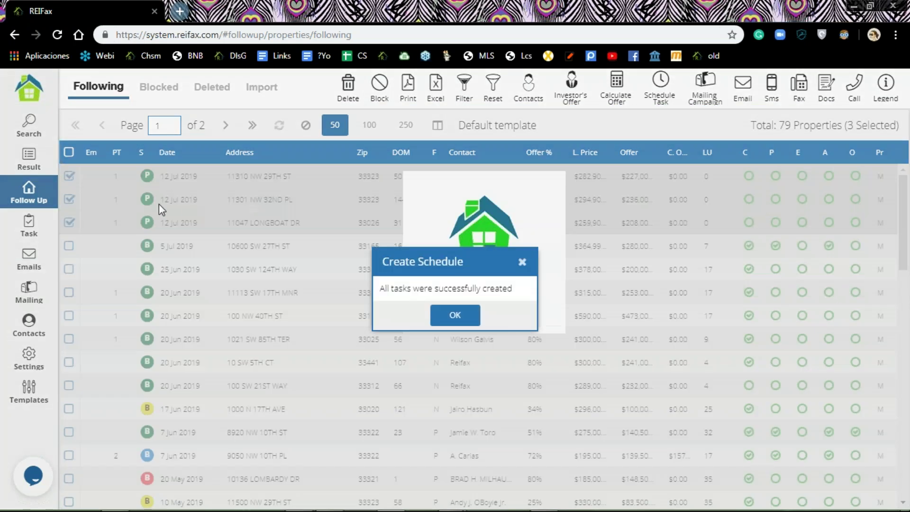
click(459, 311)
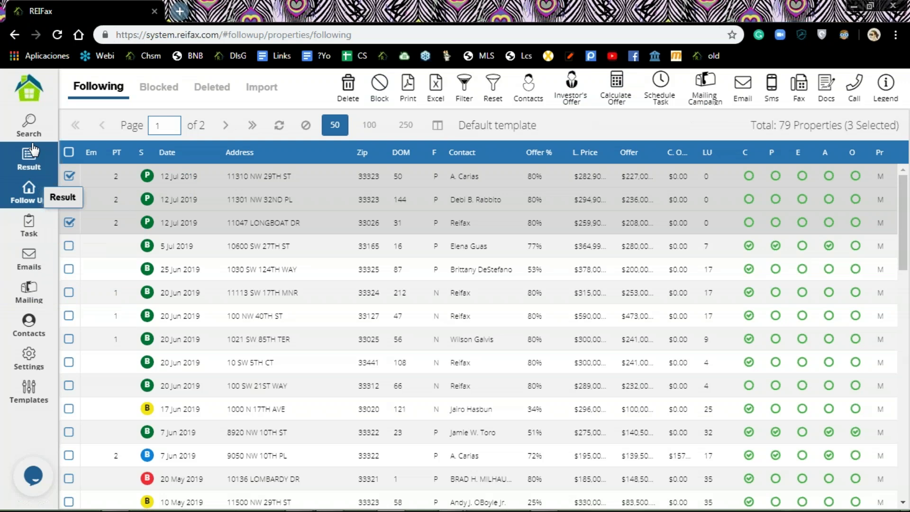
Step: Filter Pending Tasks by completed date 07/15/2019 to show the six scheduled tasks
click(33, 230)
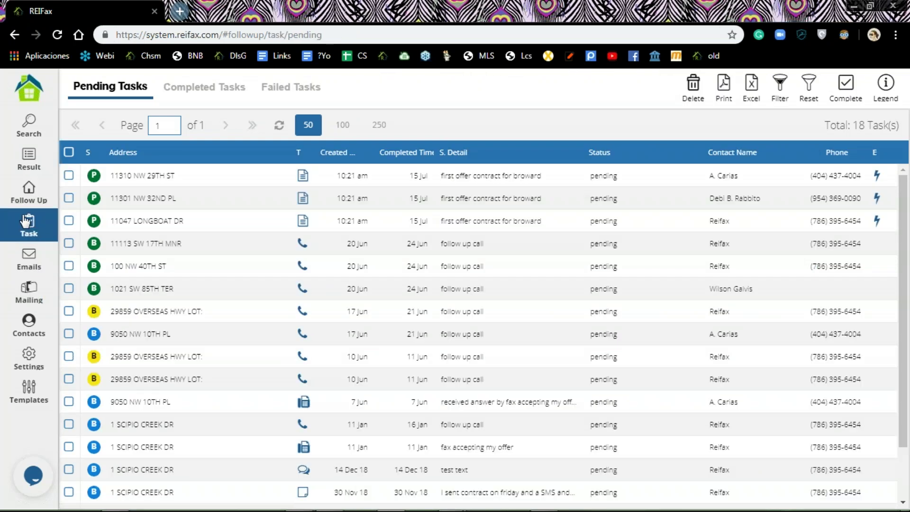
click(780, 90)
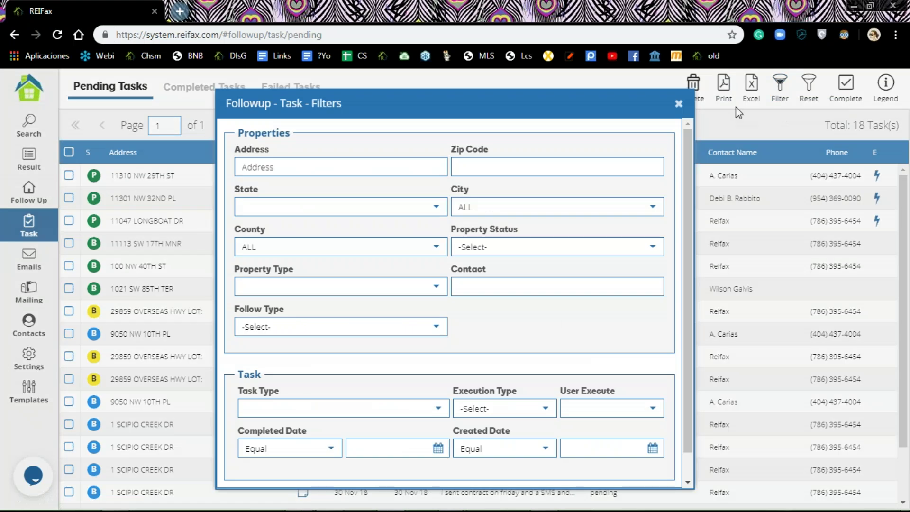
click(438, 449)
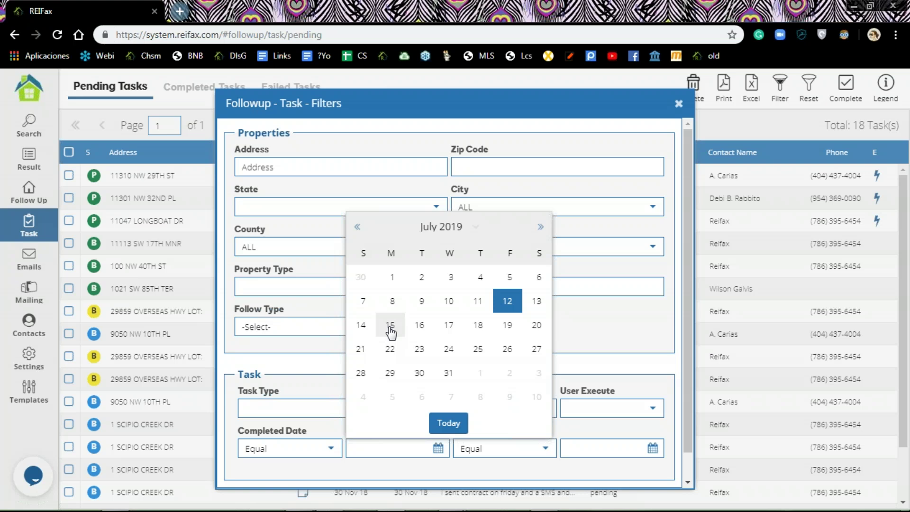
click(390, 327)
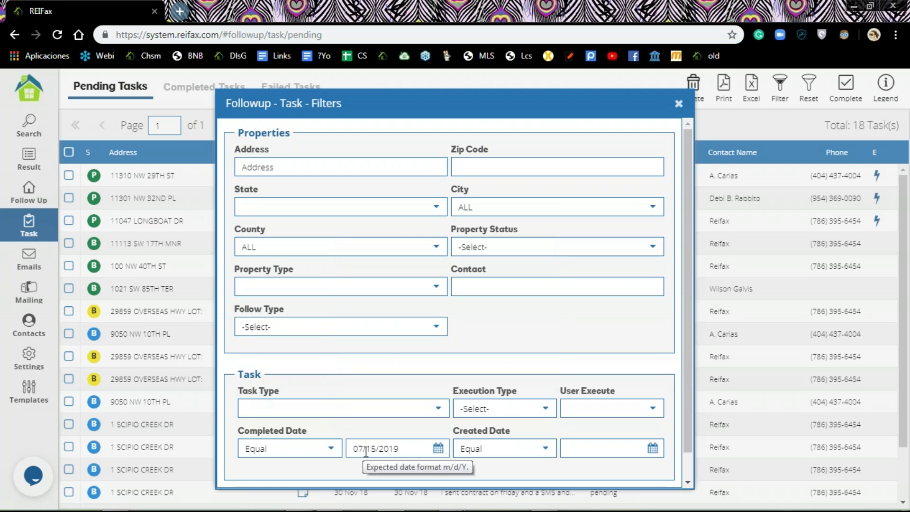
click(438, 449)
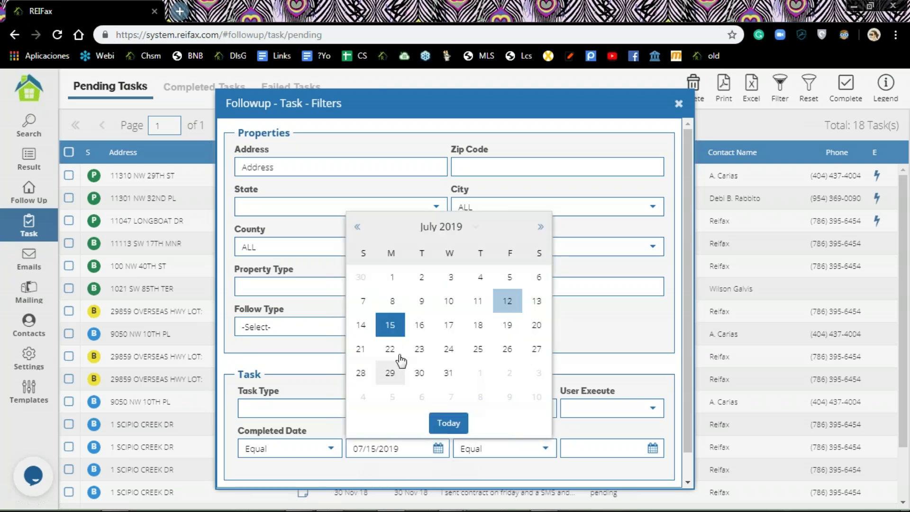
click(391, 326)
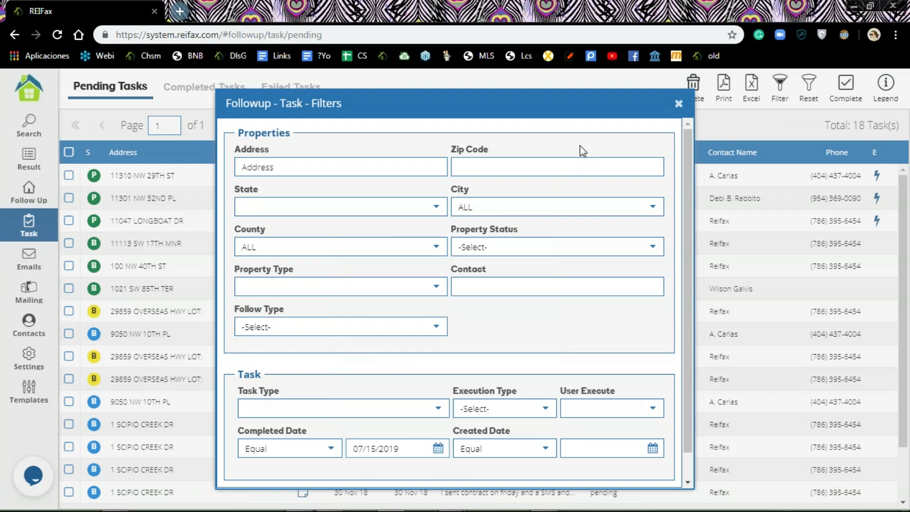
scroll(622, 435, down, 1)
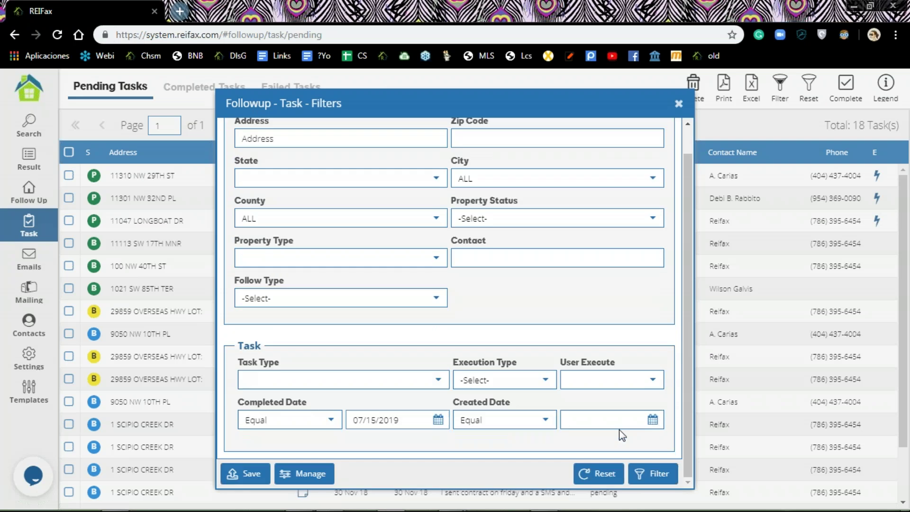
click(653, 473)
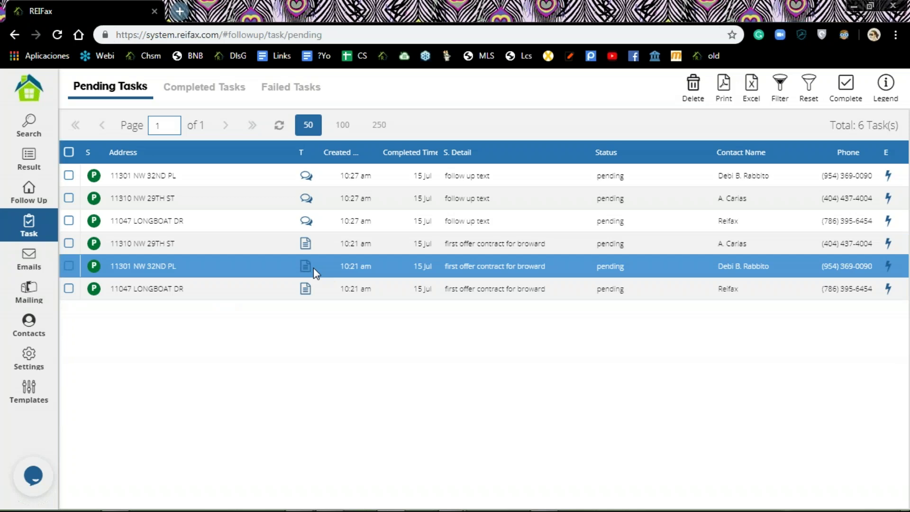
mouse_move(905, 502)
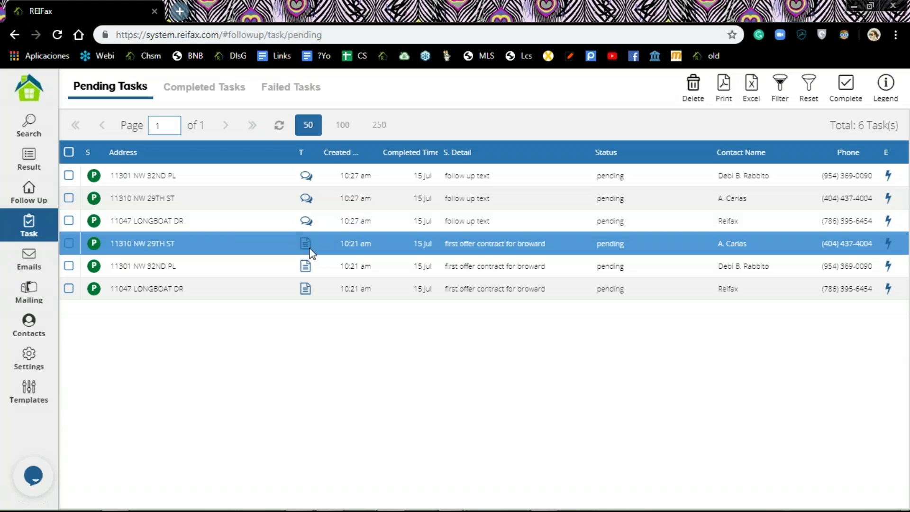
click(204, 88)
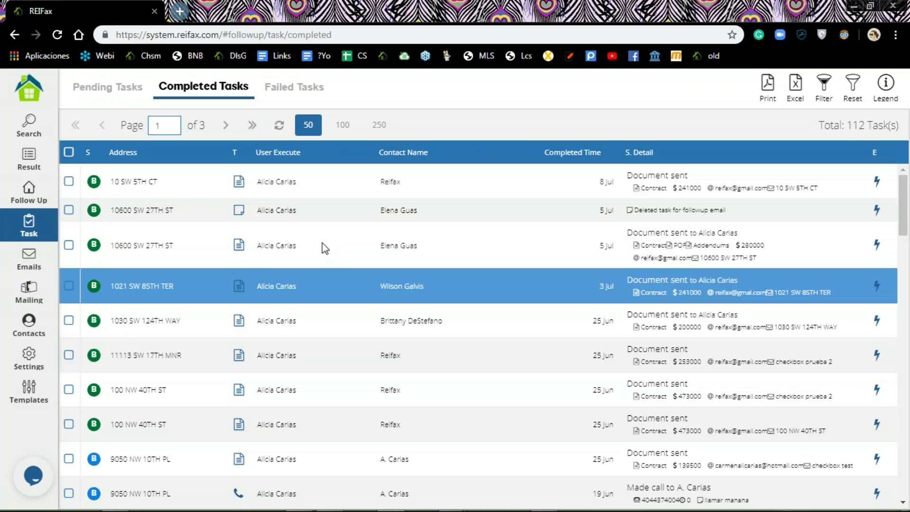
click(823, 89)
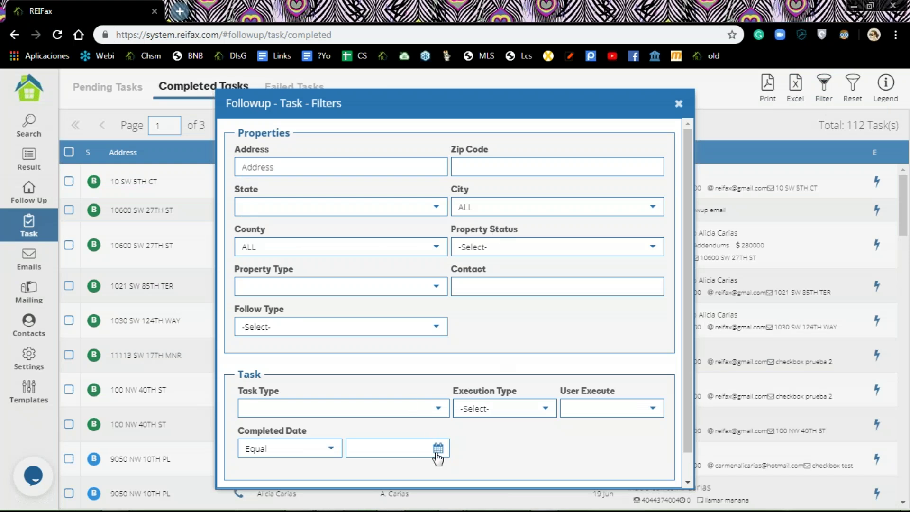
click(437, 448)
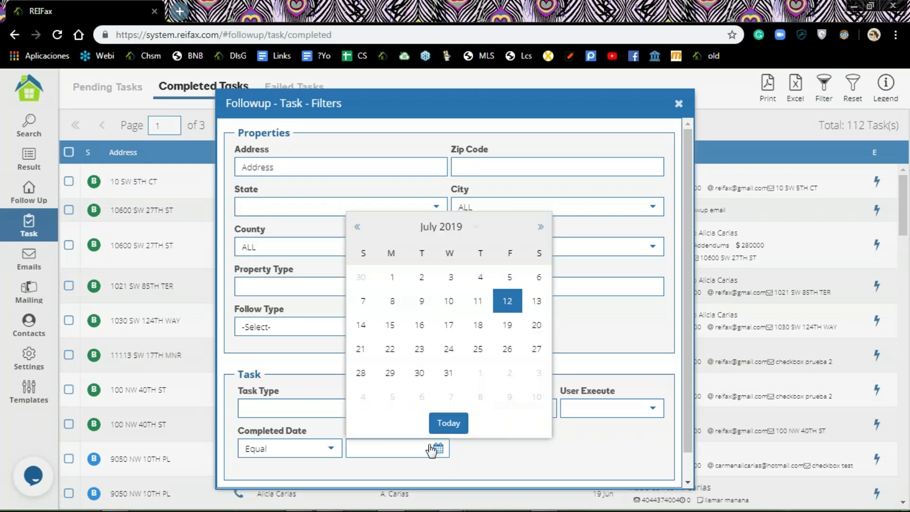
click(404, 325)
scroll(695, 304, down, 1)
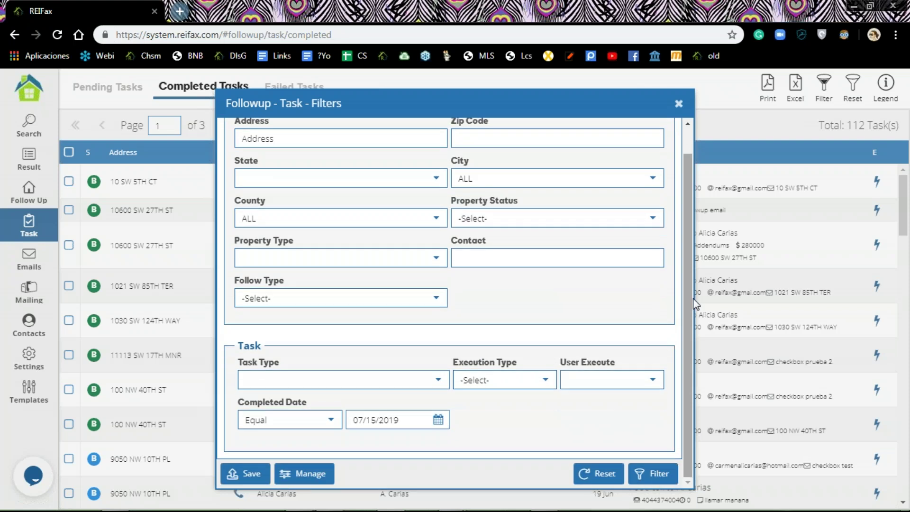
click(665, 477)
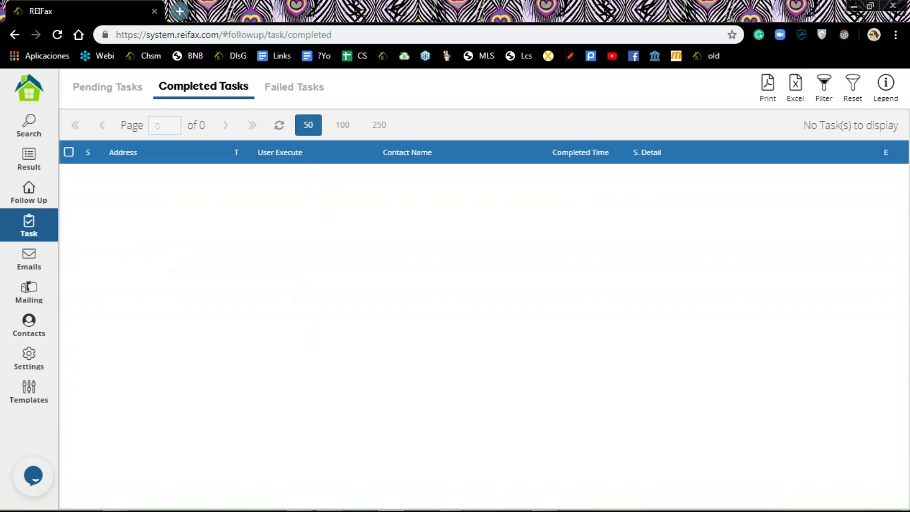
click(303, 89)
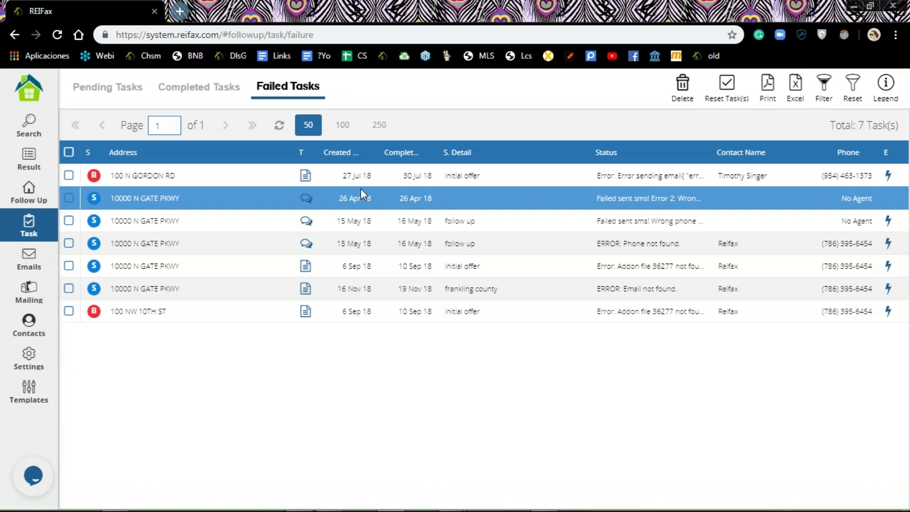
click(94, 89)
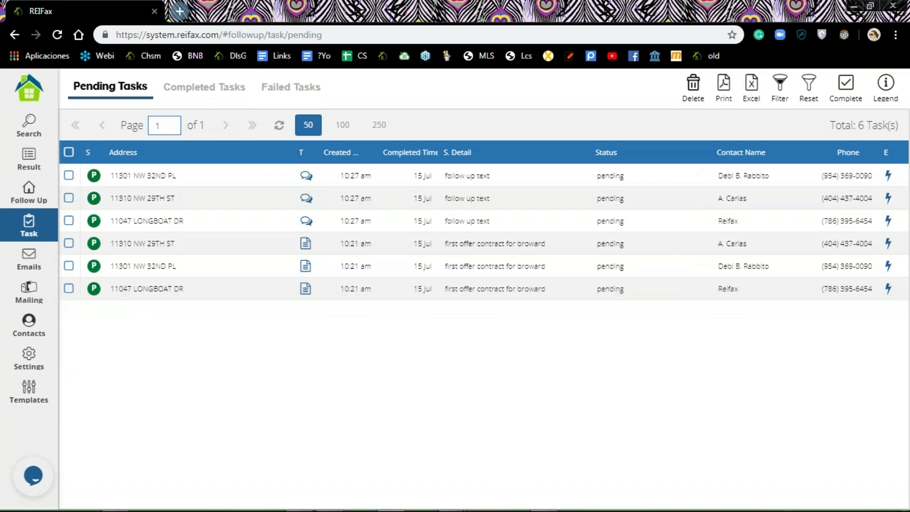
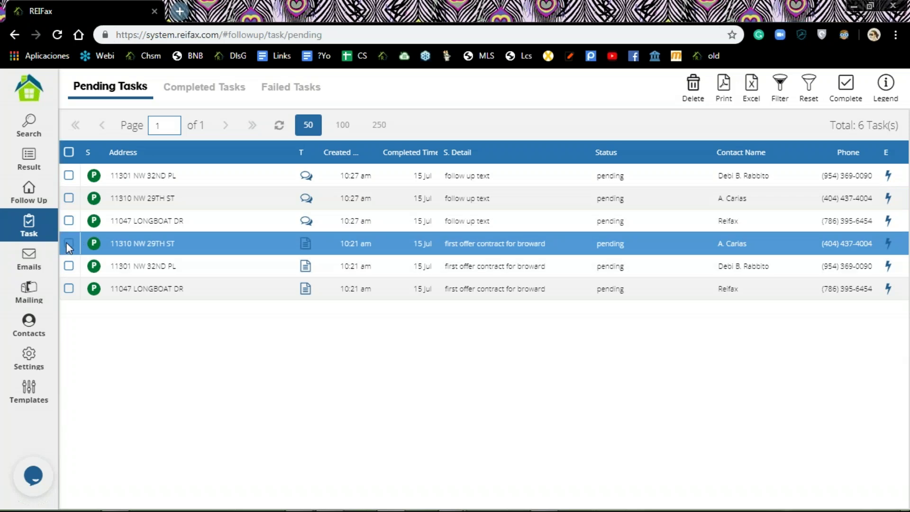
click(69, 243)
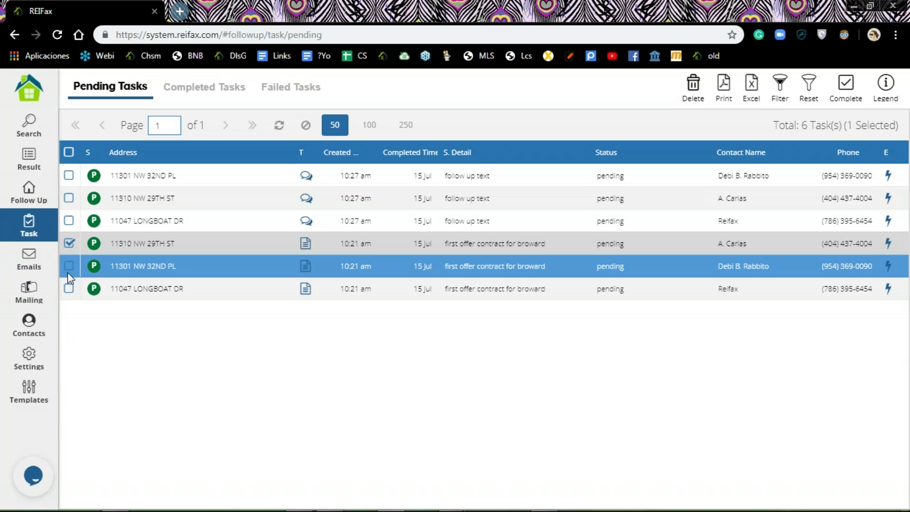
click(68, 265)
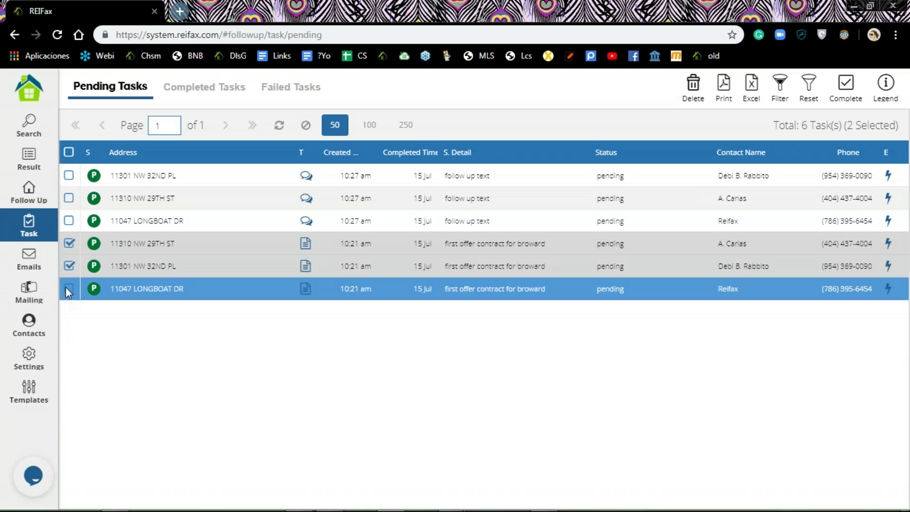
click(68, 288)
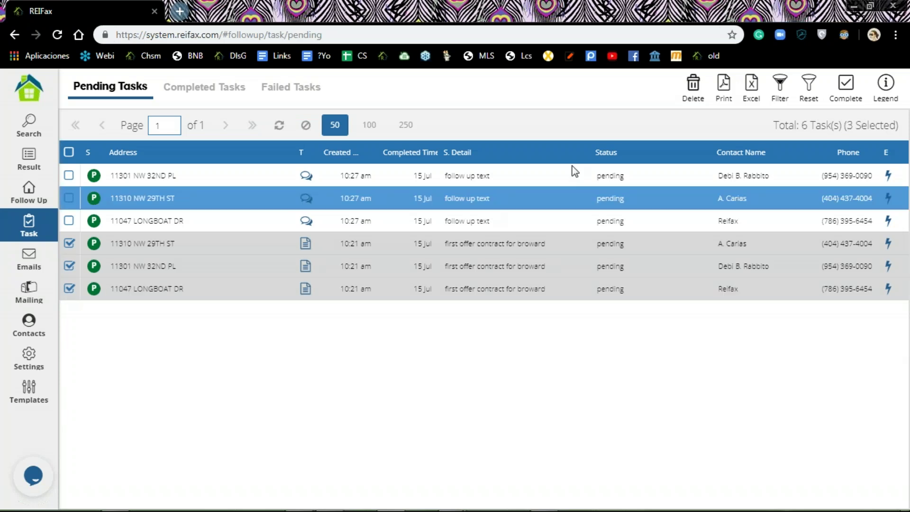
click(847, 86)
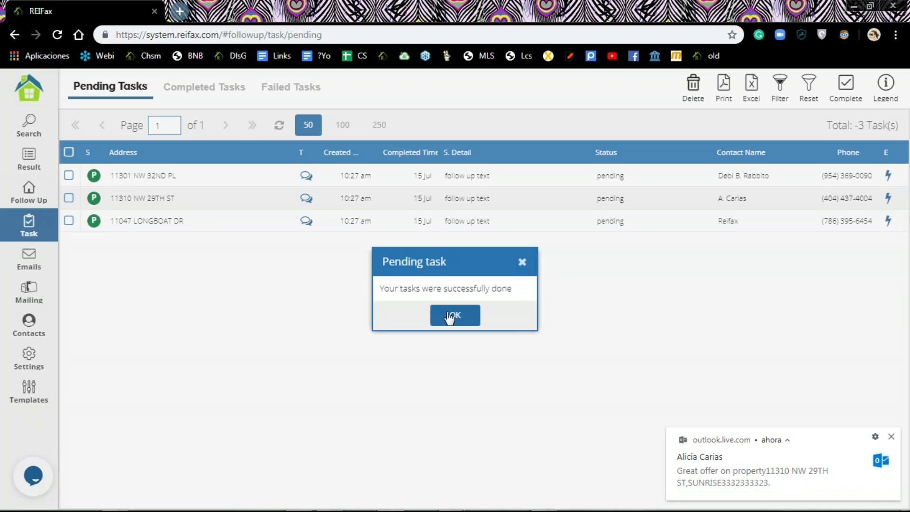
click(454, 320)
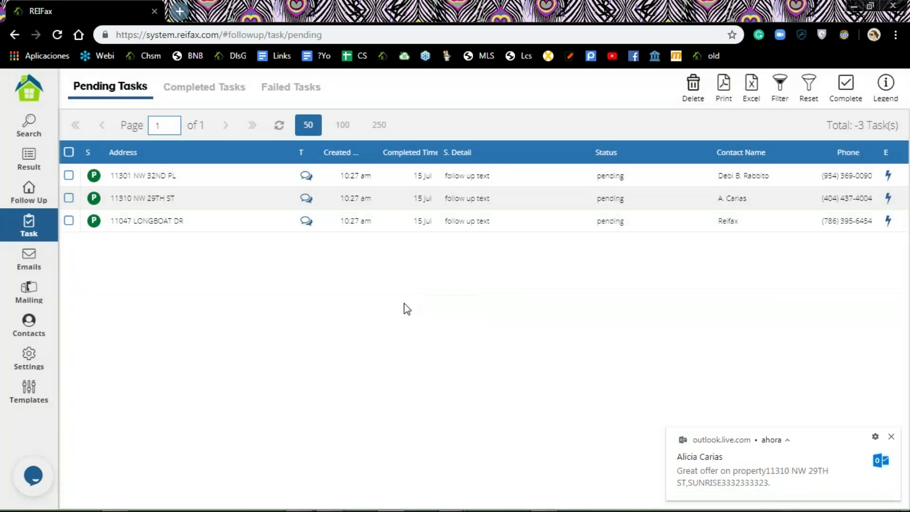
Step: Filter Completed Tasks by completed date 07/12/2019, then switch to the Failed Tasks list
click(216, 90)
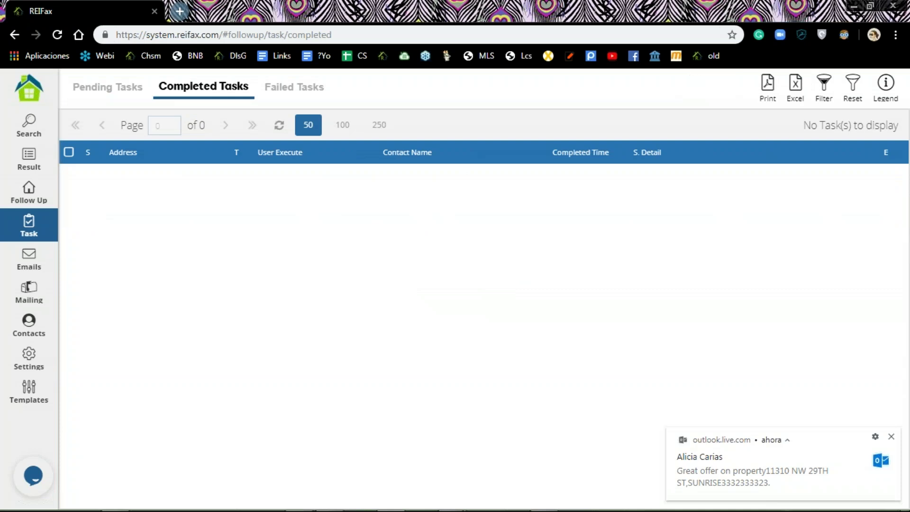
click(826, 90)
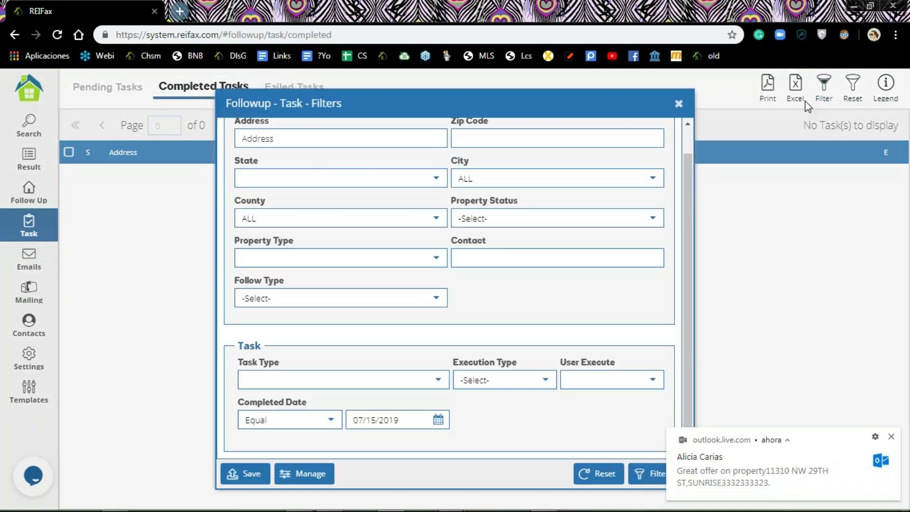
click(438, 420)
click(462, 397)
click(650, 474)
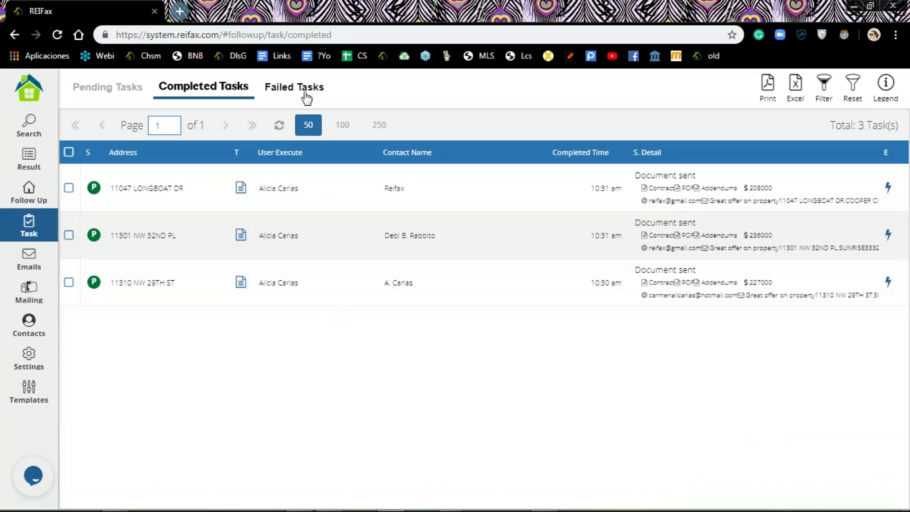
click(306, 91)
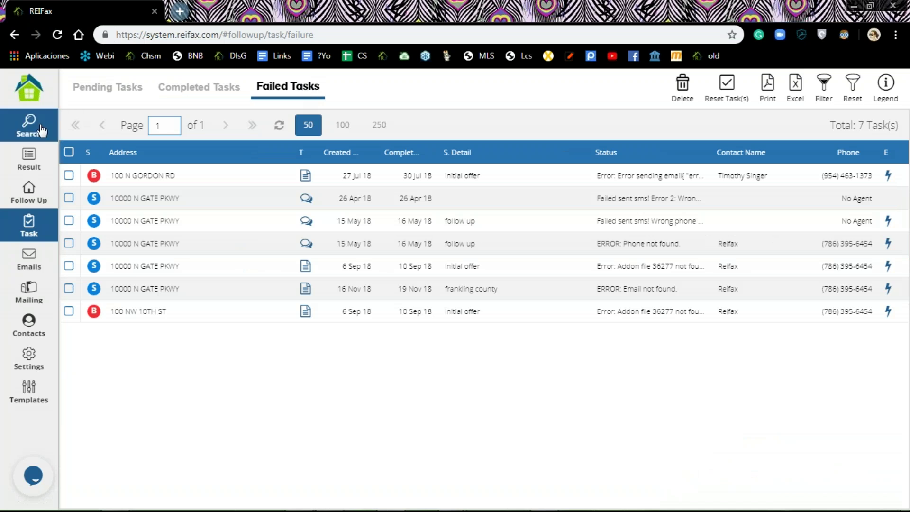
click(30, 203)
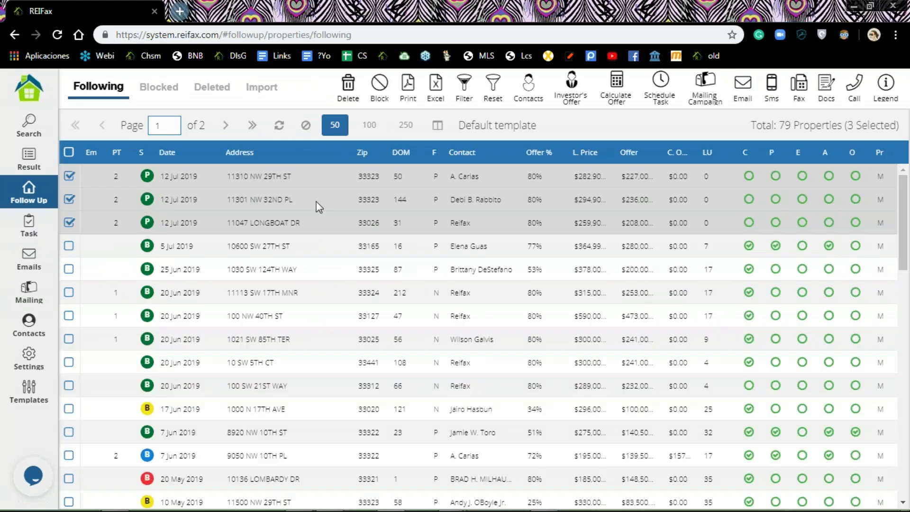
click(69, 200)
click(69, 223)
right_click(280, 180)
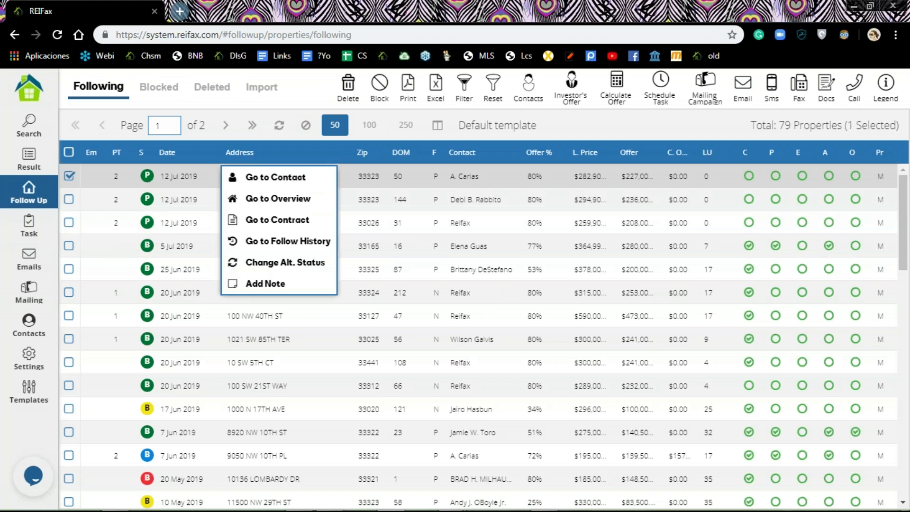
click(277, 179)
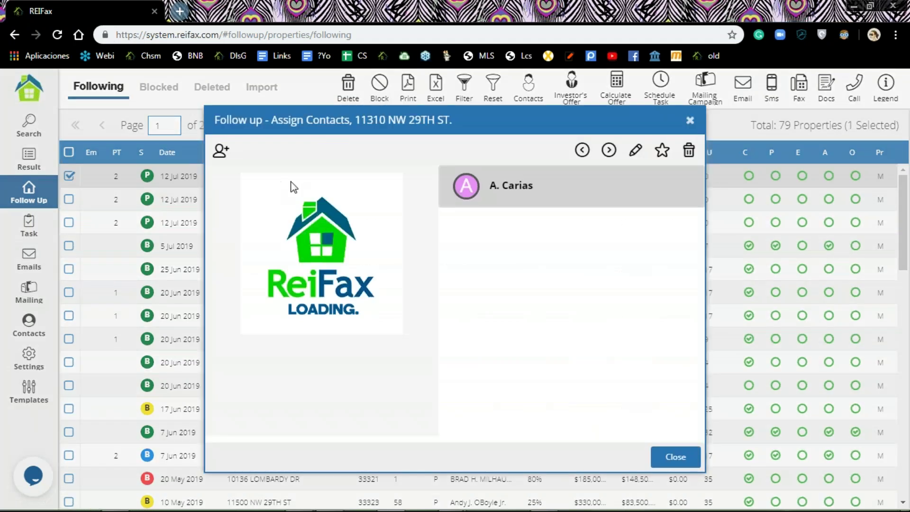
Step: Edit the agent contact to delete its email addresses, including the Home email, and save
click(636, 150)
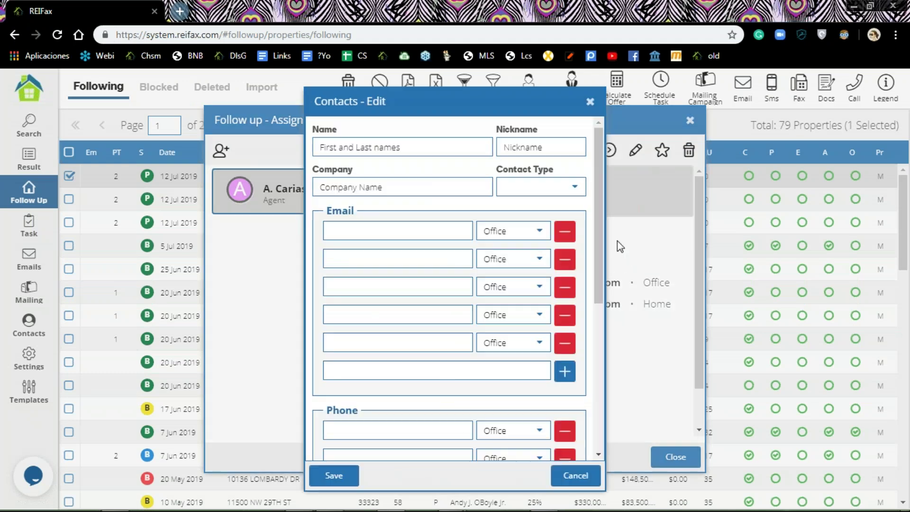
click(402, 232)
key(BackSpace)
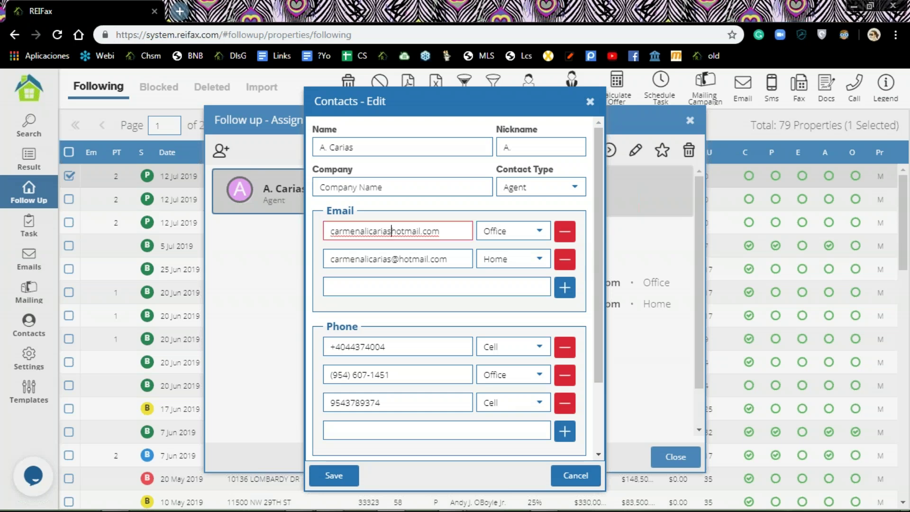
click(564, 258)
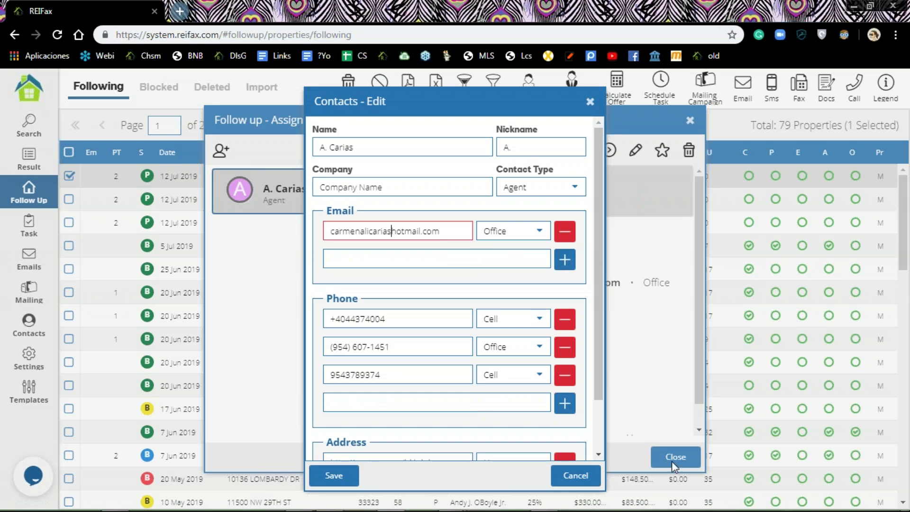
click(324, 476)
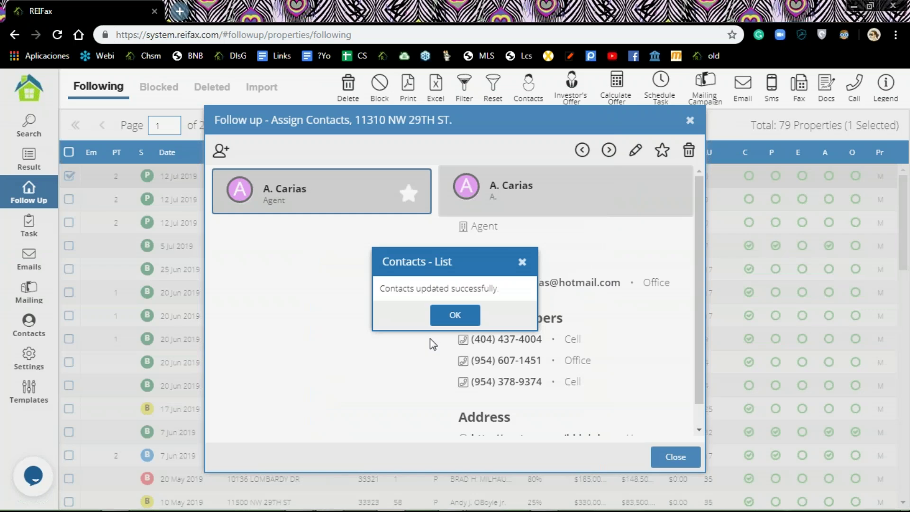
click(454, 315)
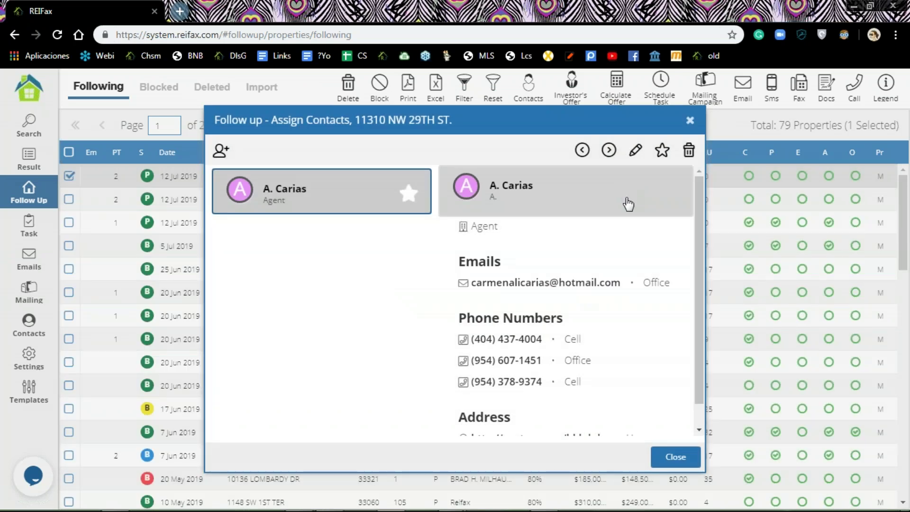
Step: Remove the agent contact's remaining email address and close the contacts view
click(637, 151)
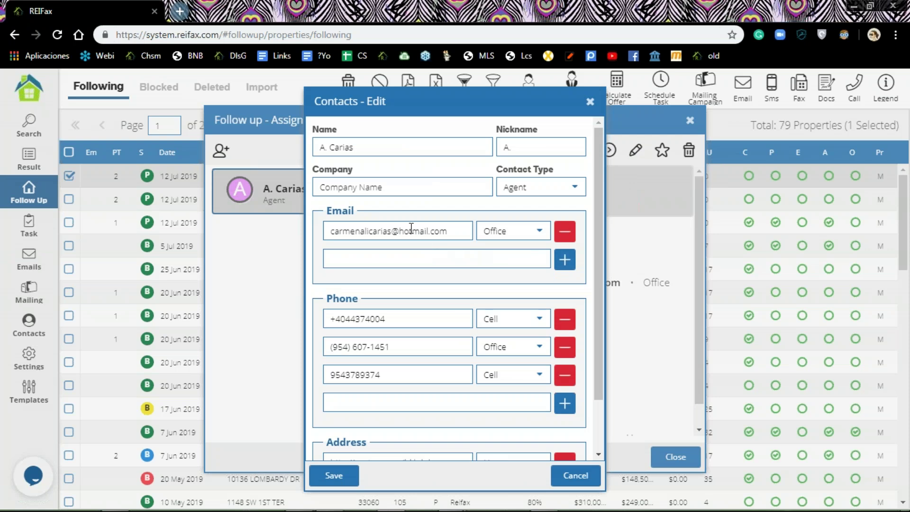
click(460, 231)
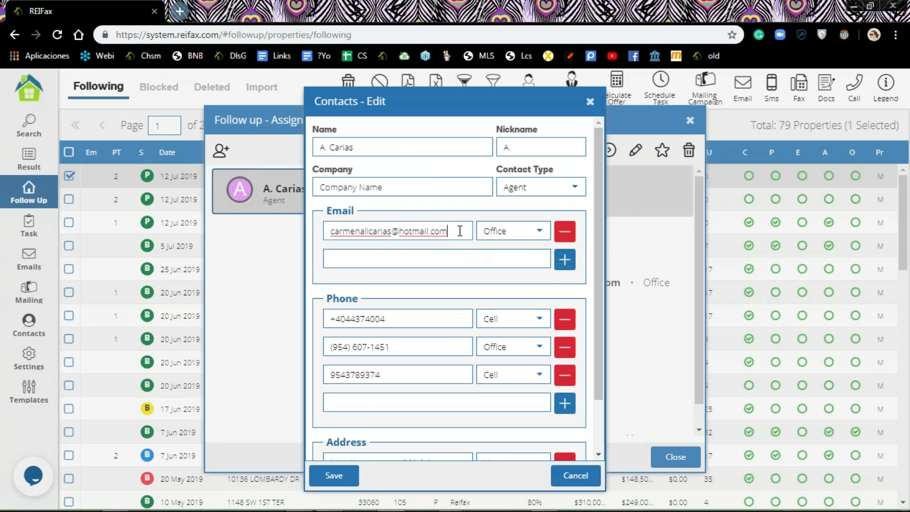
key(BackSpace)
key(BackSpace)
key(BackSpace)
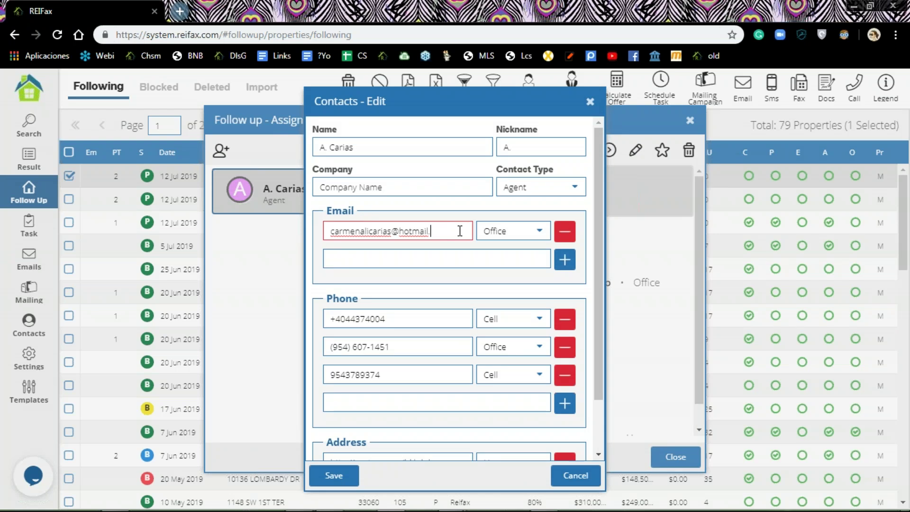
click(565, 232)
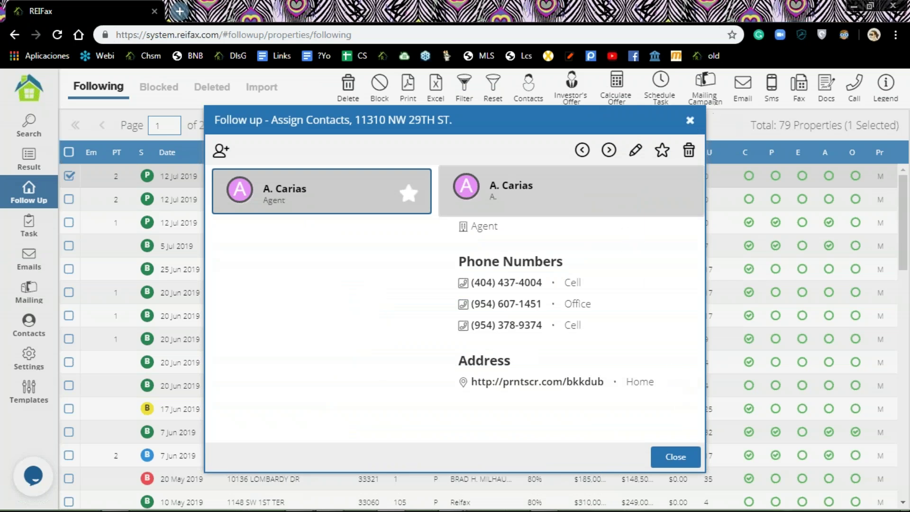
click(690, 122)
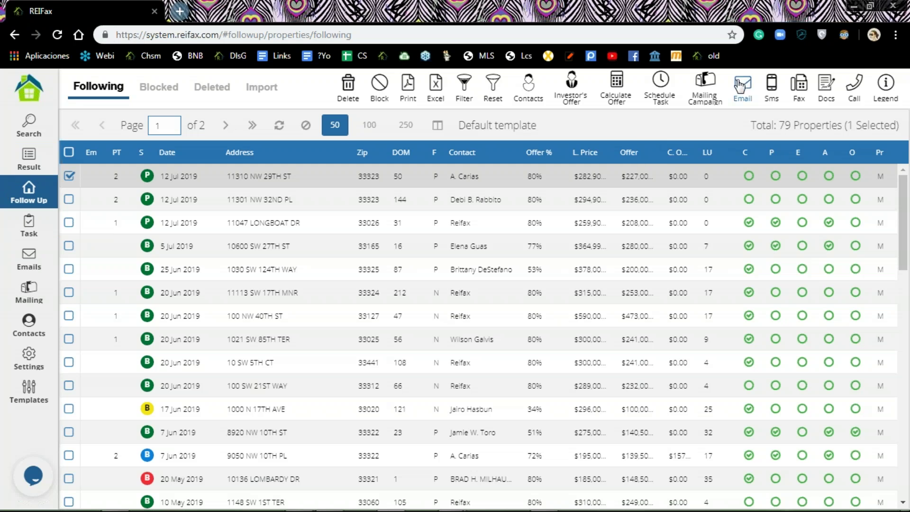
click(660, 85)
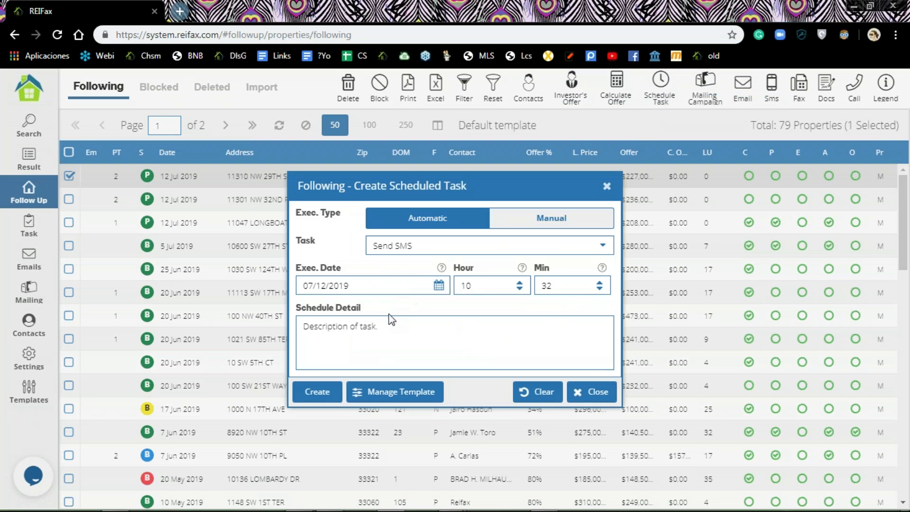
click(386, 329)
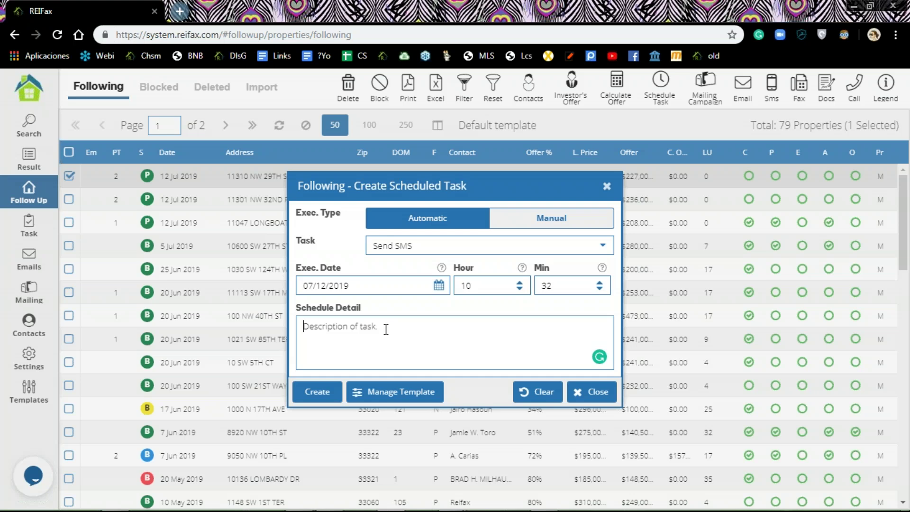
text(test doc)
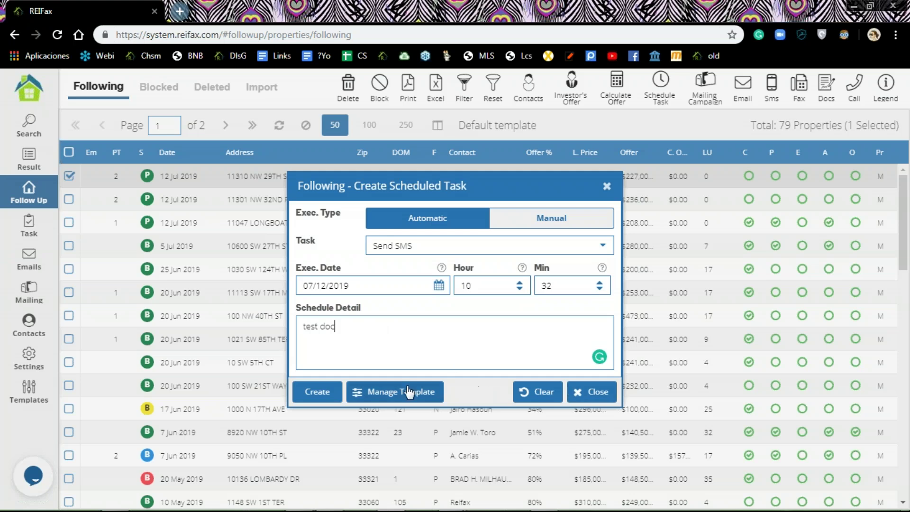
click(316, 397)
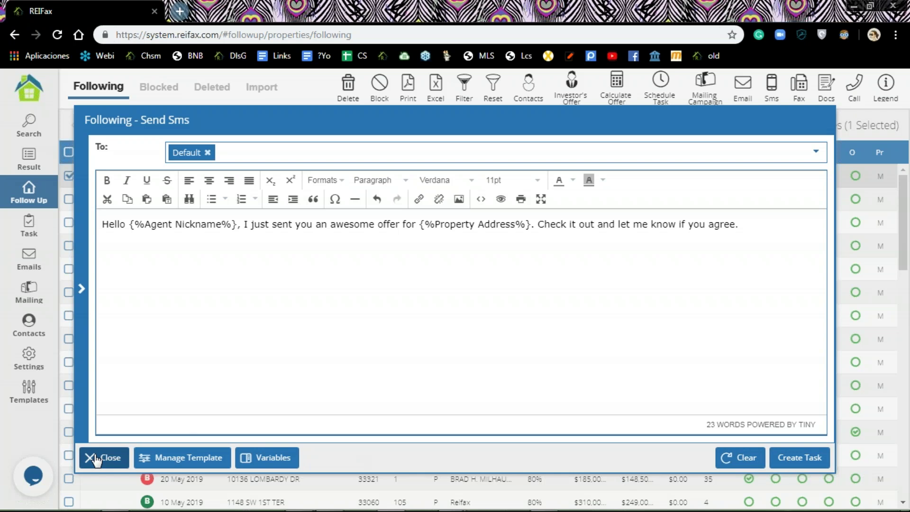
click(100, 458)
click(455, 315)
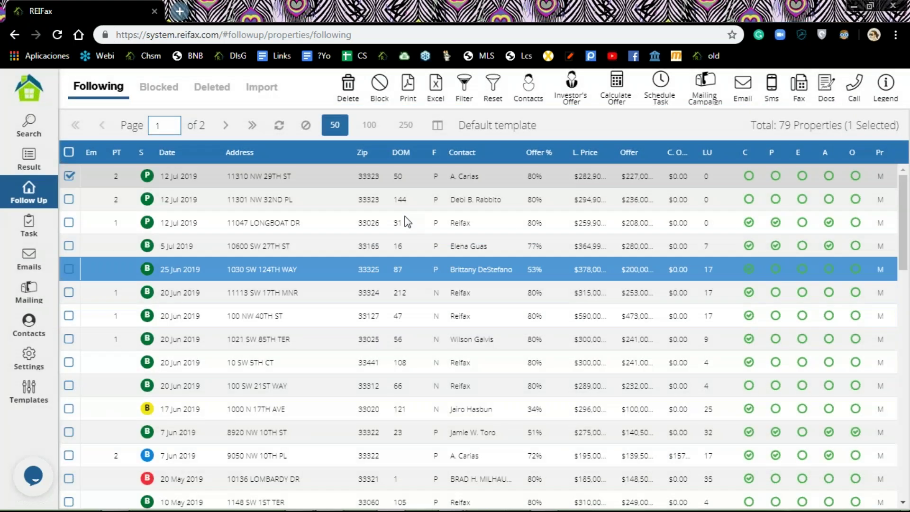
Step: Schedule a send-email task with the description 'test email'
click(659, 88)
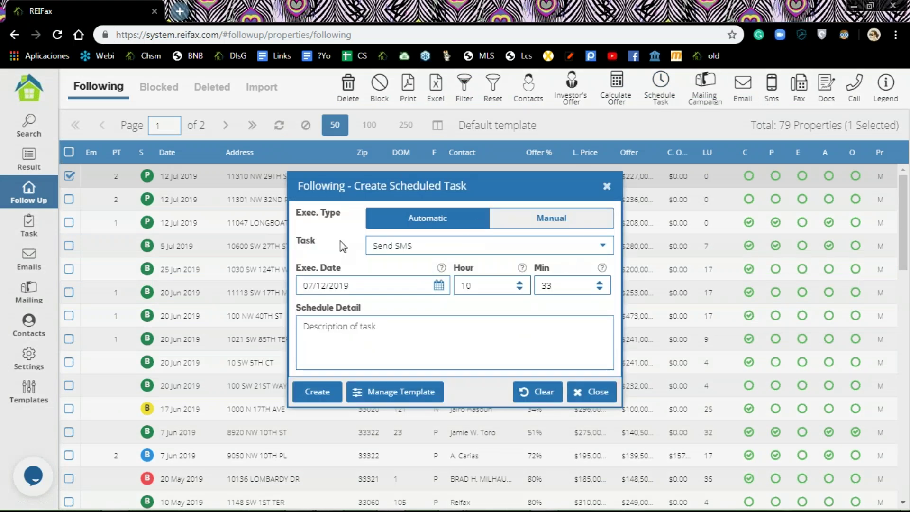
click(601, 248)
click(419, 309)
click(335, 350)
text(test)
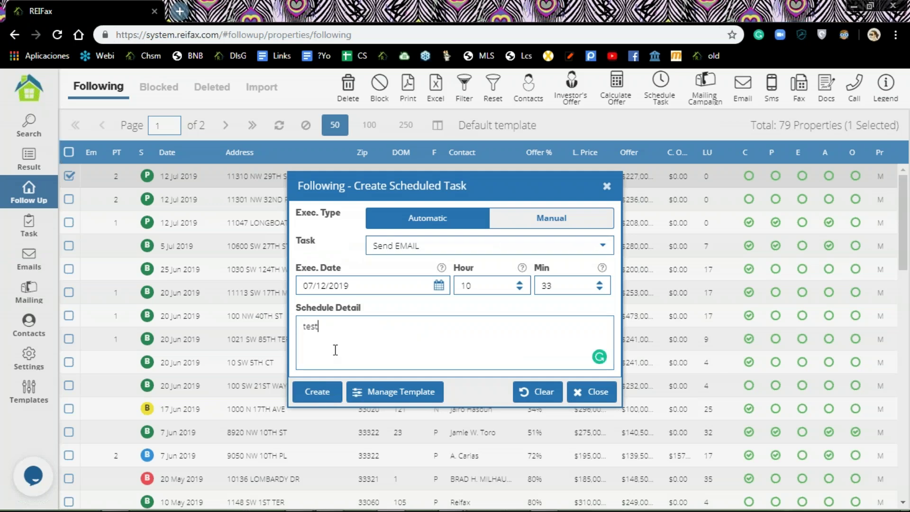
text( eam)
key(BackSpace)
key(BackSpace)
text(mail)
click(320, 397)
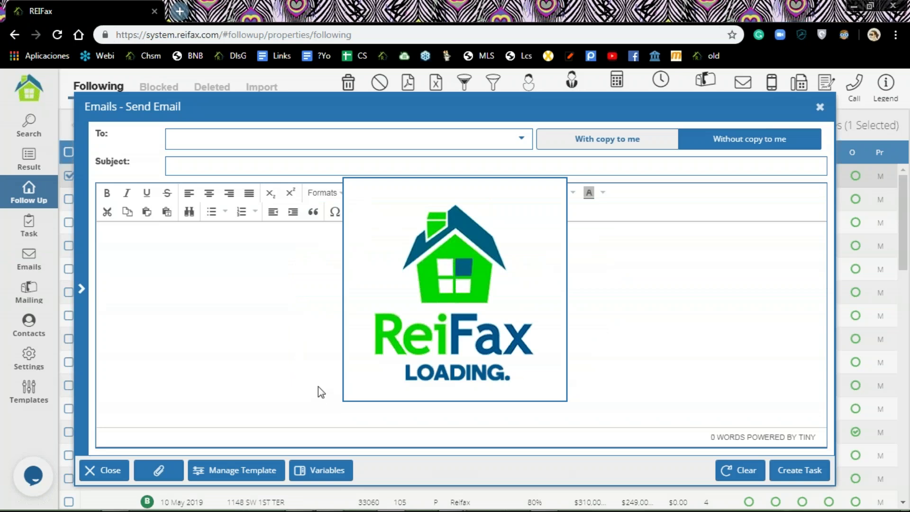
Step: Change the email subject to 'this is a test' and create the task
triple_click(274, 168)
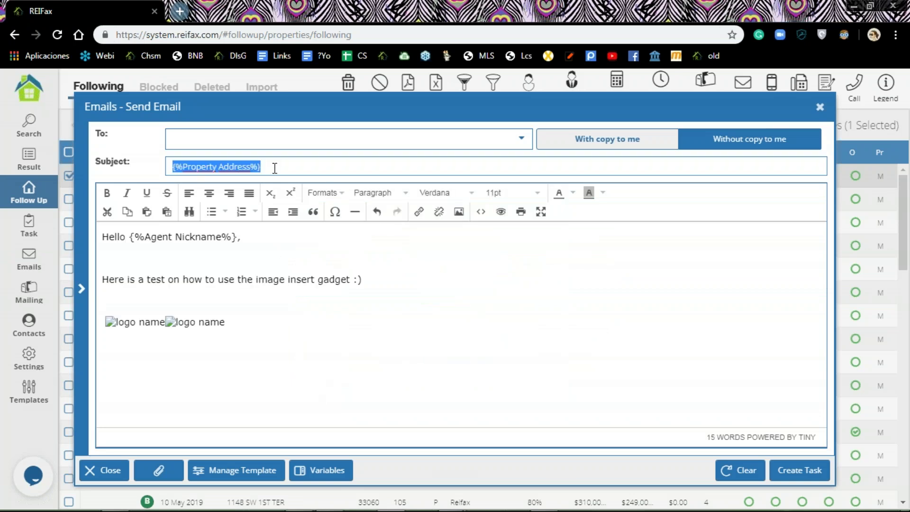
text(this is a)
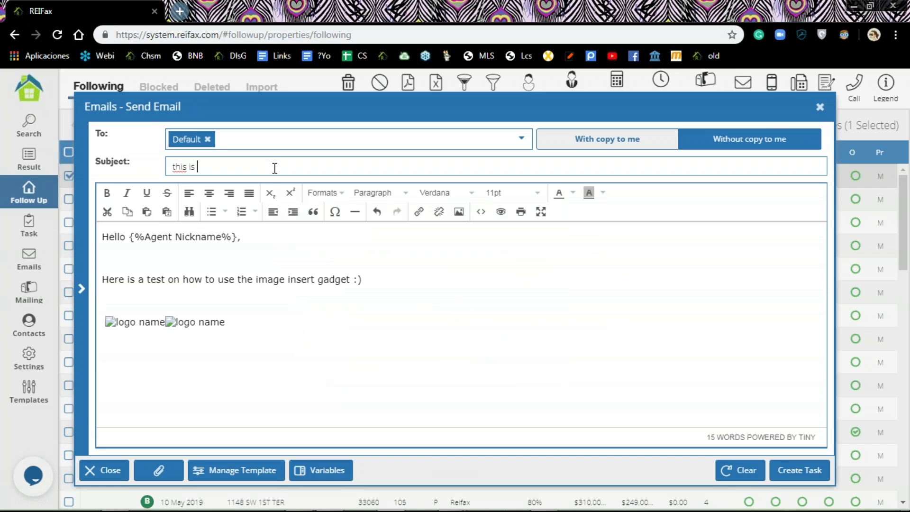
text( test)
click(790, 471)
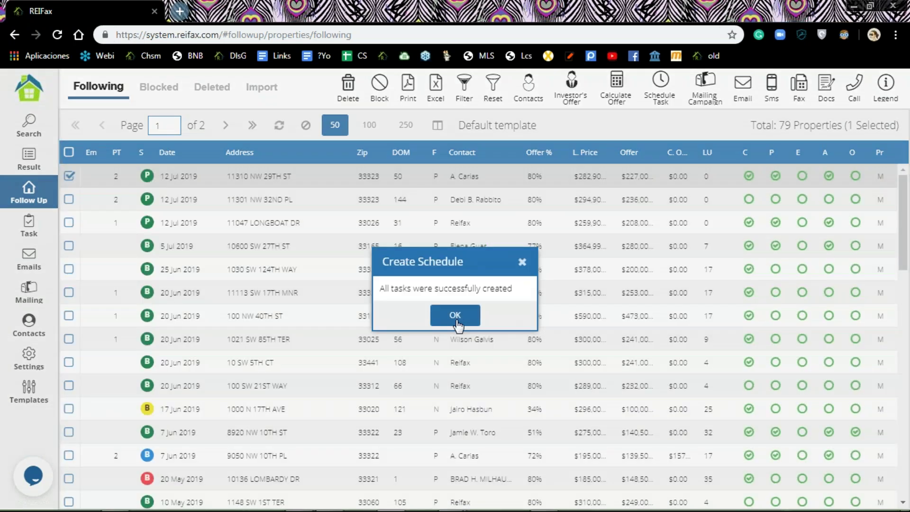
click(455, 316)
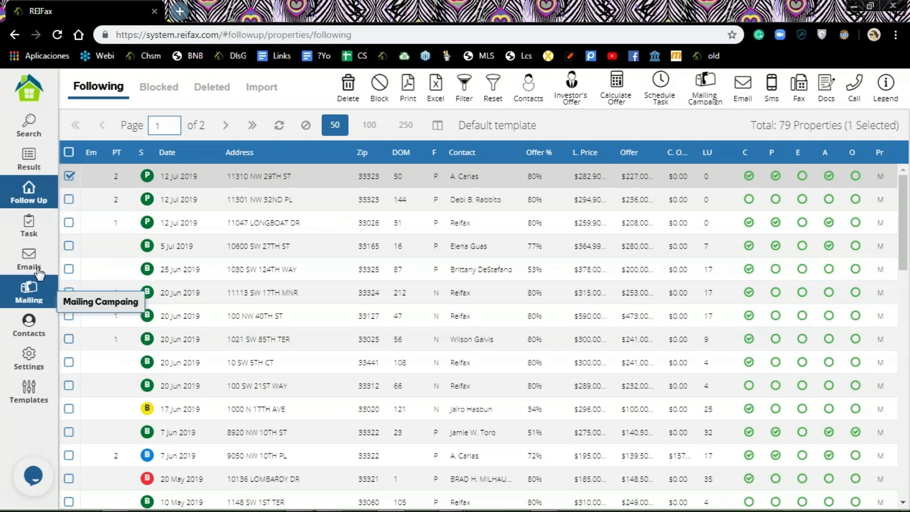
Step: Look through the Pending, Completed and Failed Tasks lists, checking the three document-sent tasks
click(26, 229)
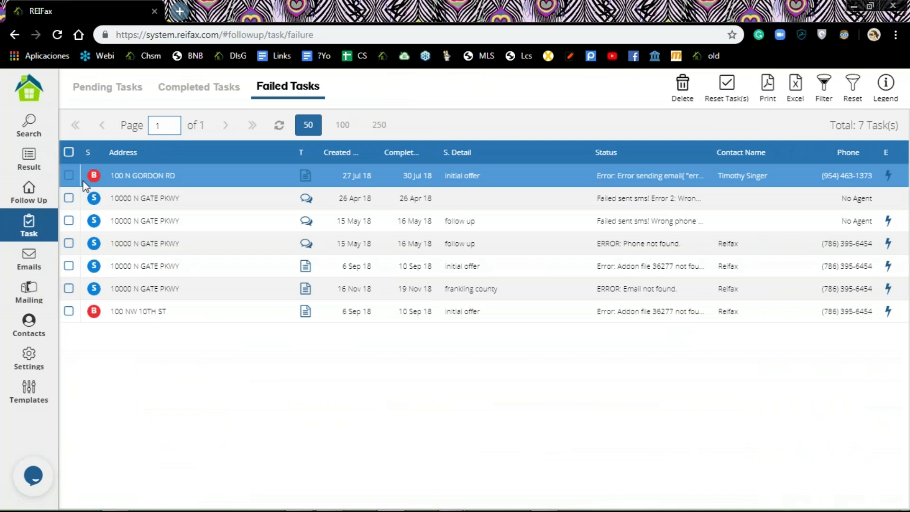
click(100, 99)
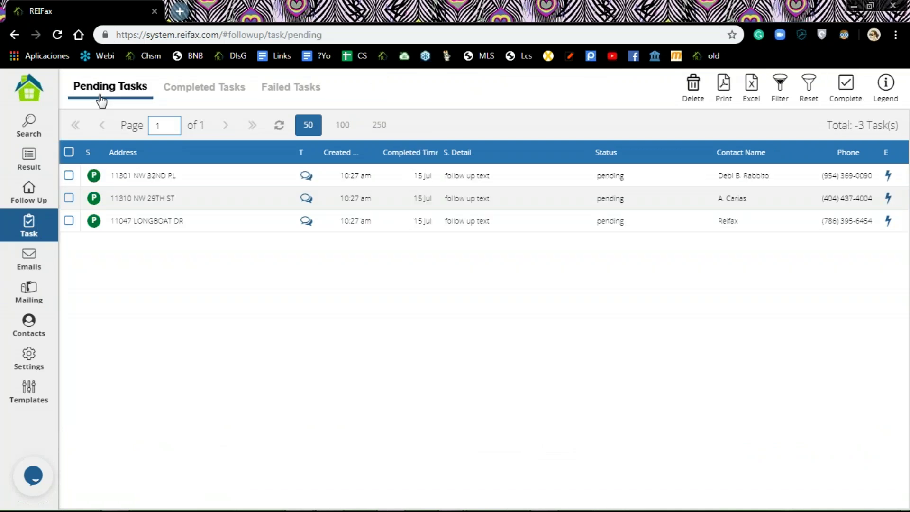
click(209, 87)
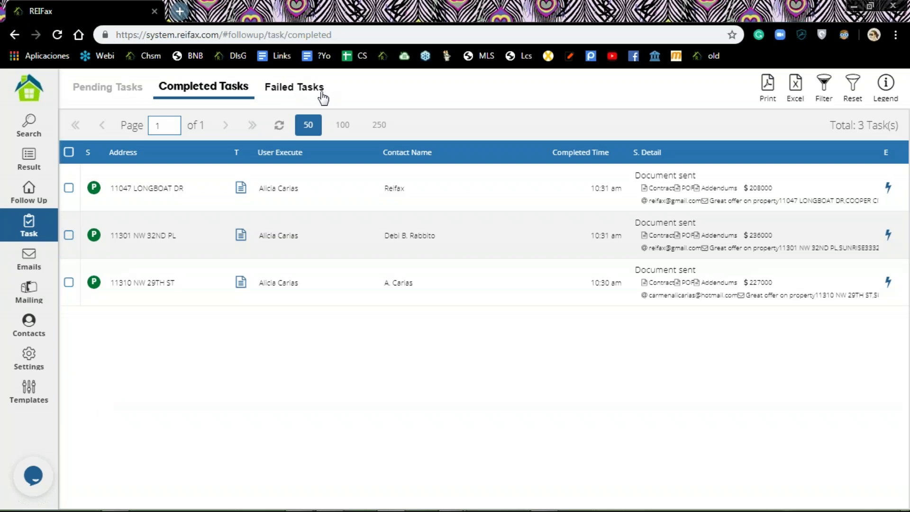
click(319, 93)
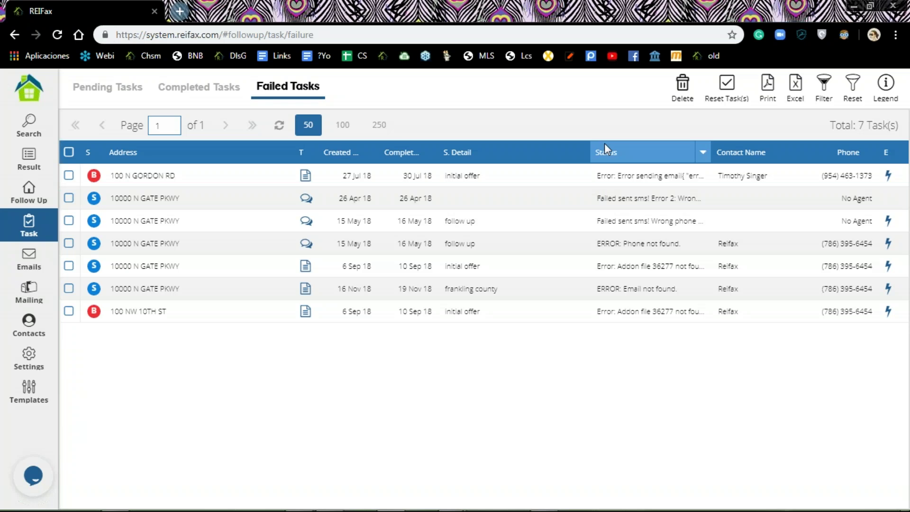
click(636, 180)
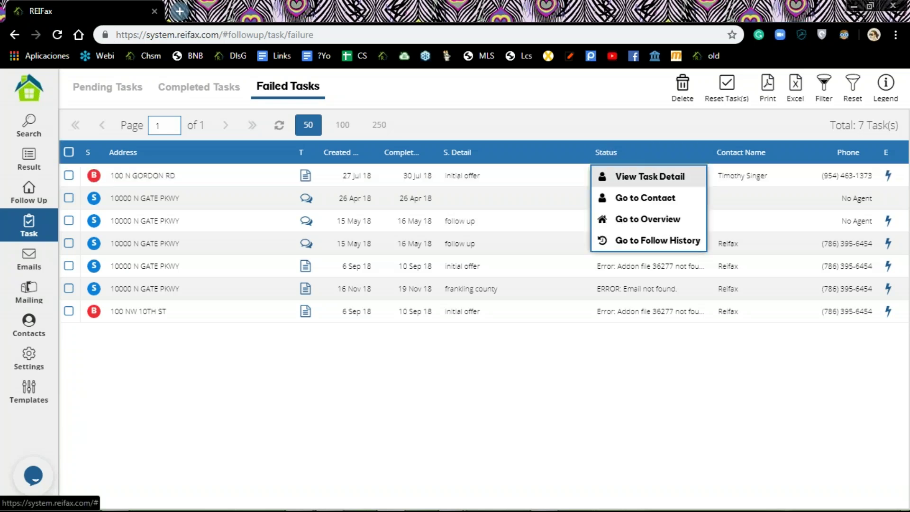
click(660, 180)
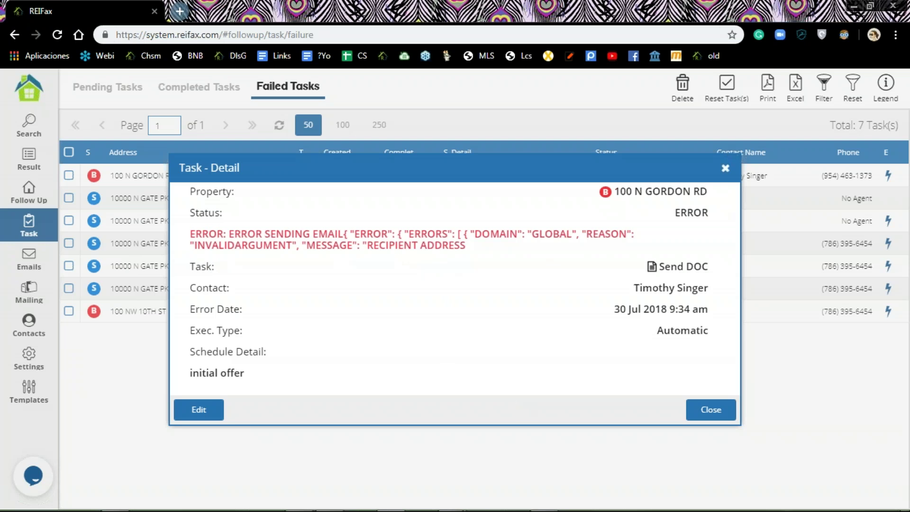
click(706, 174)
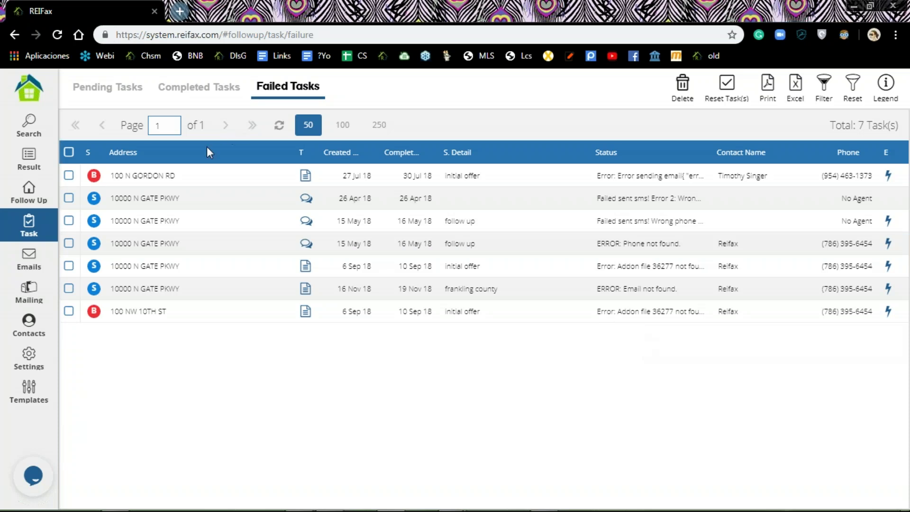
click(30, 199)
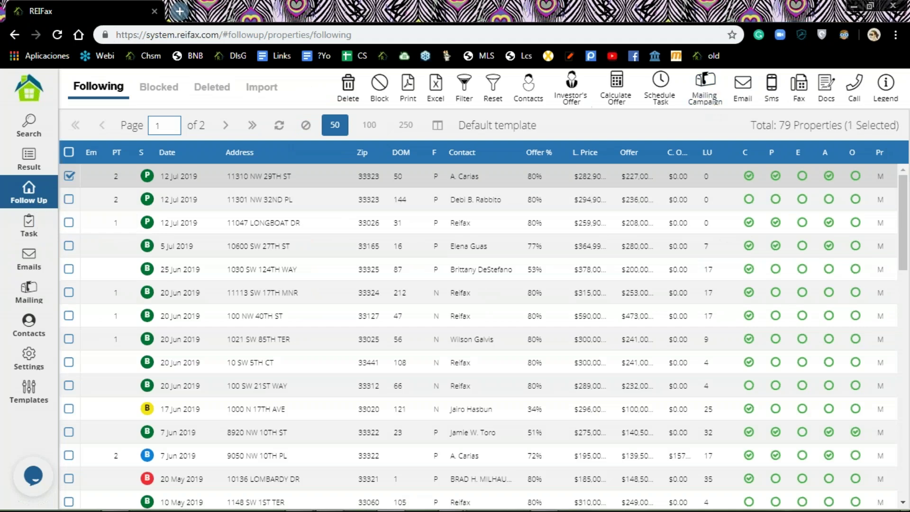
click(662, 88)
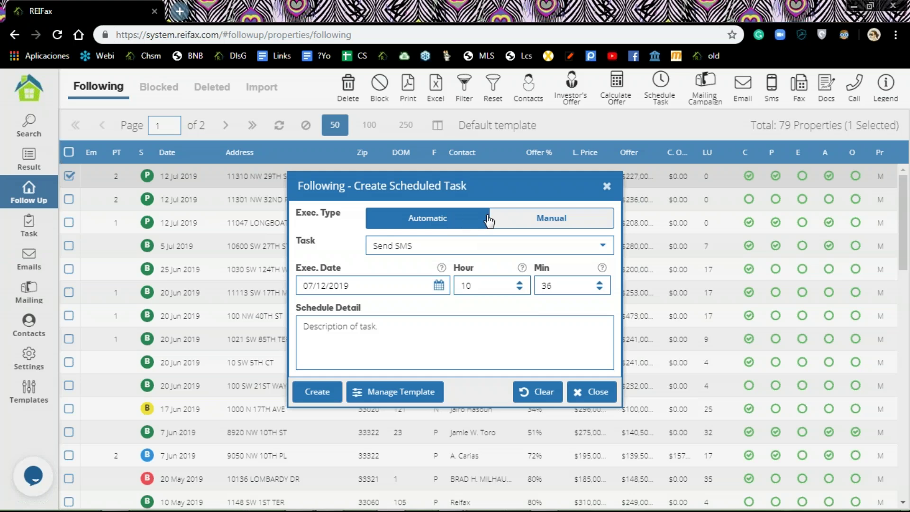
click(557, 222)
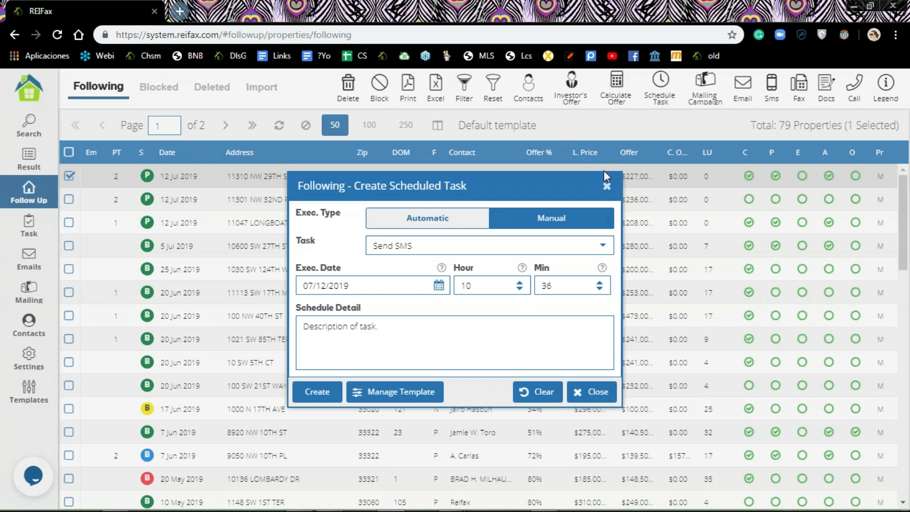
click(607, 186)
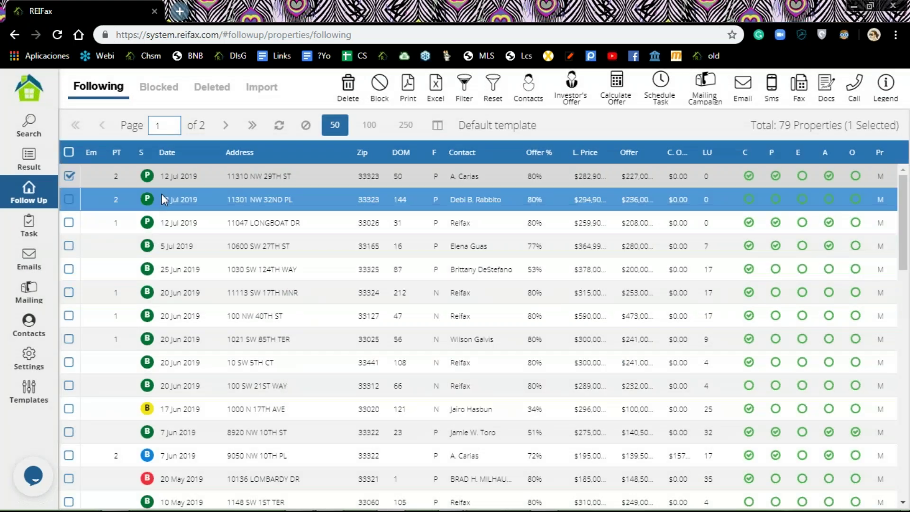
right_click(168, 177)
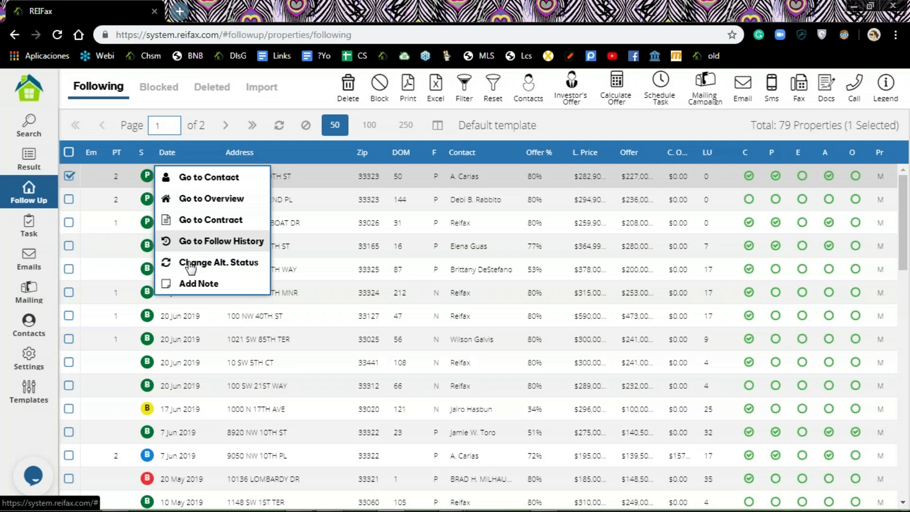
click(199, 243)
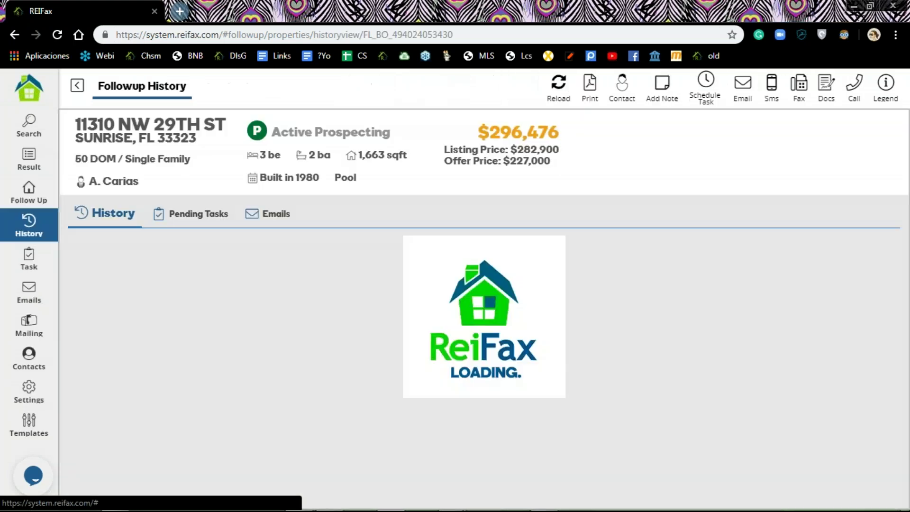
scroll(566, 272, down, 2)
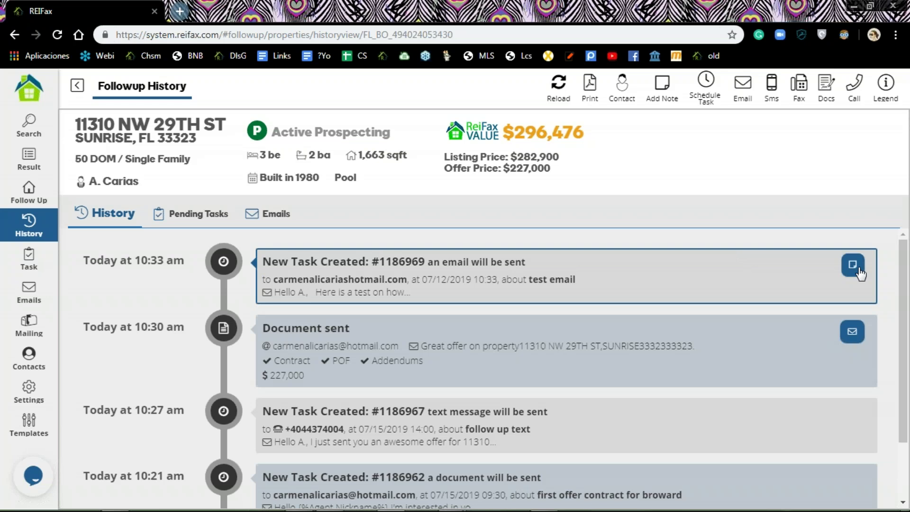
click(853, 332)
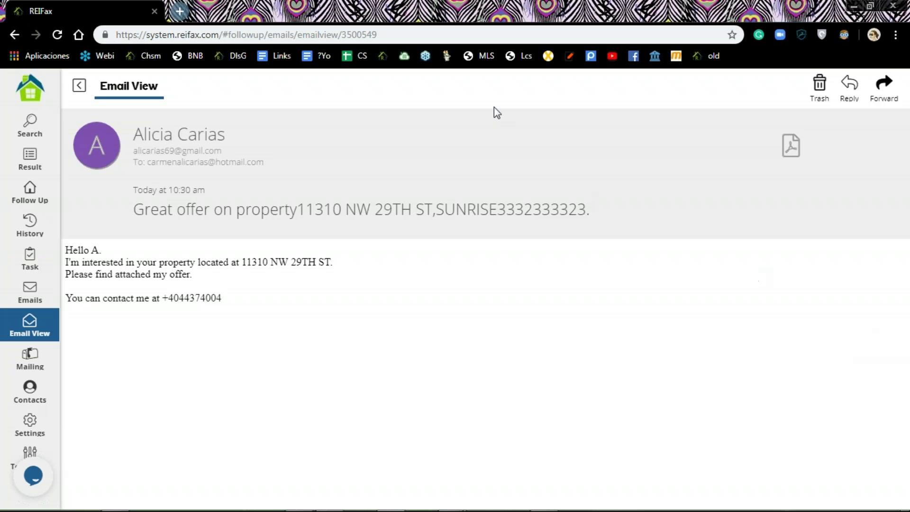
click(78, 85)
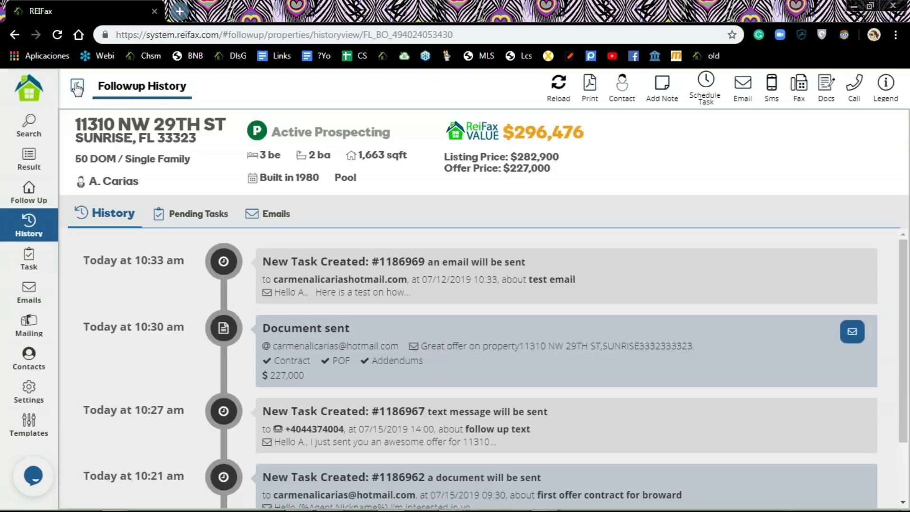
scroll(387, 369, down, 2)
scroll(387, 379, up, 2)
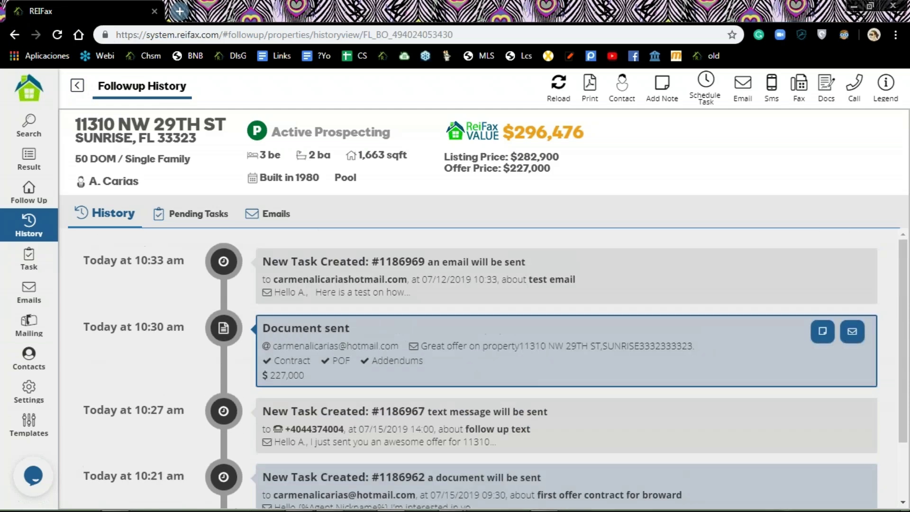
click(20, 194)
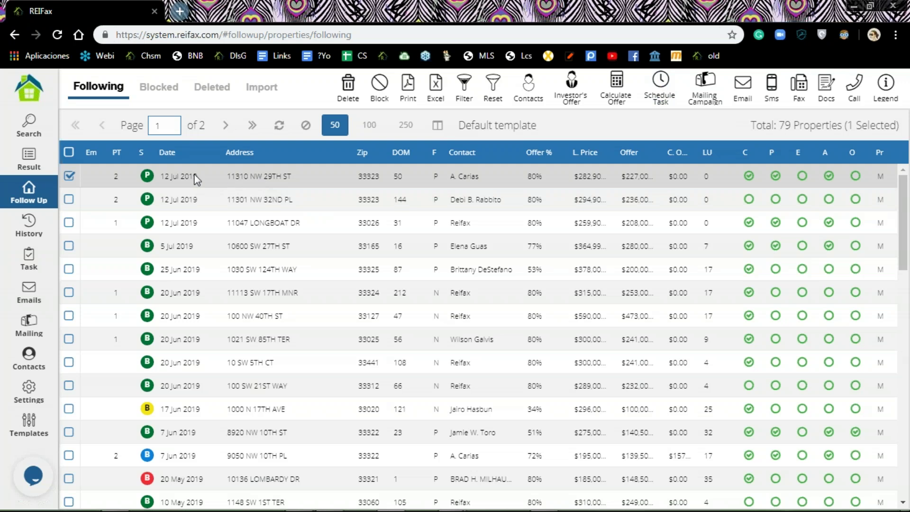
Step: Under Templates > Task Temp., add a new task template named 'New Template' by default
click(185, 199)
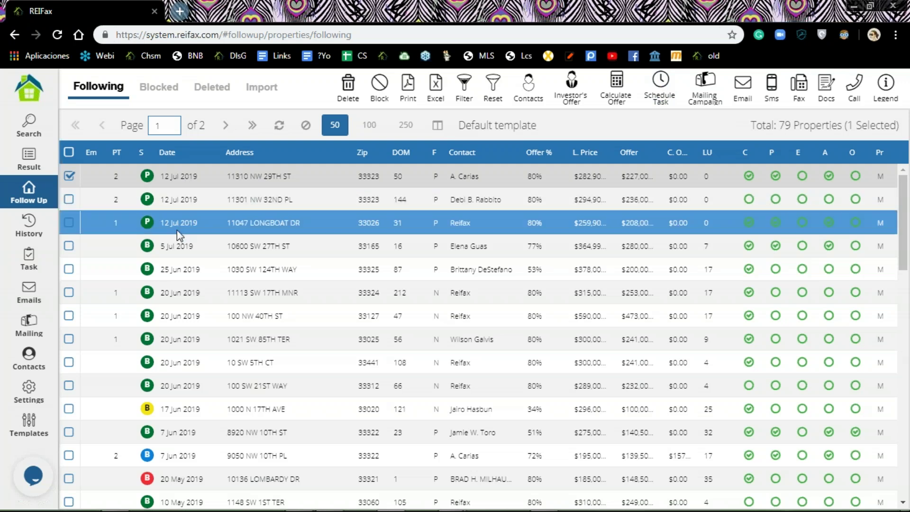
click(31, 428)
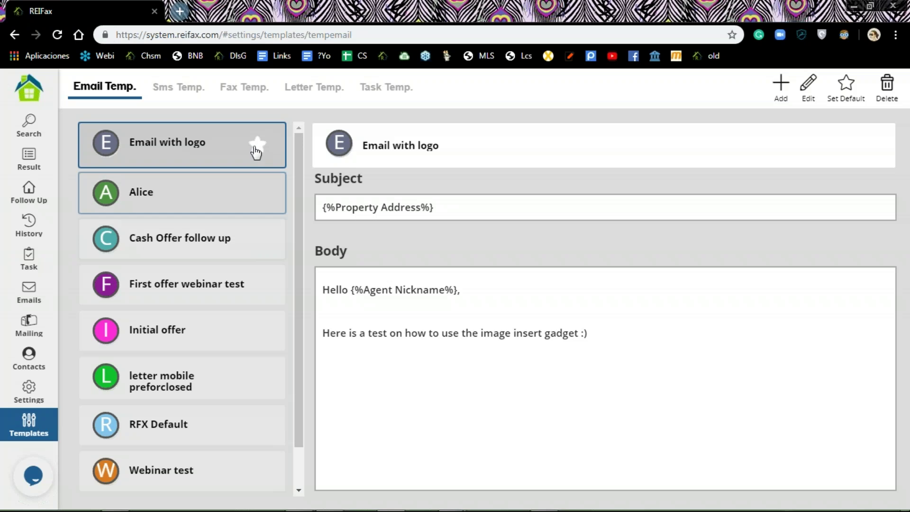
click(377, 90)
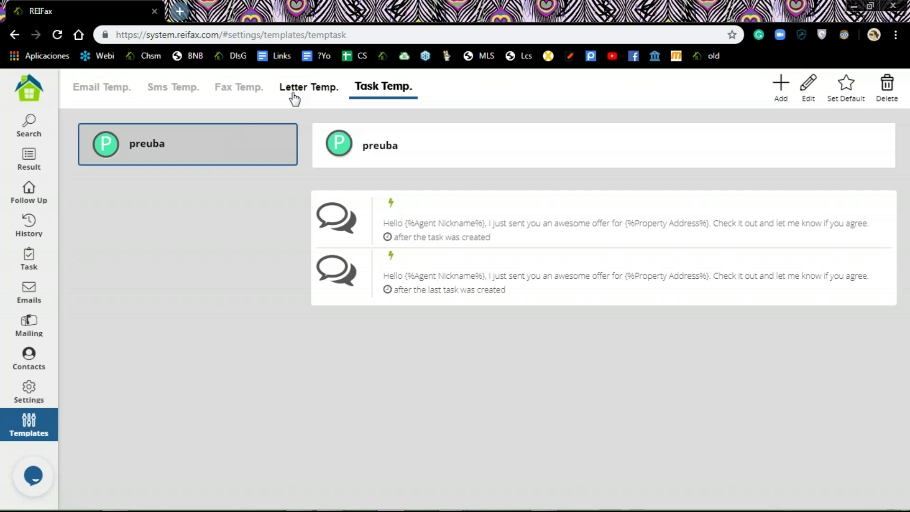
click(782, 87)
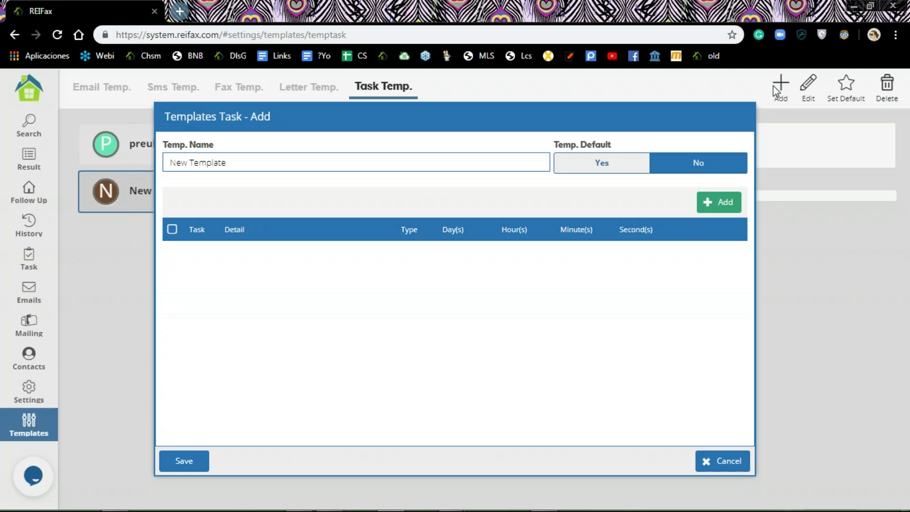
Step: Rename 'New Template' to 'webinar test template' and begin adding a scheduled step
triple_click(328, 161)
key(BackSpace)
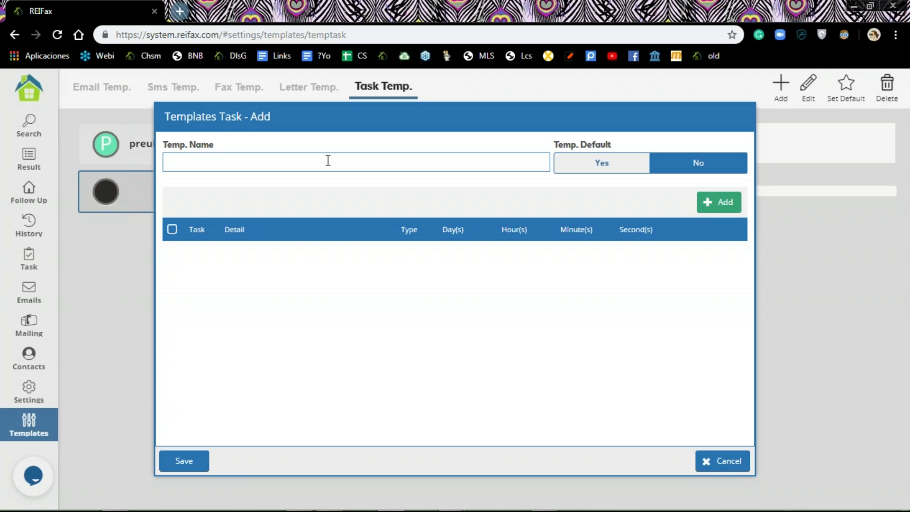
text(webin)
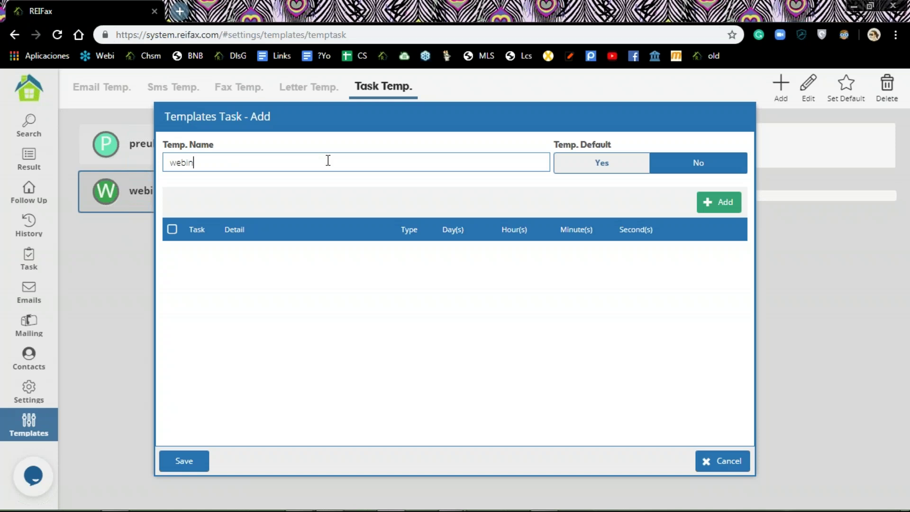
text(ar test )
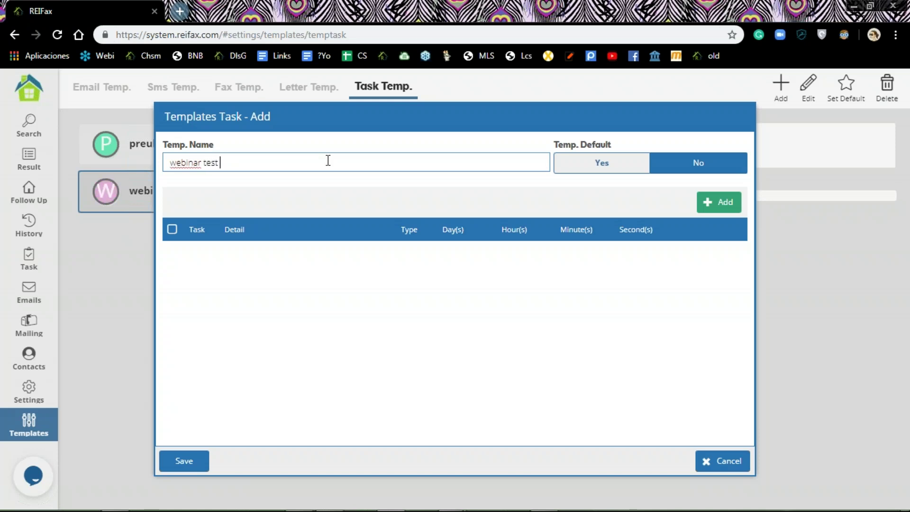
text(template)
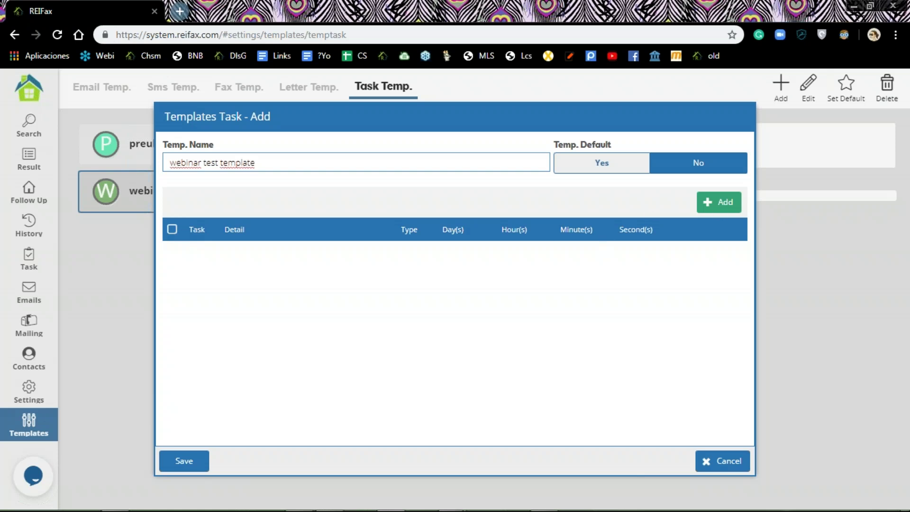
click(720, 209)
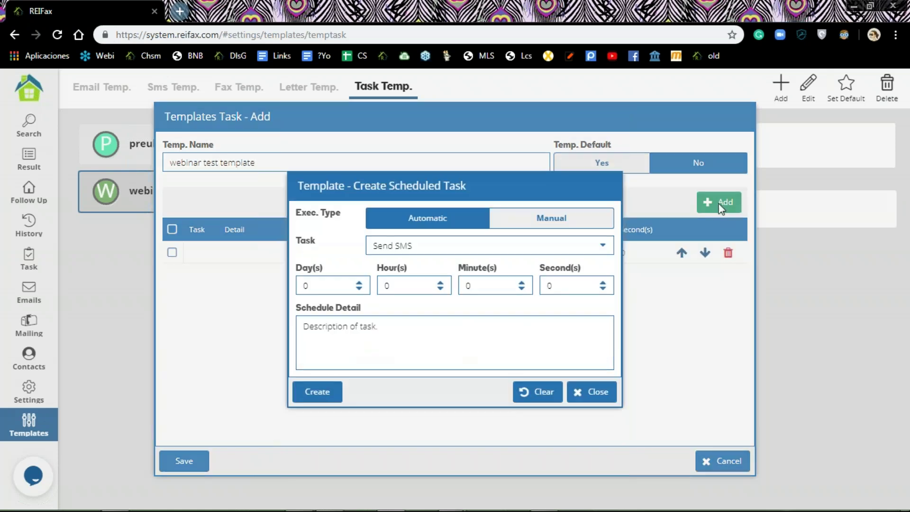
Step: Create a Send DOC step described as 'first offer doc'
click(604, 245)
click(431, 334)
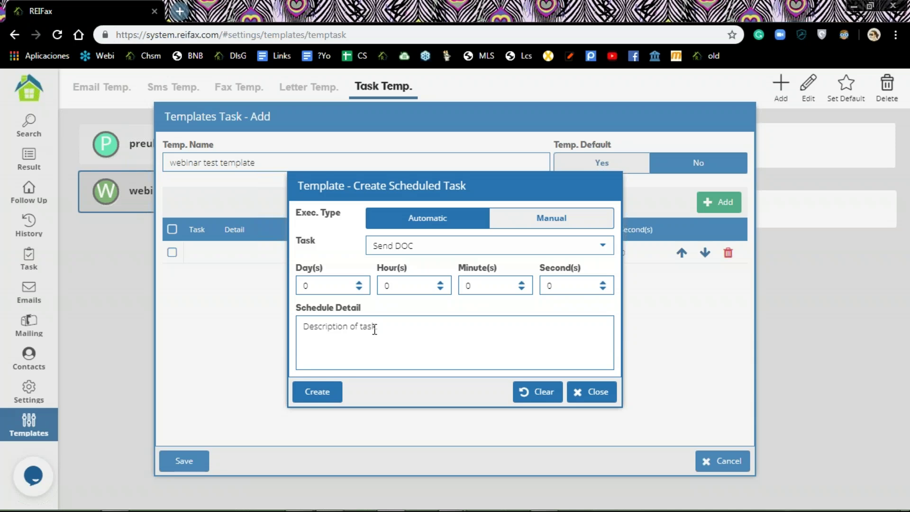
click(375, 328)
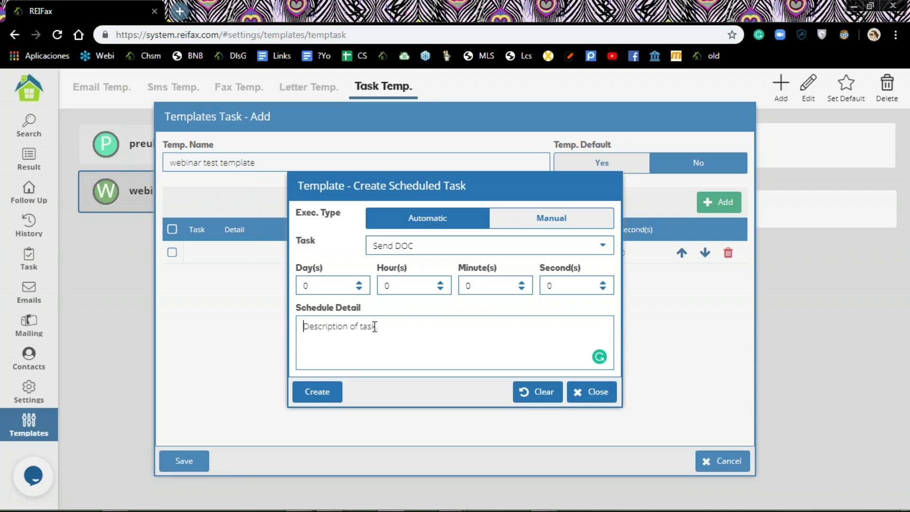
text(fo)
key(BackSpace)
key(BackSpace)
text(first offer)
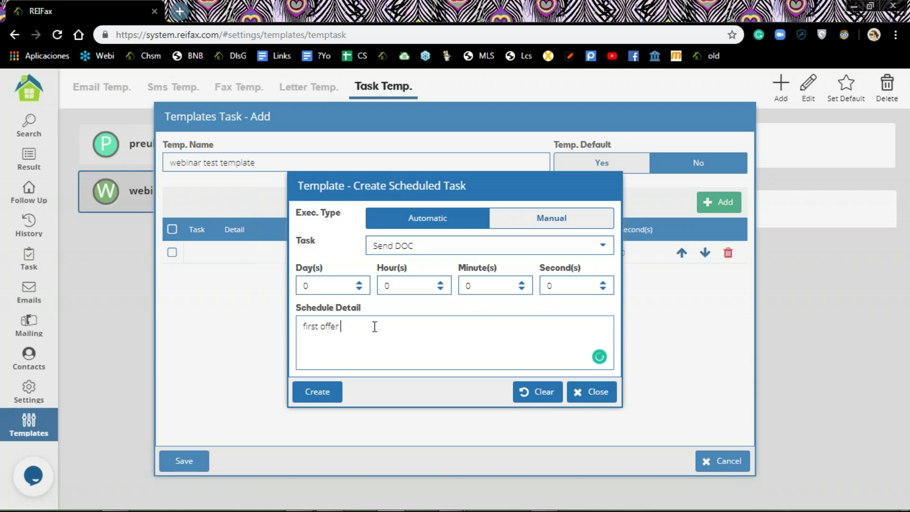
text( doc)
click(324, 392)
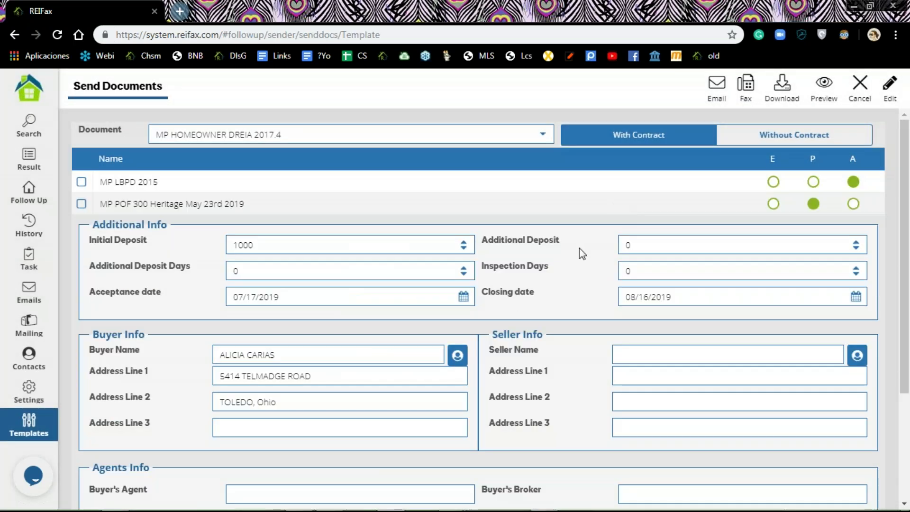
Step: Load the 'First offer webinar test' email template and save it as the step's task
click(714, 85)
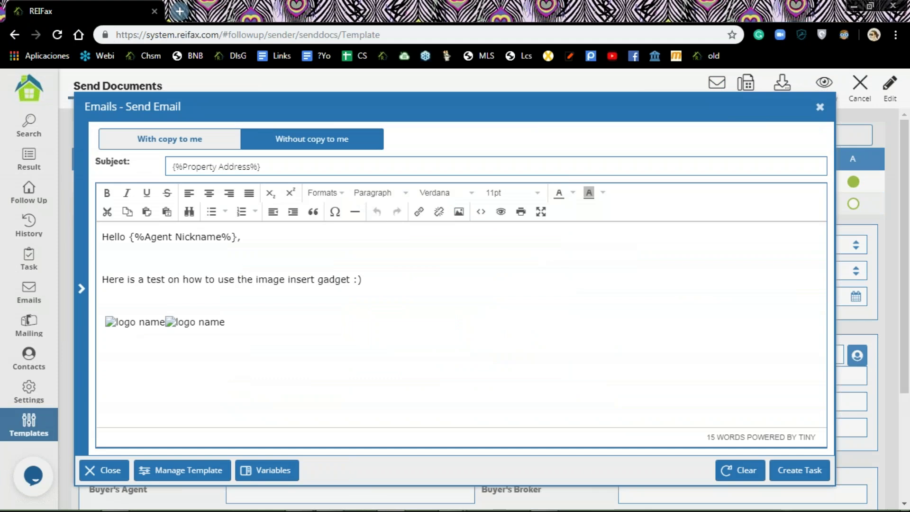
click(181, 470)
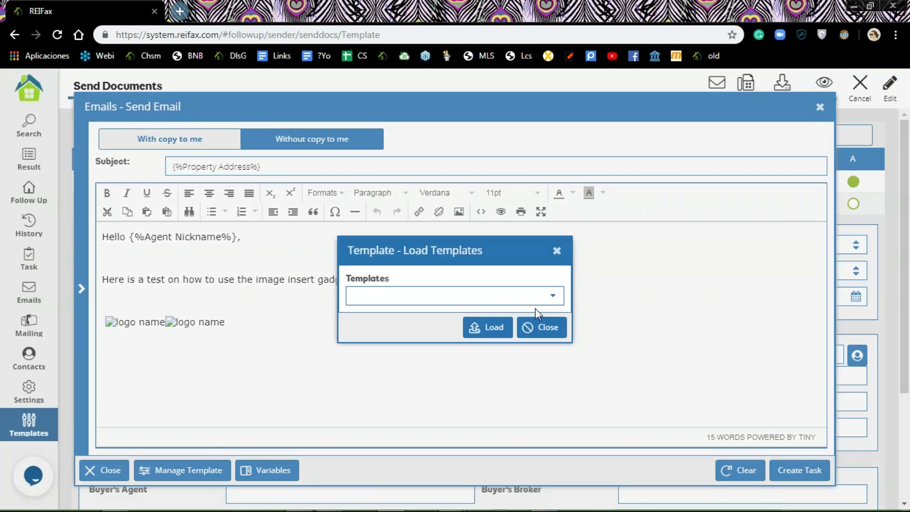
click(552, 295)
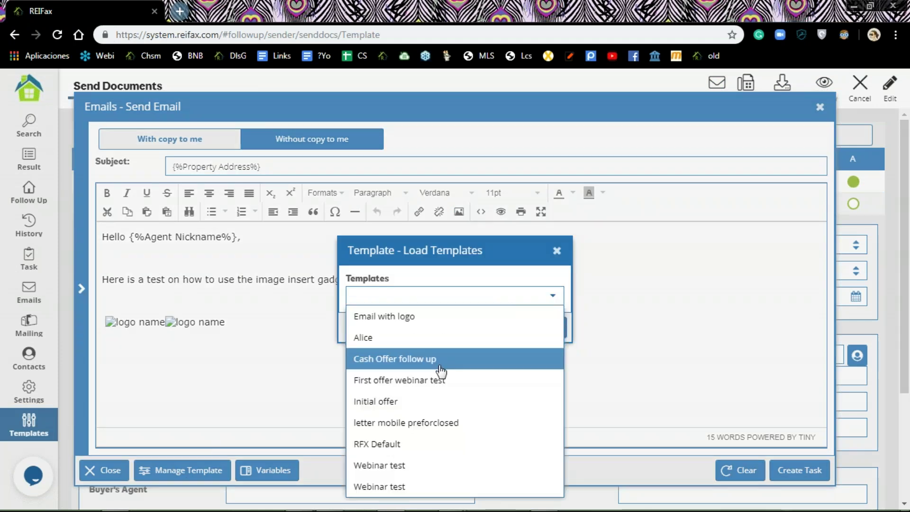
click(419, 386)
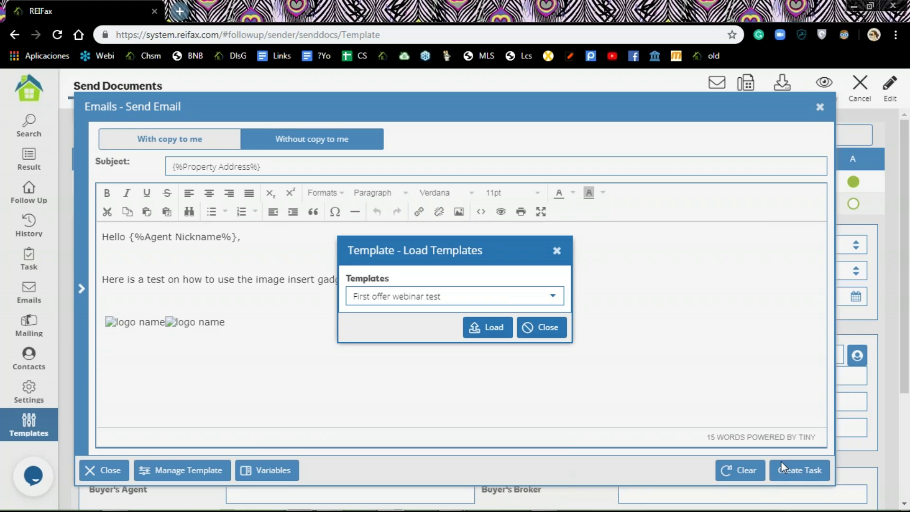
click(484, 327)
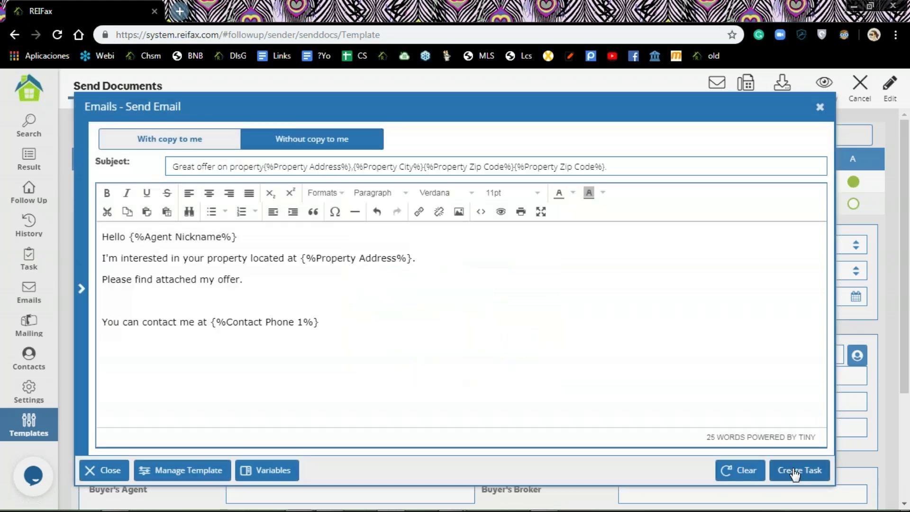
click(796, 471)
click(266, 255)
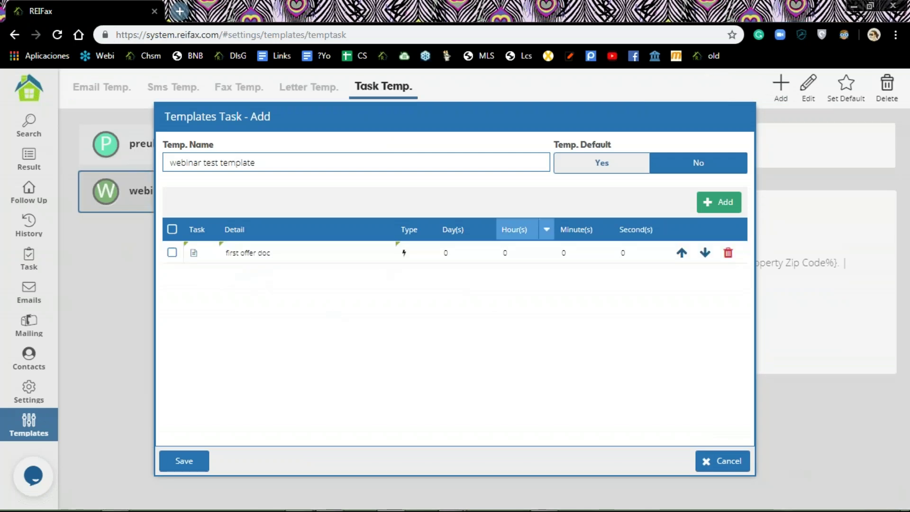
Step: Add a Send SMS step 'follow up text' delayed 4 hours and save its message
click(724, 205)
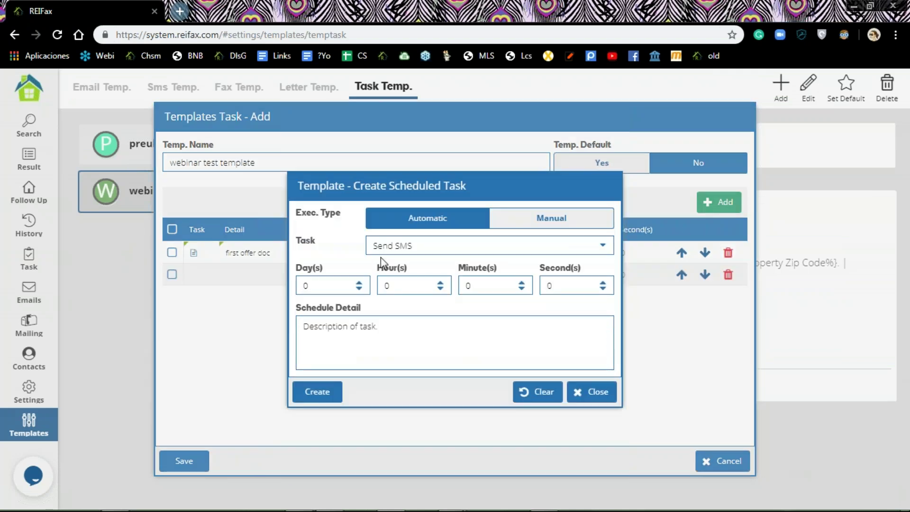
click(441, 289)
click(382, 335)
text(follow)
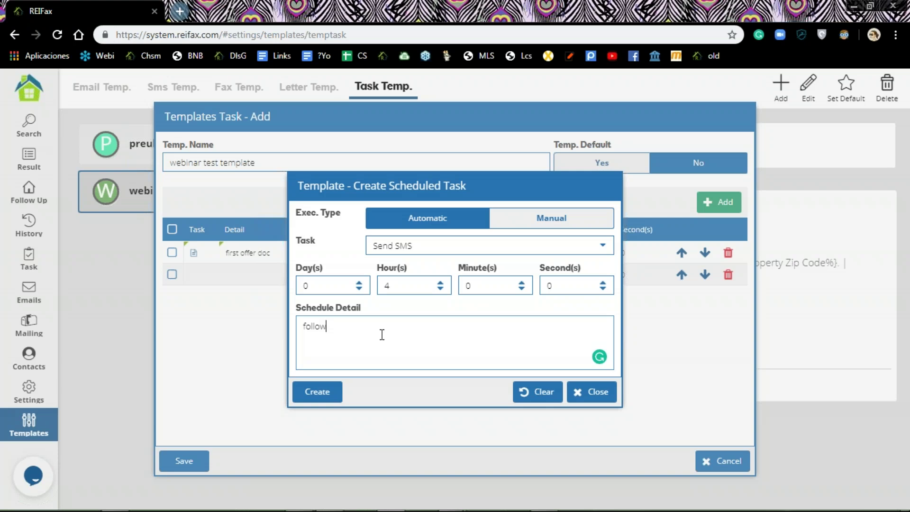
text( up text)
click(317, 392)
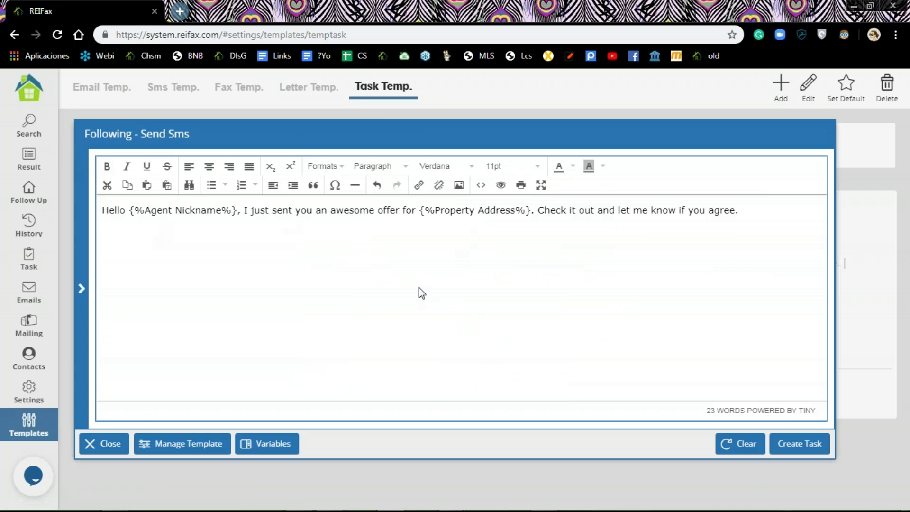
click(792, 447)
click(246, 280)
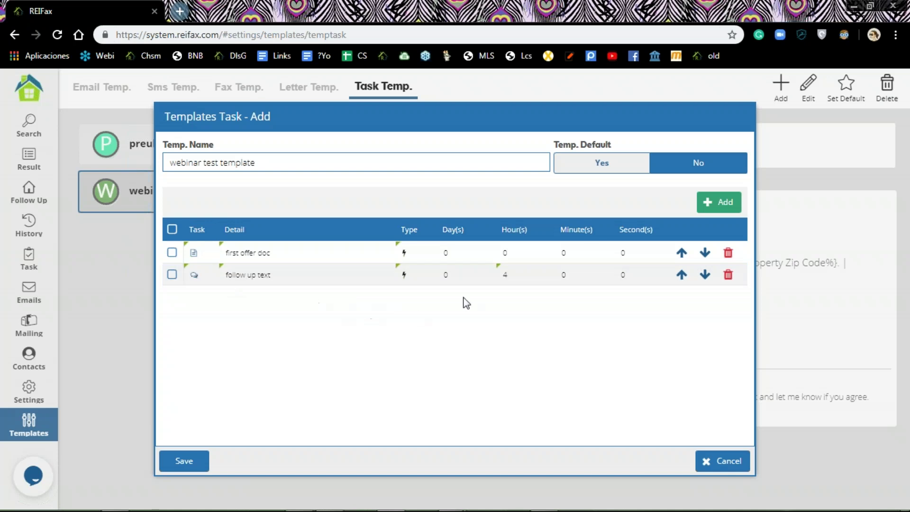
Step: Add a Send EMAIL step named 'follow email' with a 2-day delay
click(725, 204)
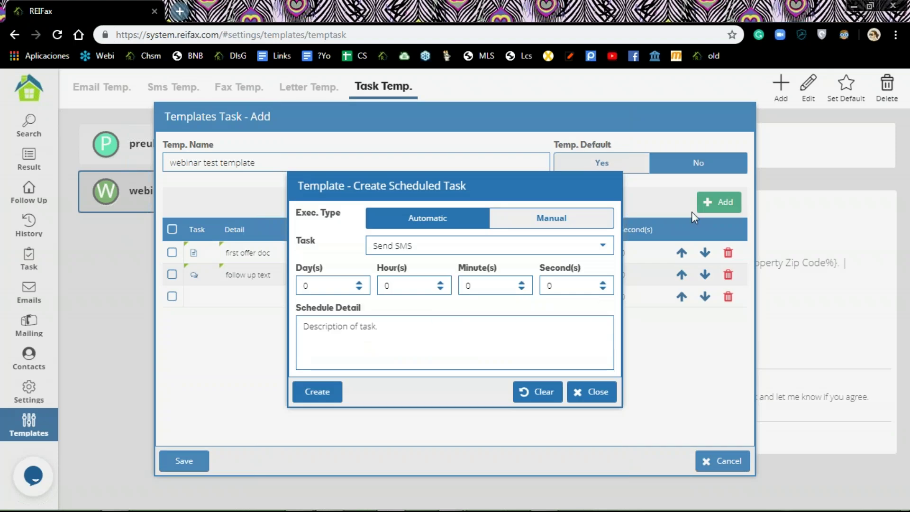
click(359, 282)
click(359, 282)
click(395, 322)
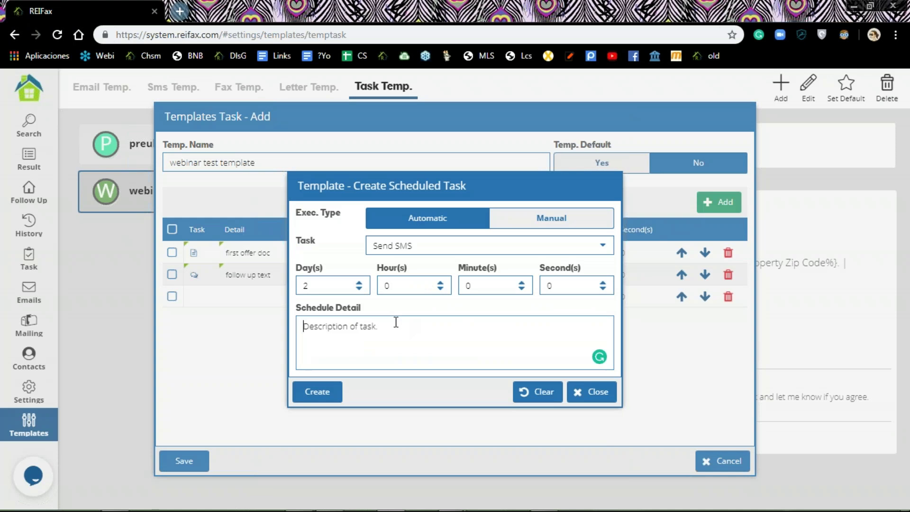
click(603, 247)
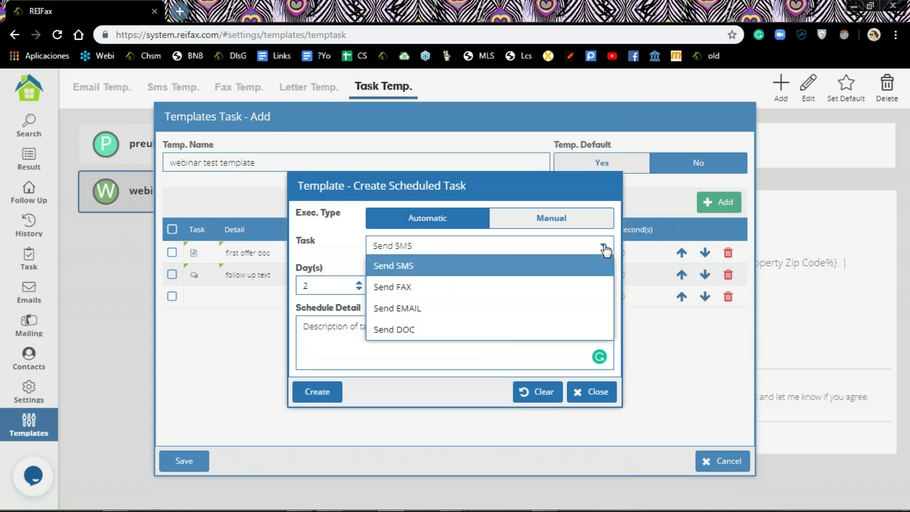
click(453, 313)
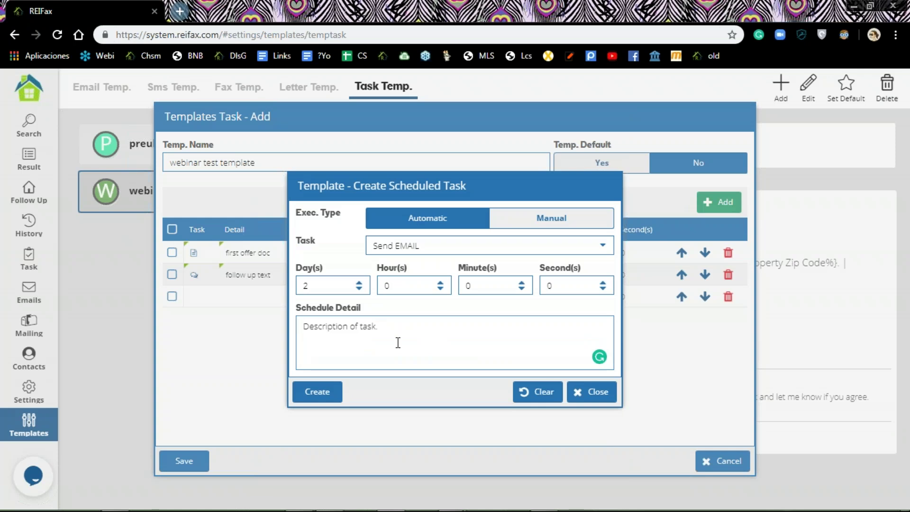
text(follow email)
click(318, 392)
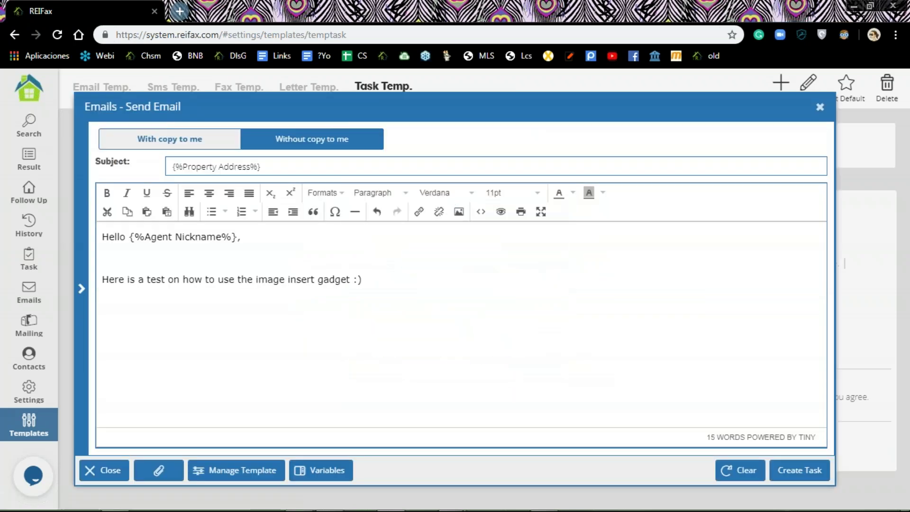
Step: Load the 'Cash Offer follow up' template into the email and save it as the step's task
click(239, 474)
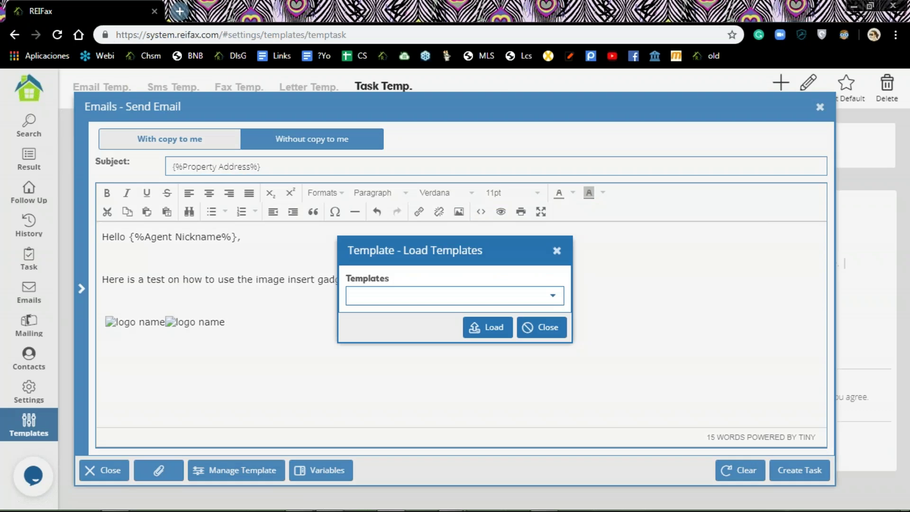
click(550, 298)
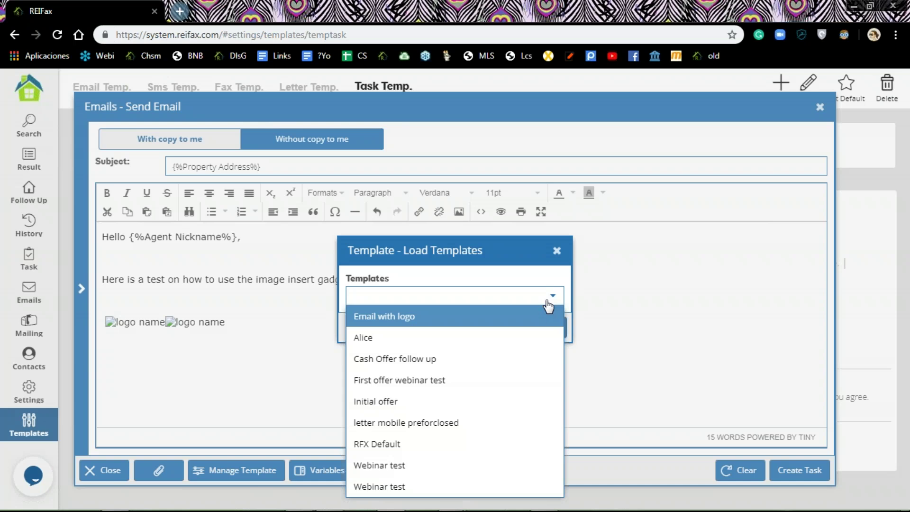
click(458, 368)
click(485, 326)
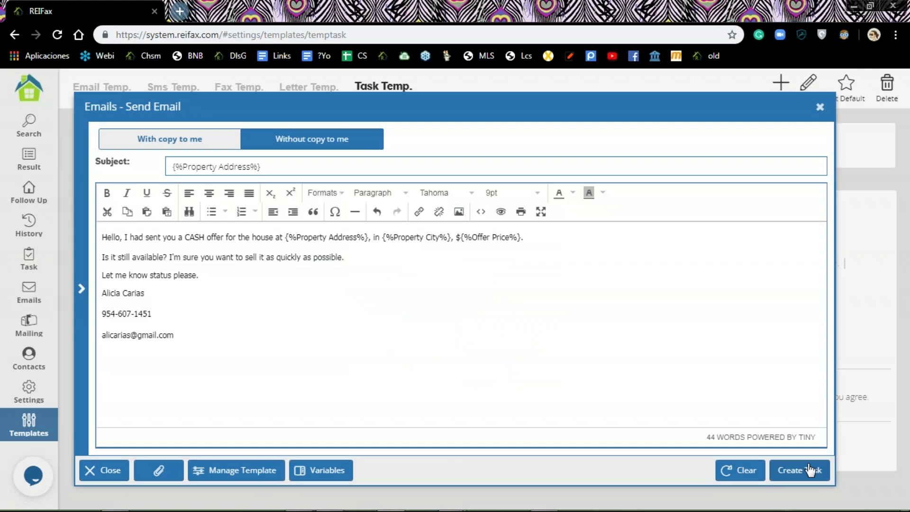
click(805, 471)
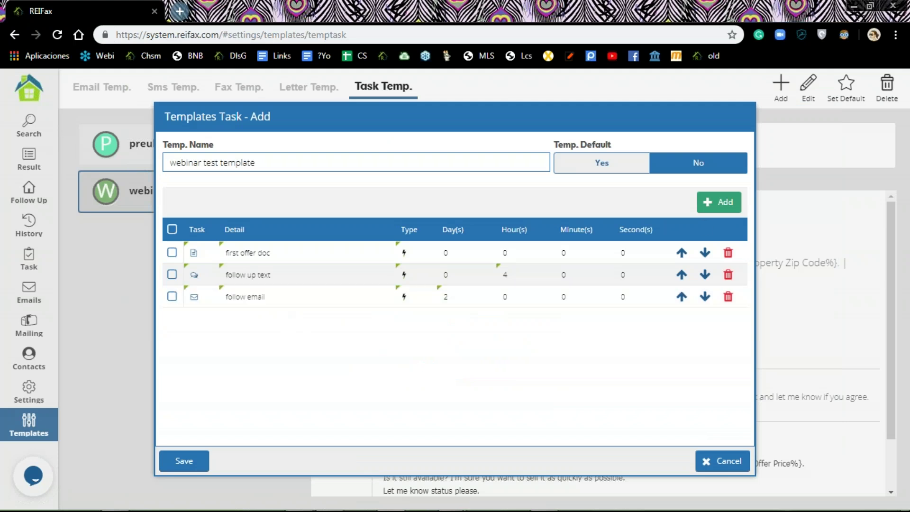
Step: Add a manual Make CALL step named 'follow up call' with 0 delay
click(724, 205)
click(600, 219)
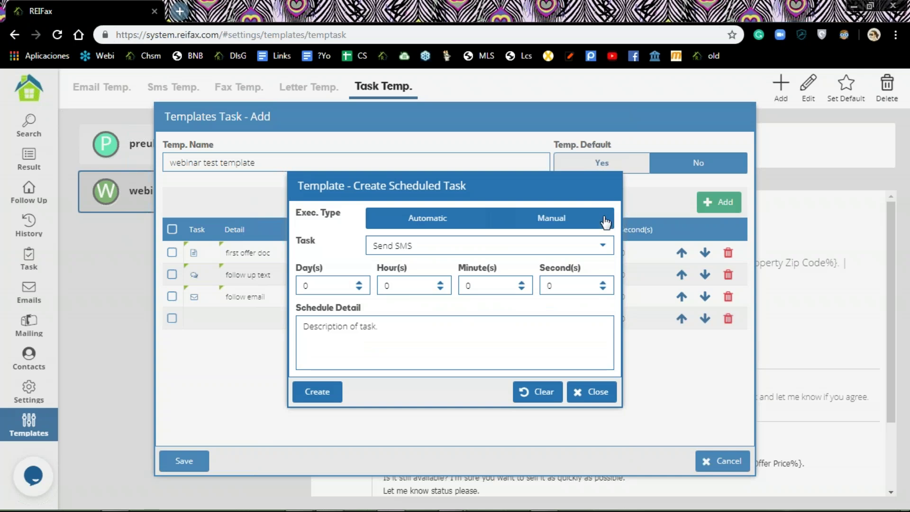
click(606, 246)
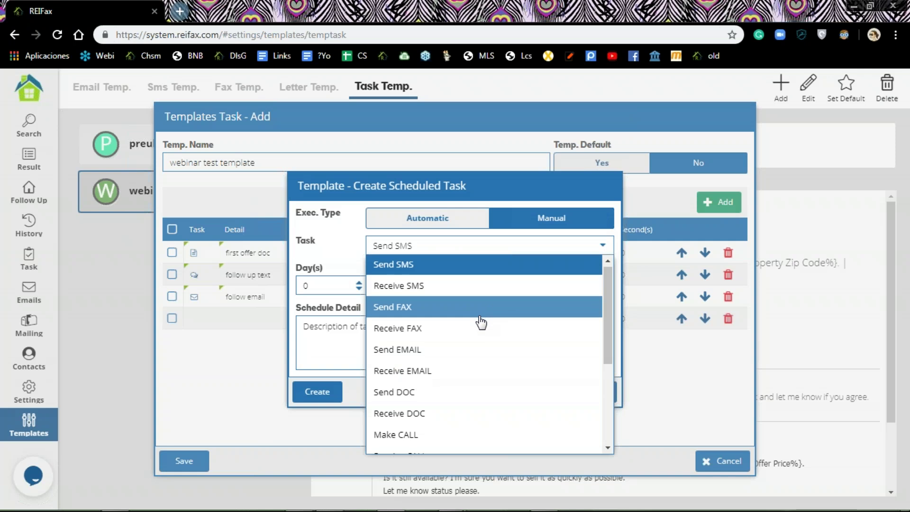
scroll(480, 320, down, 1)
scroll(474, 317, down, 1)
click(444, 306)
click(433, 322)
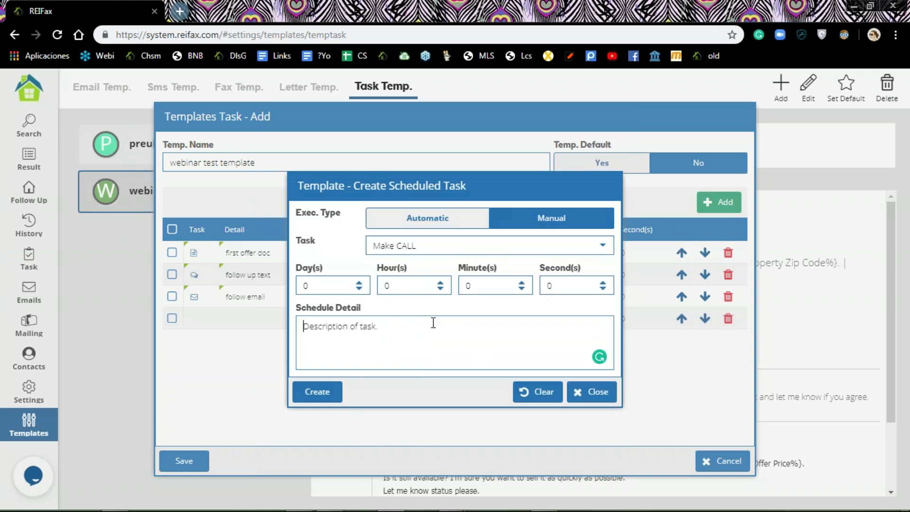
text(follow up call)
click(316, 392)
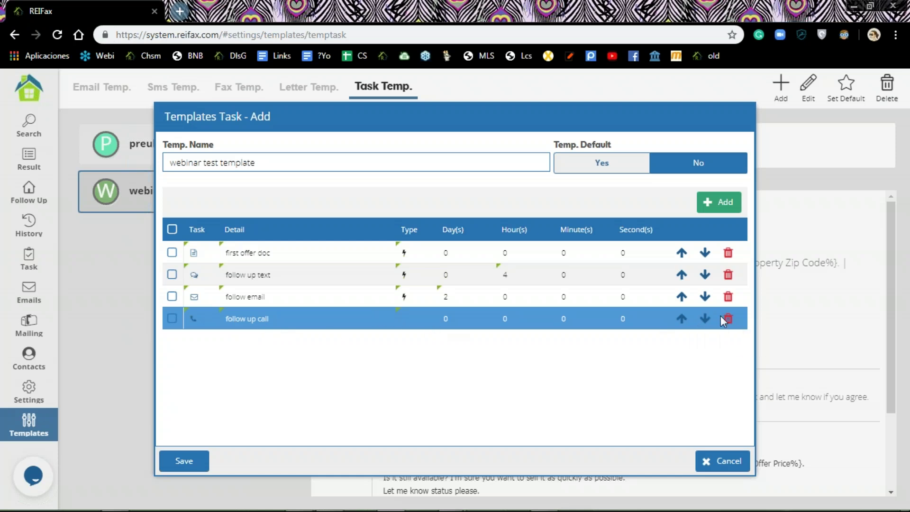
Step: Replace 'follow up call' with a manual Make CALL step delayed 3 hours, then save the template
click(728, 318)
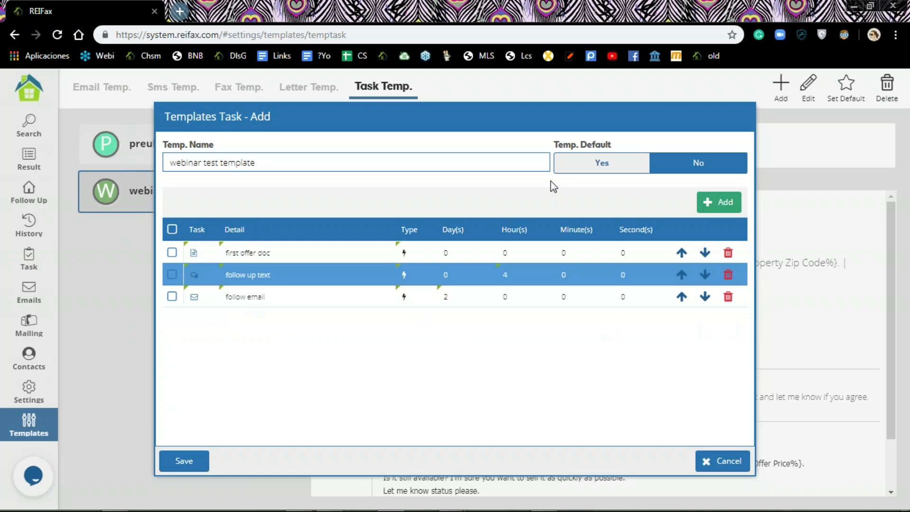
click(720, 204)
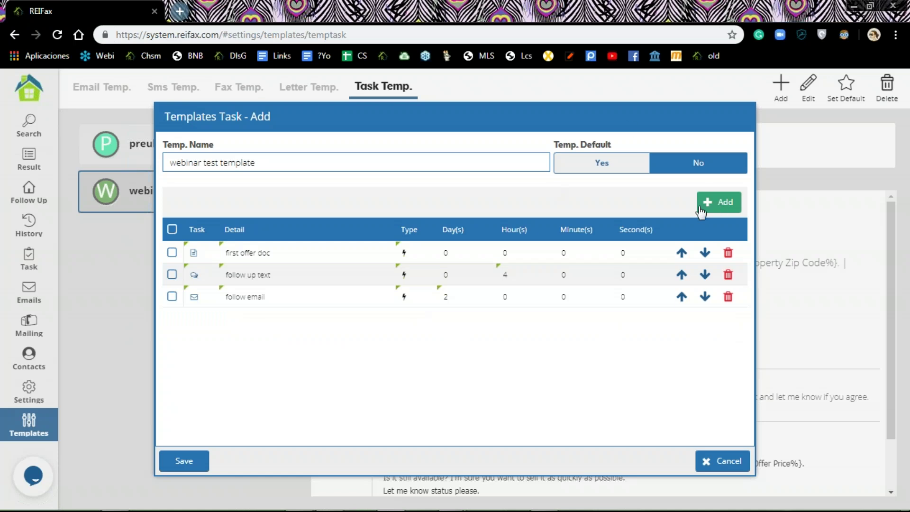
click(600, 223)
click(600, 246)
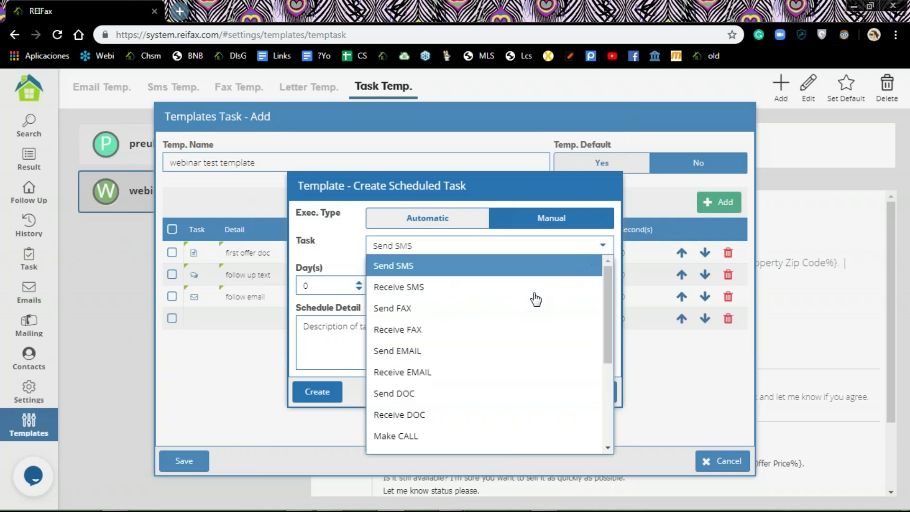
click(453, 440)
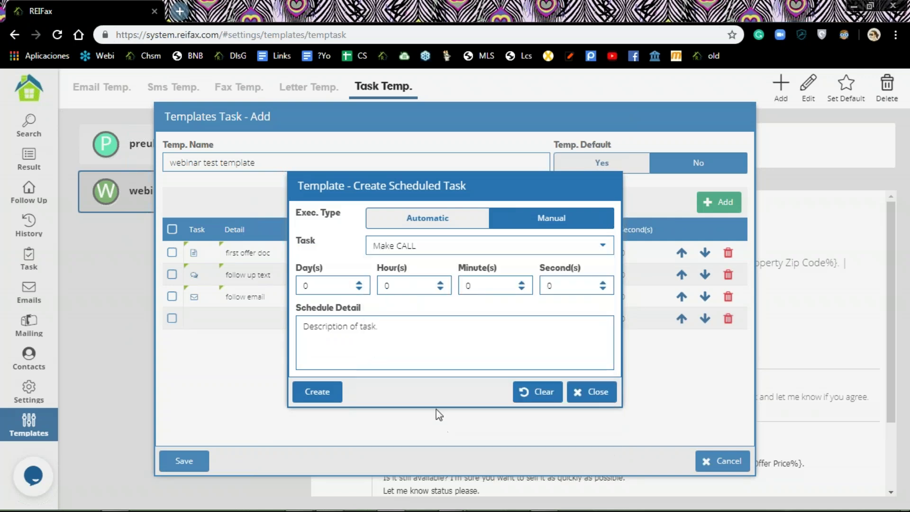
click(441, 282)
click(316, 393)
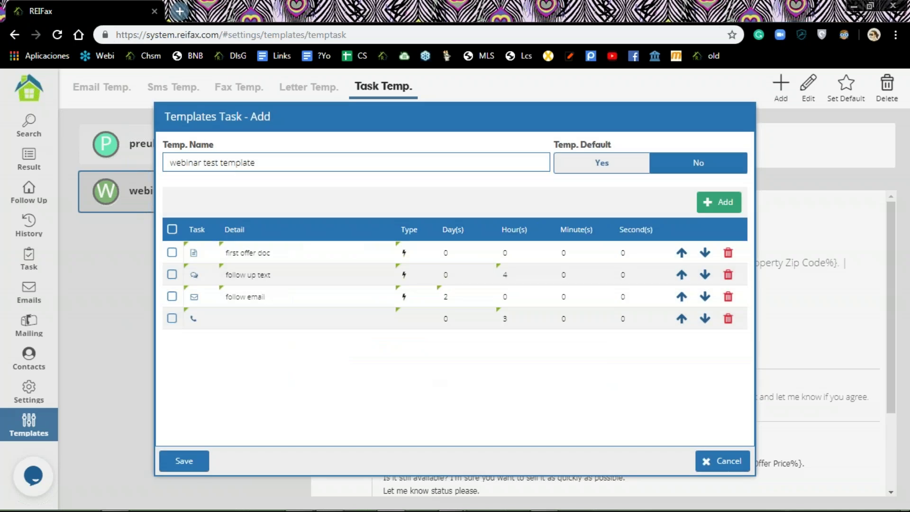
click(183, 462)
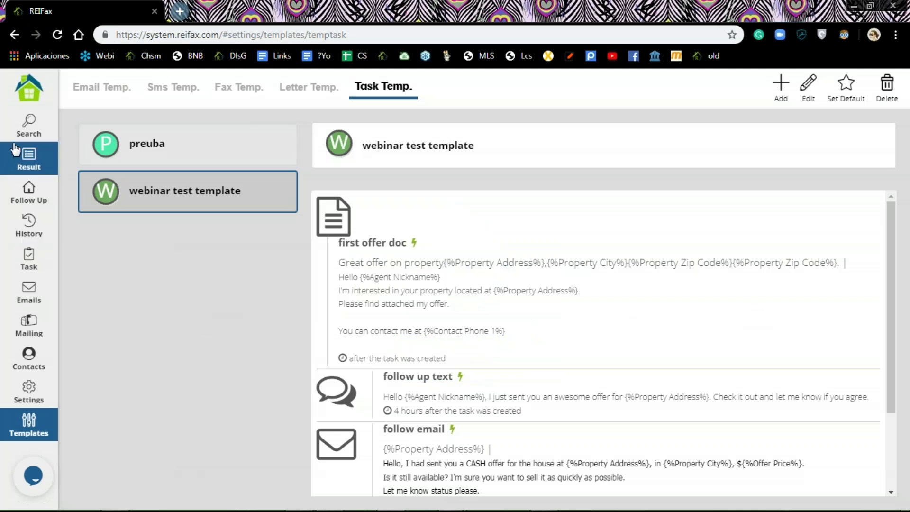
Step: Check the first three properties on the Follow Up list and start a Schedule Task for them
click(29, 192)
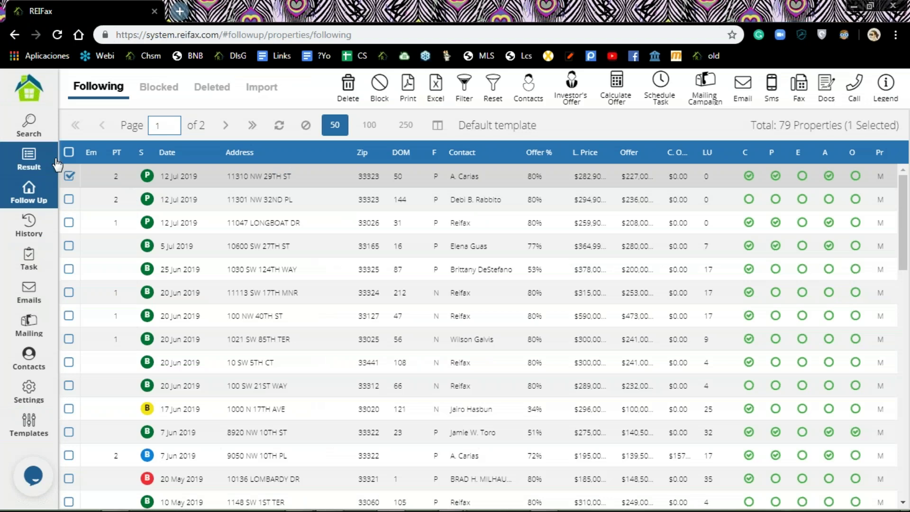
click(69, 175)
click(70, 176)
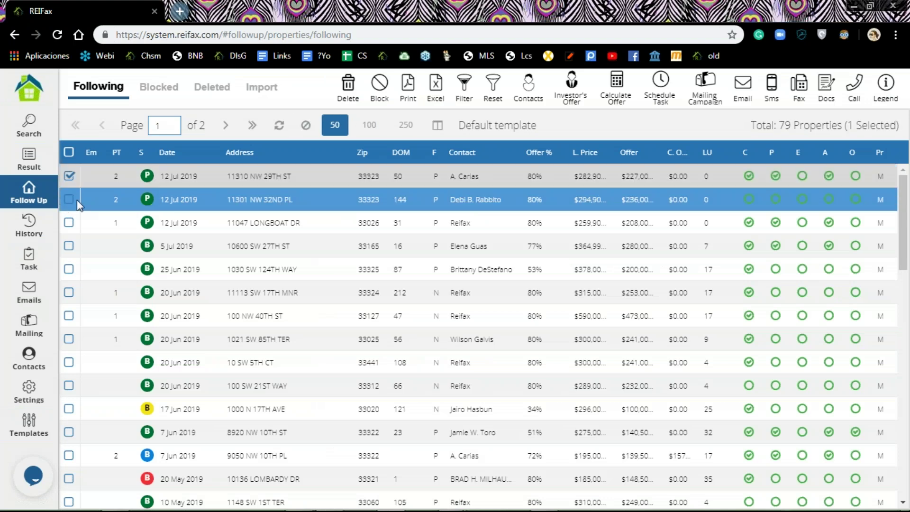
click(70, 200)
click(71, 221)
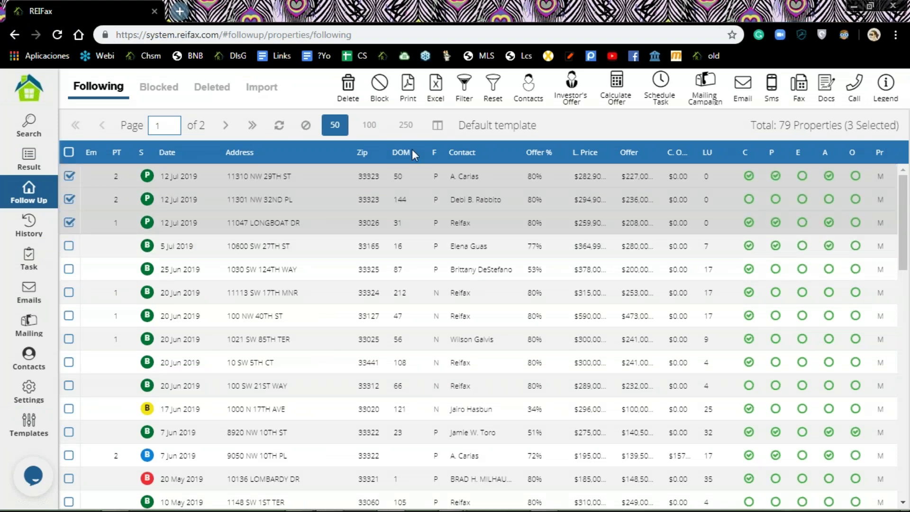
click(660, 83)
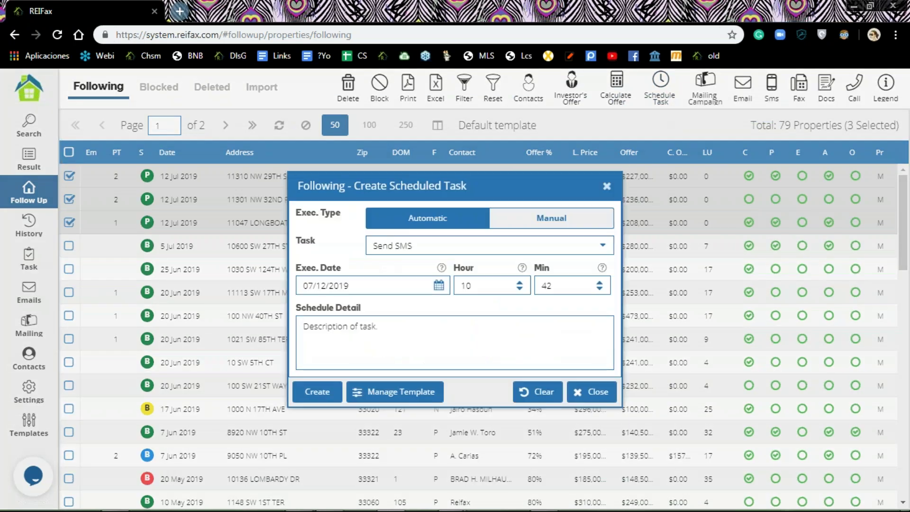
Step: Load 'webinar test template' and create its tasks for the three checked properties
click(384, 397)
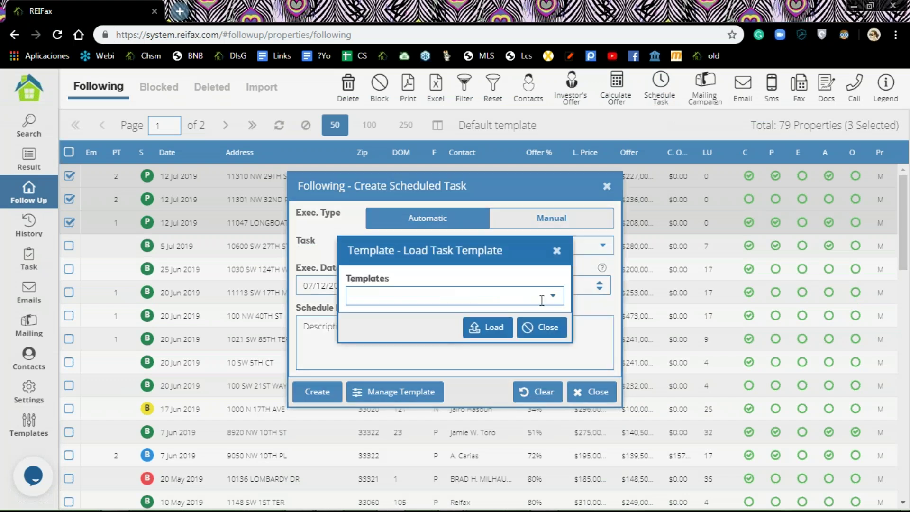
click(554, 297)
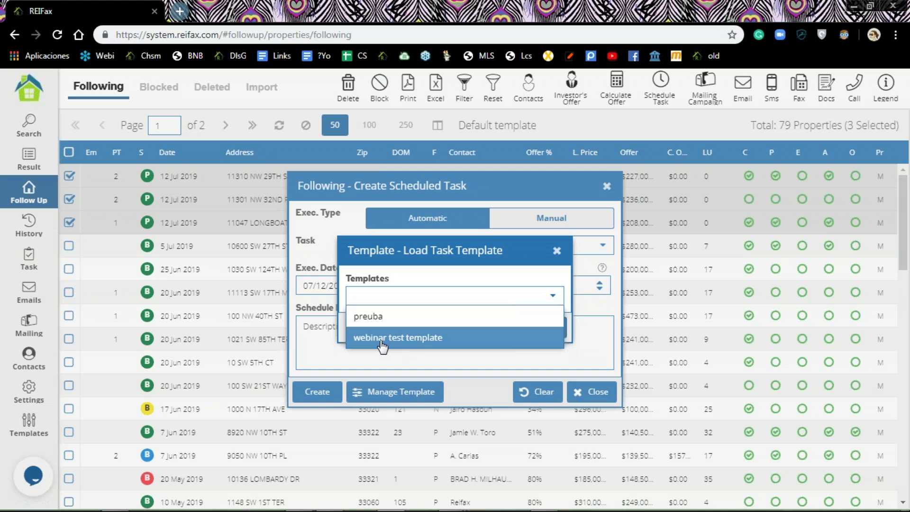
click(381, 342)
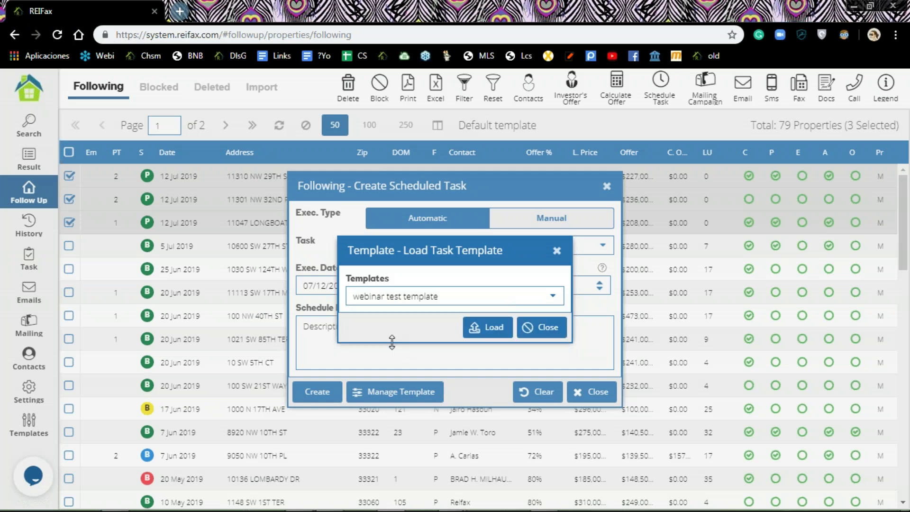
click(494, 328)
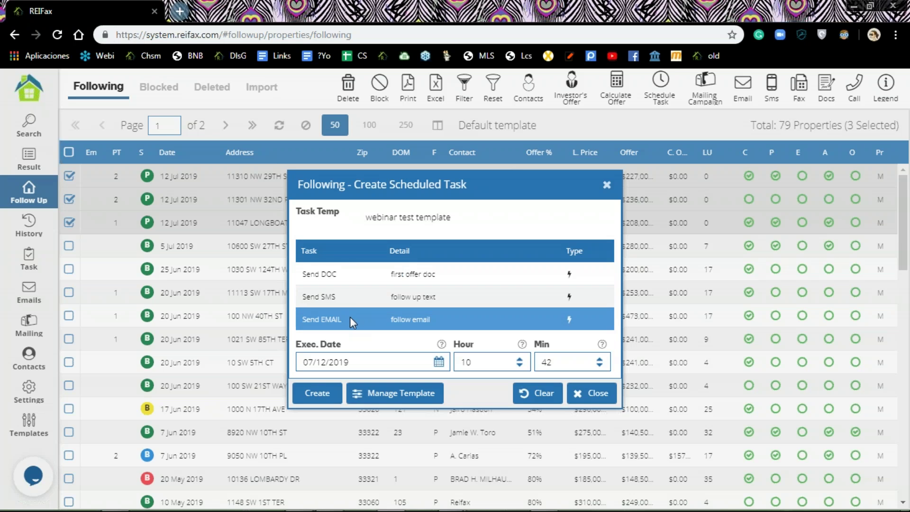
click(315, 395)
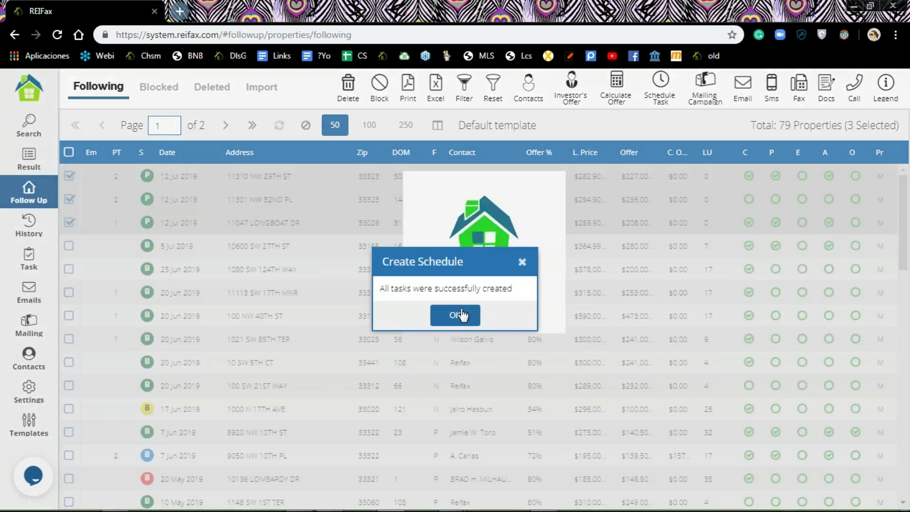
click(461, 314)
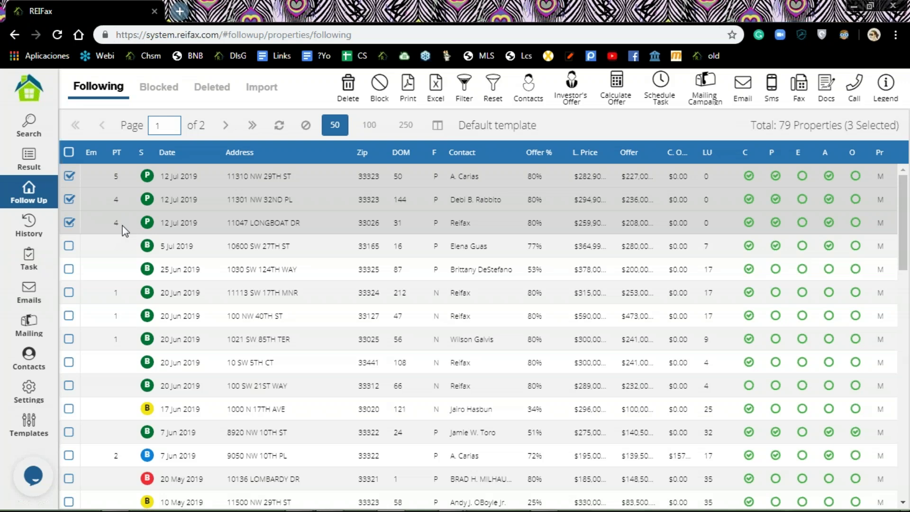
right_click(164, 173)
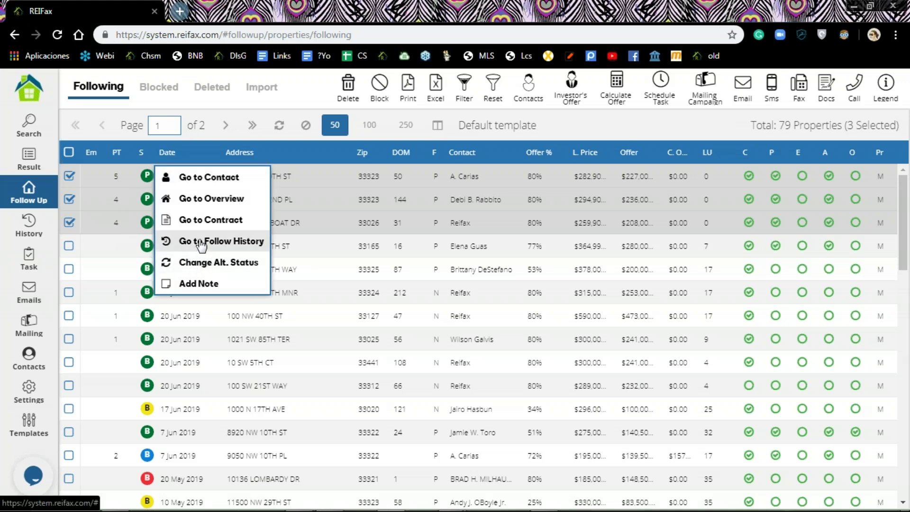
click(201, 243)
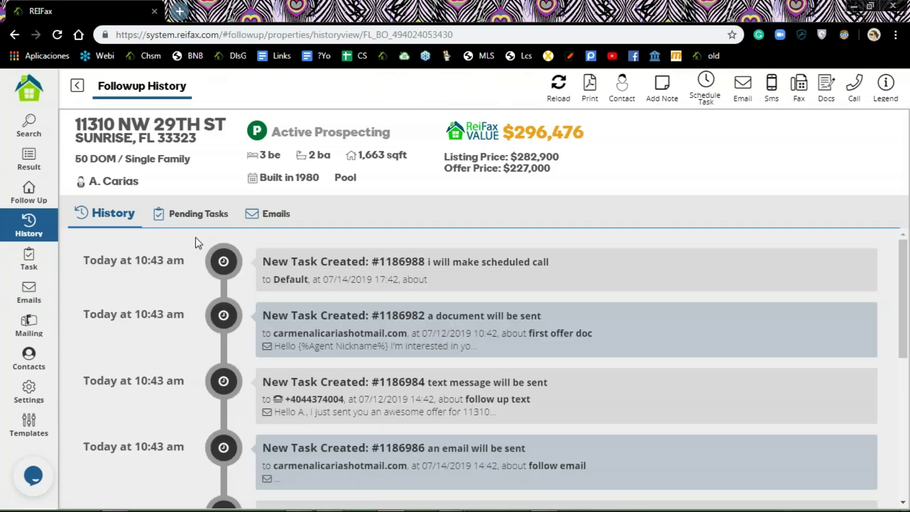
scroll(332, 380, down, 3)
scroll(378, 477, up, 2)
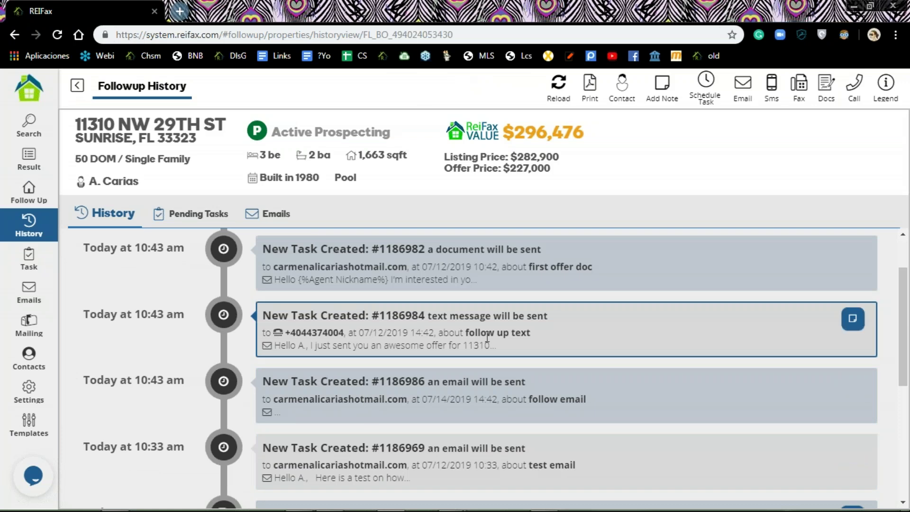
scroll(528, 325, up, 1)
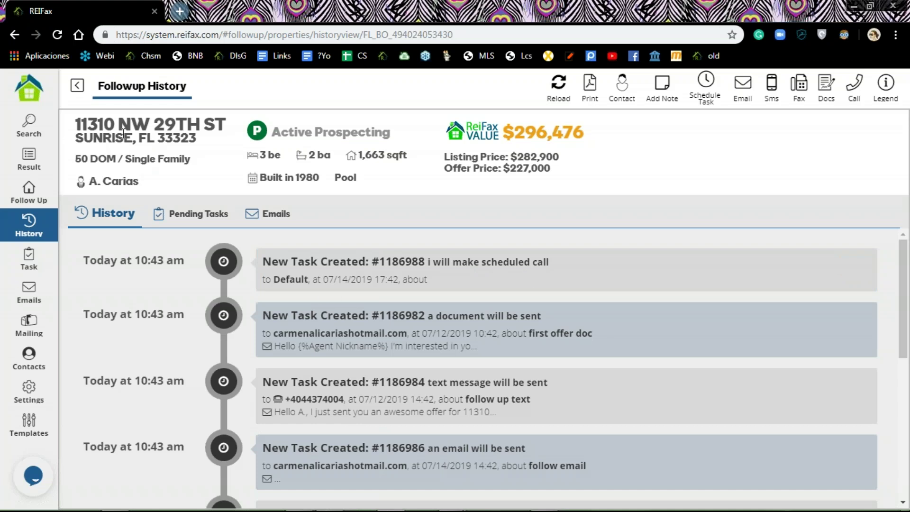
click(40, 265)
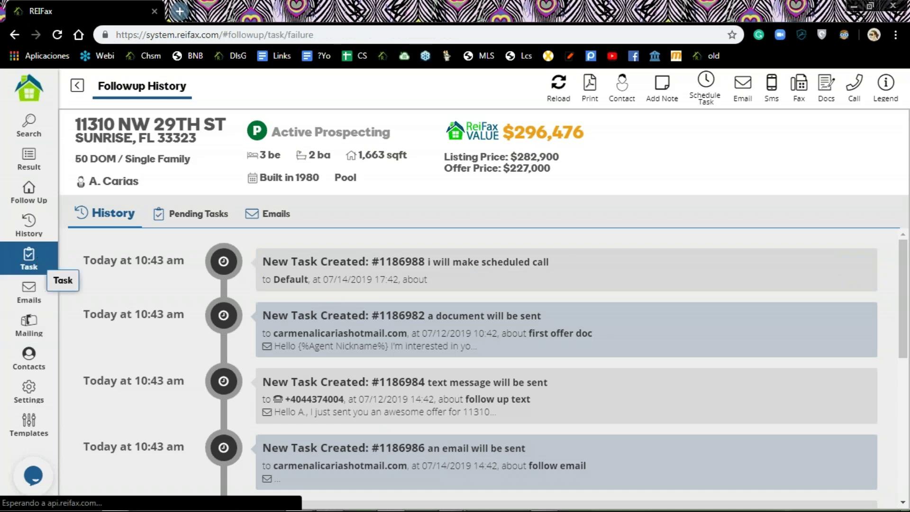
Step: Reset the Pending Tasks filter to list all 30 tasks, then return to the Following list
click(126, 88)
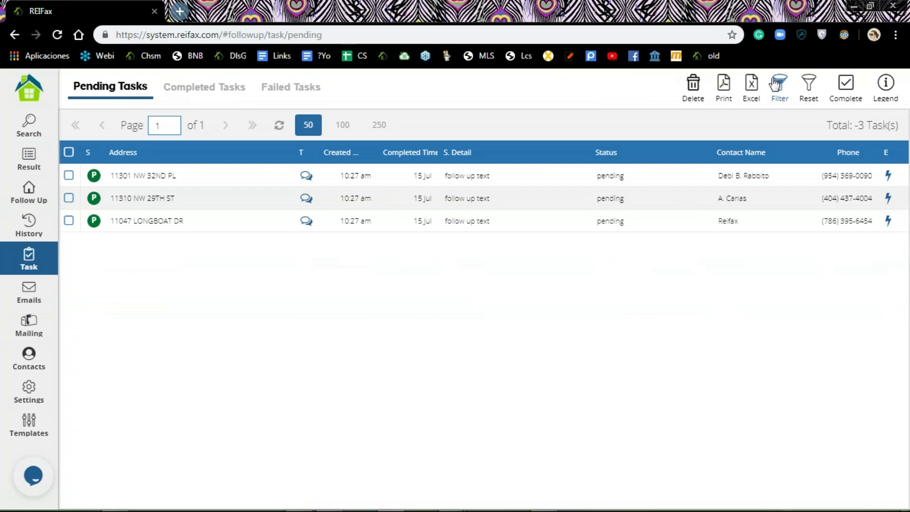
click(810, 90)
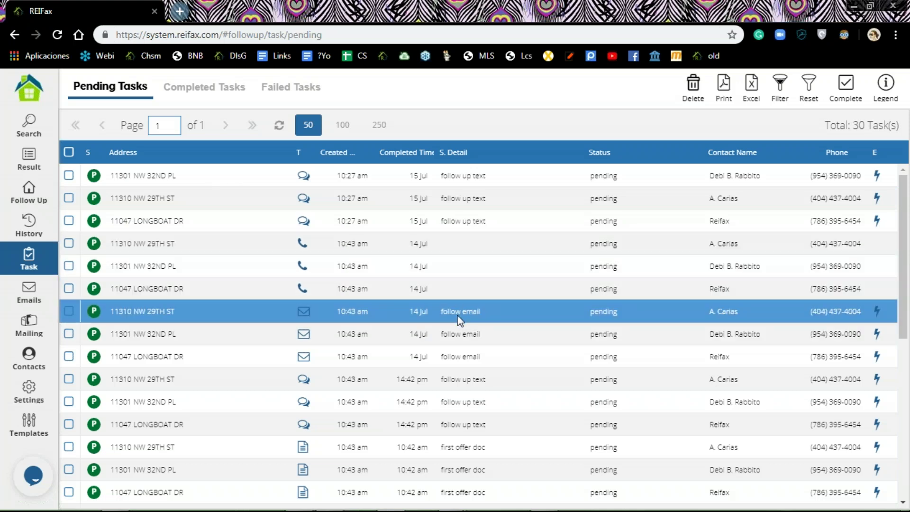
scroll(435, 346, down, 3)
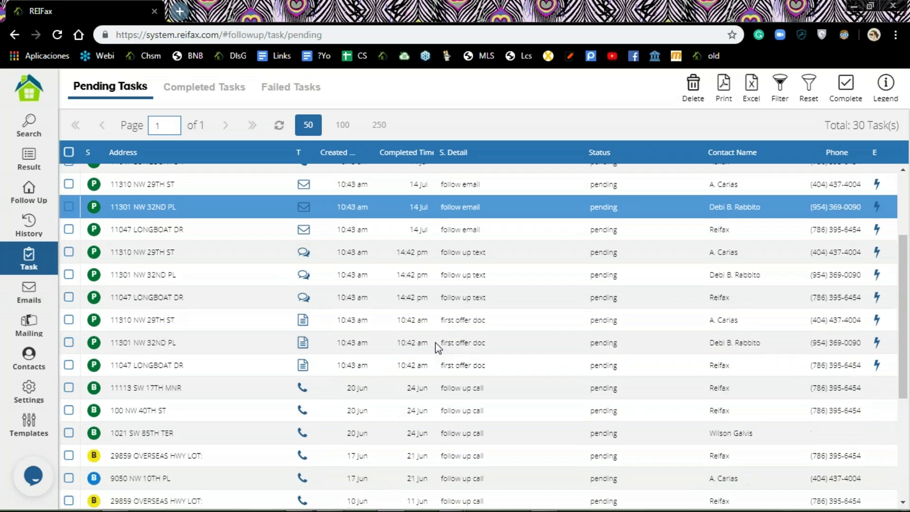
scroll(438, 317, down, 3)
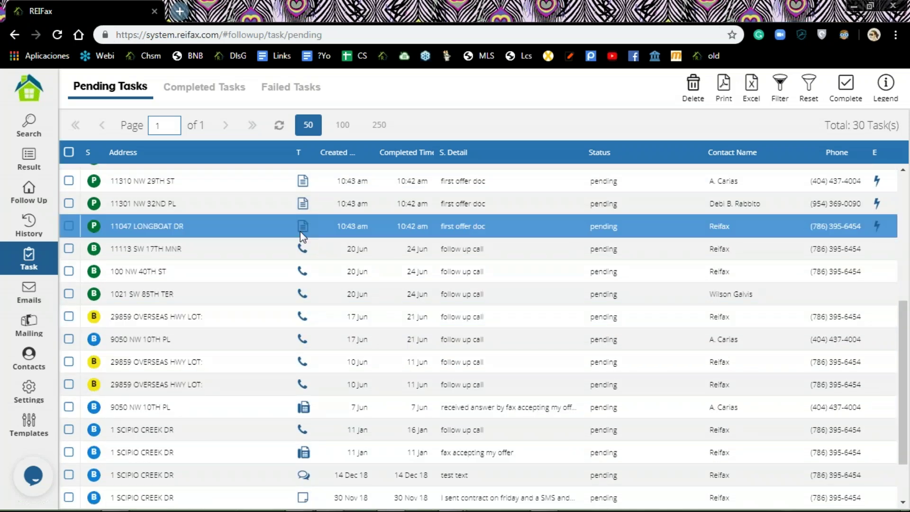
scroll(300, 231, up, 6)
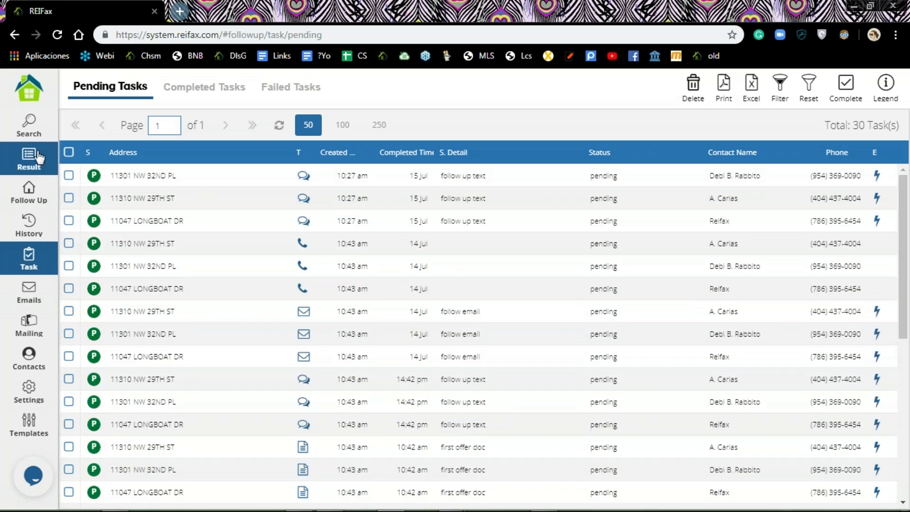
click(31, 196)
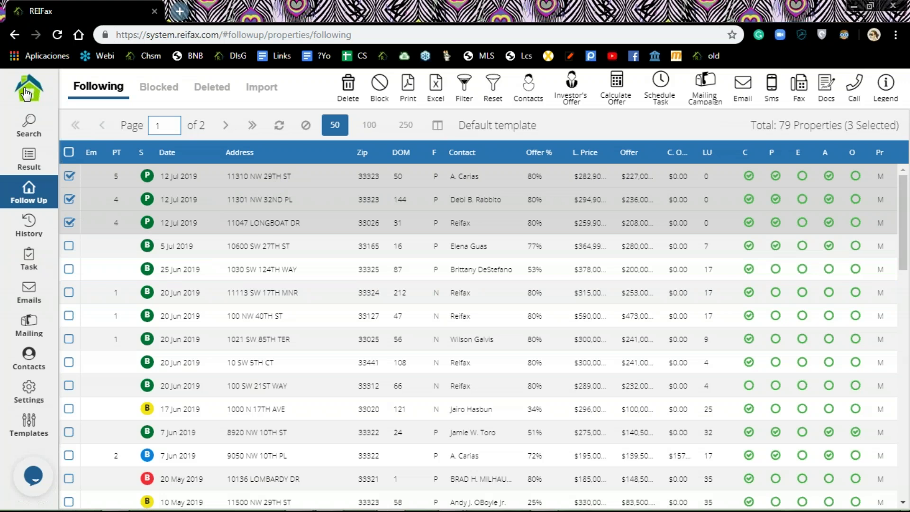
Step: Log out via the Control Panel, landing on the reifax.com home page
click(27, 94)
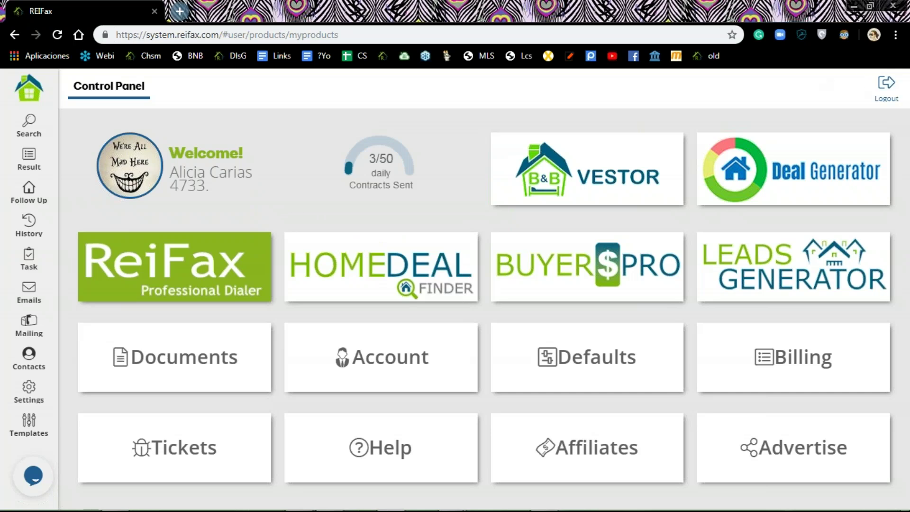
click(874, 86)
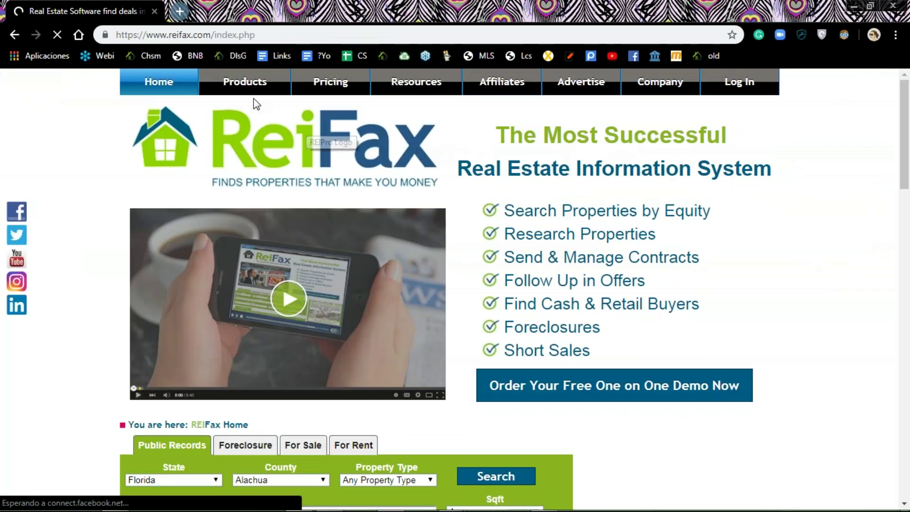
mouse_move(400, 92)
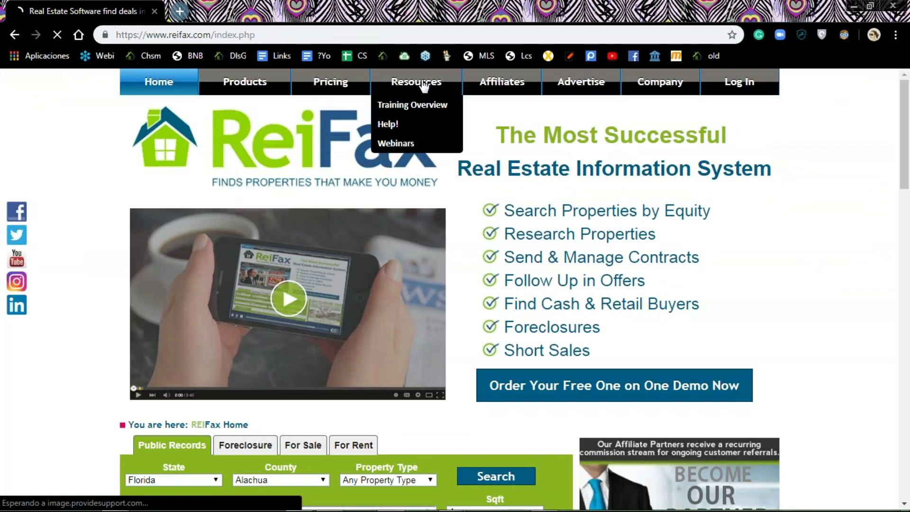
Step: Play the '2019 07 05 Overview' recording from the Webinars page
click(397, 142)
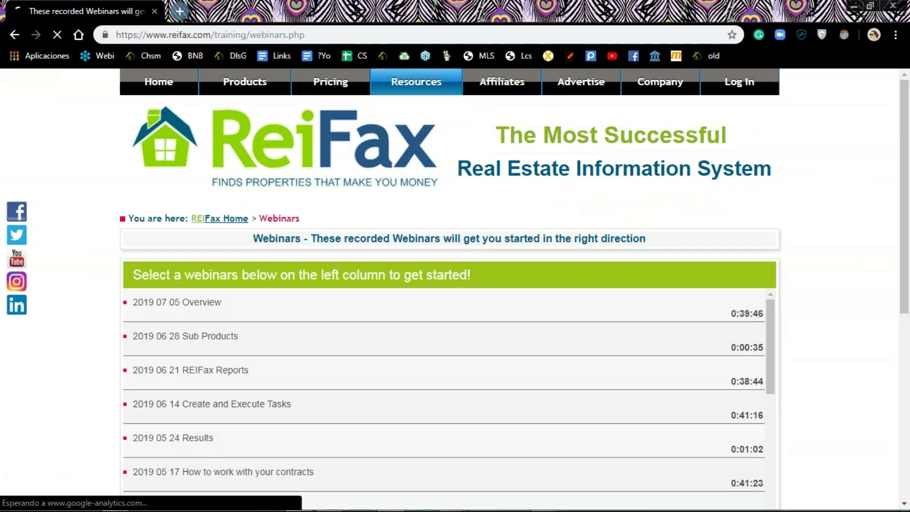
scroll(419, 306, down, 3)
scroll(419, 306, down, 7)
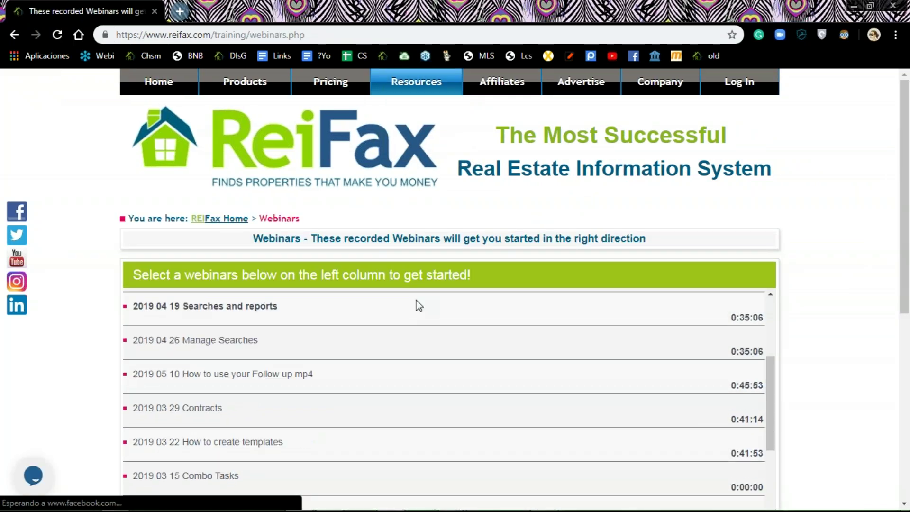
scroll(419, 306, down, 3)
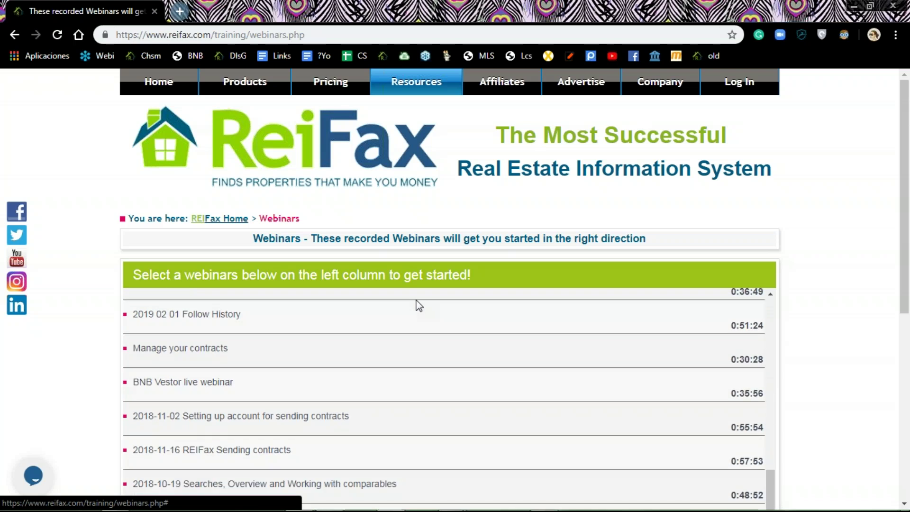
scroll(419, 305, up, 15)
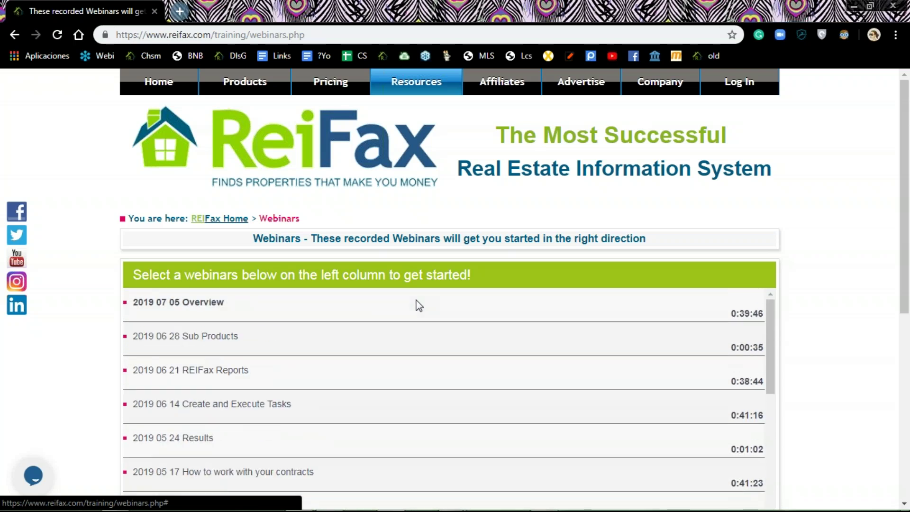
click(216, 306)
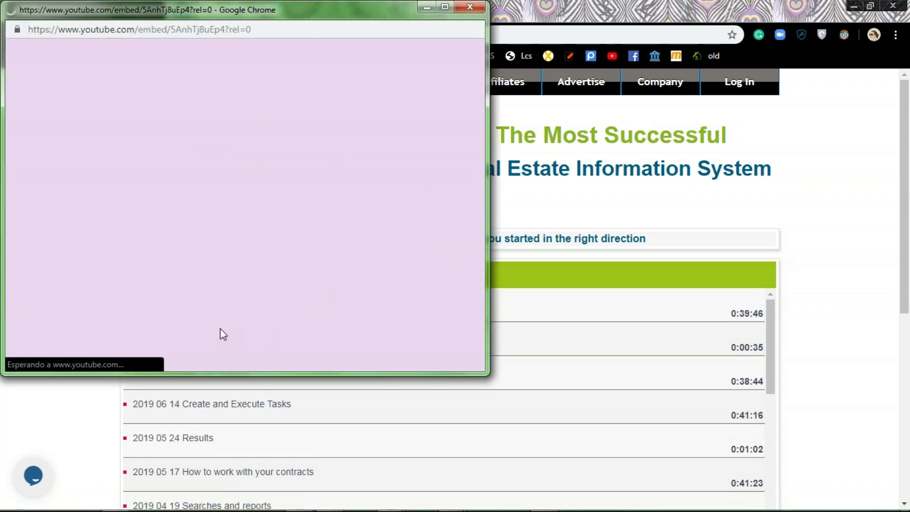